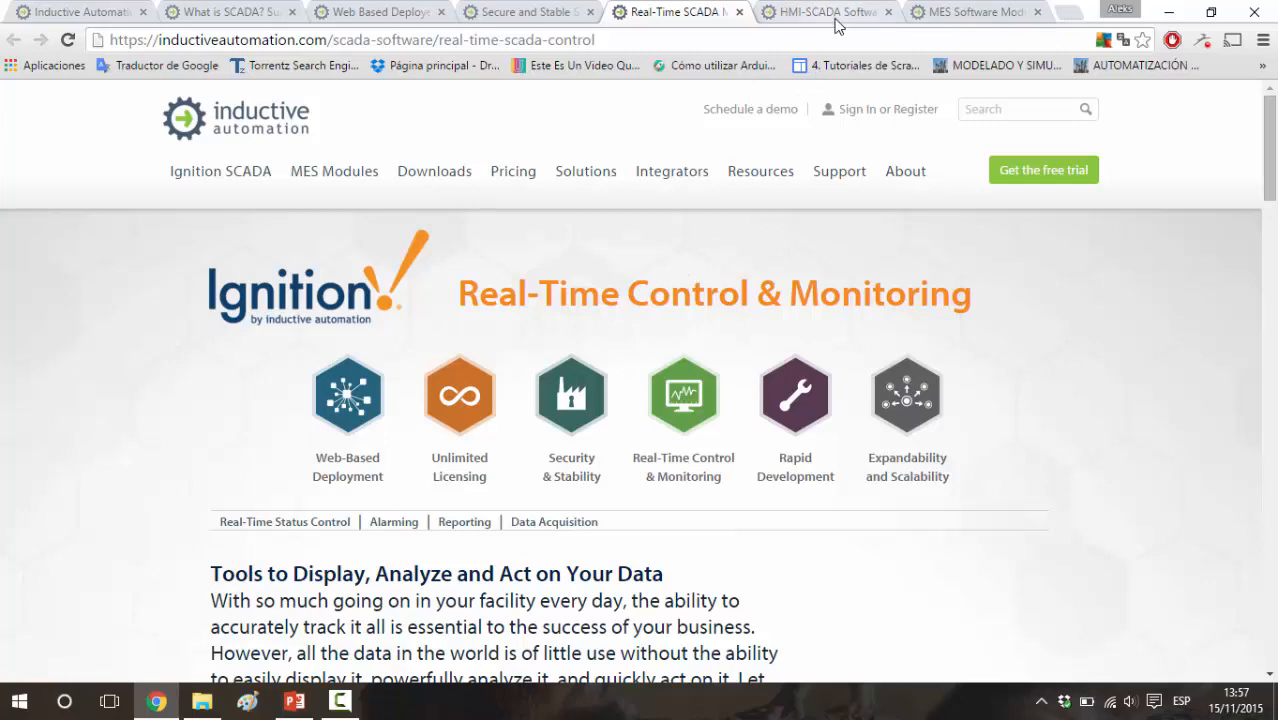
Look over the Ignition Expandability and Scalability and MES Modules pages and return to the Inductive Automation home page
{"action": "scroll", "coordinate": [783, 135], "scroll_direction": "up", "scroll_amount": 2}
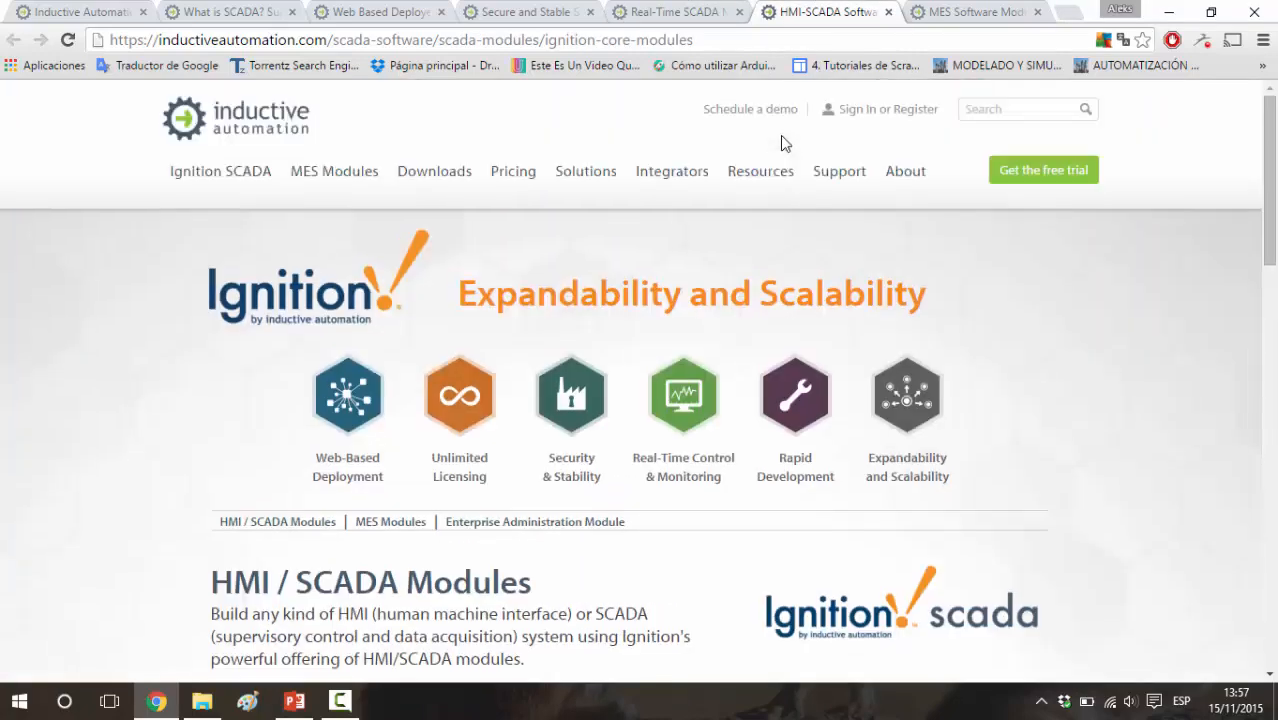
{"action": "left_click", "coordinate": [984, 10]}
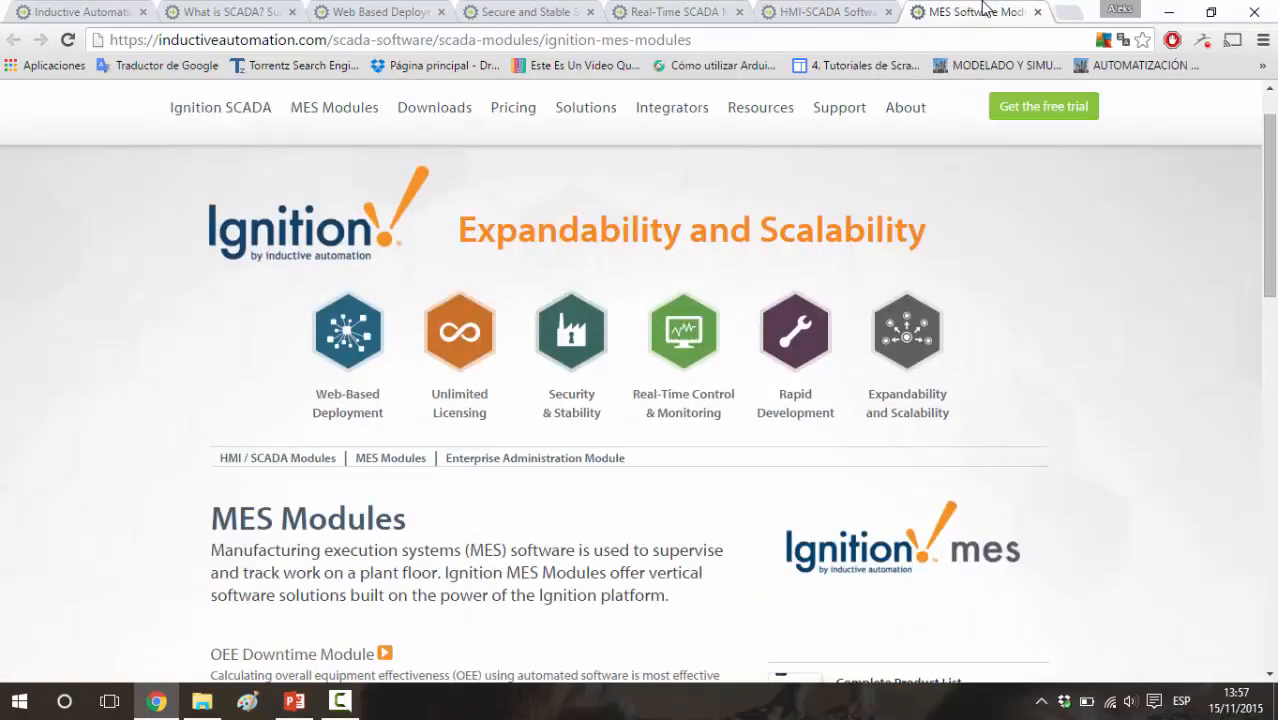
{"action": "scroll", "coordinate": [930, 268], "scroll_direction": "down", "scroll_amount": 3}
{"action": "scroll", "coordinate": [934, 270], "scroll_direction": "up", "scroll_amount": 3}
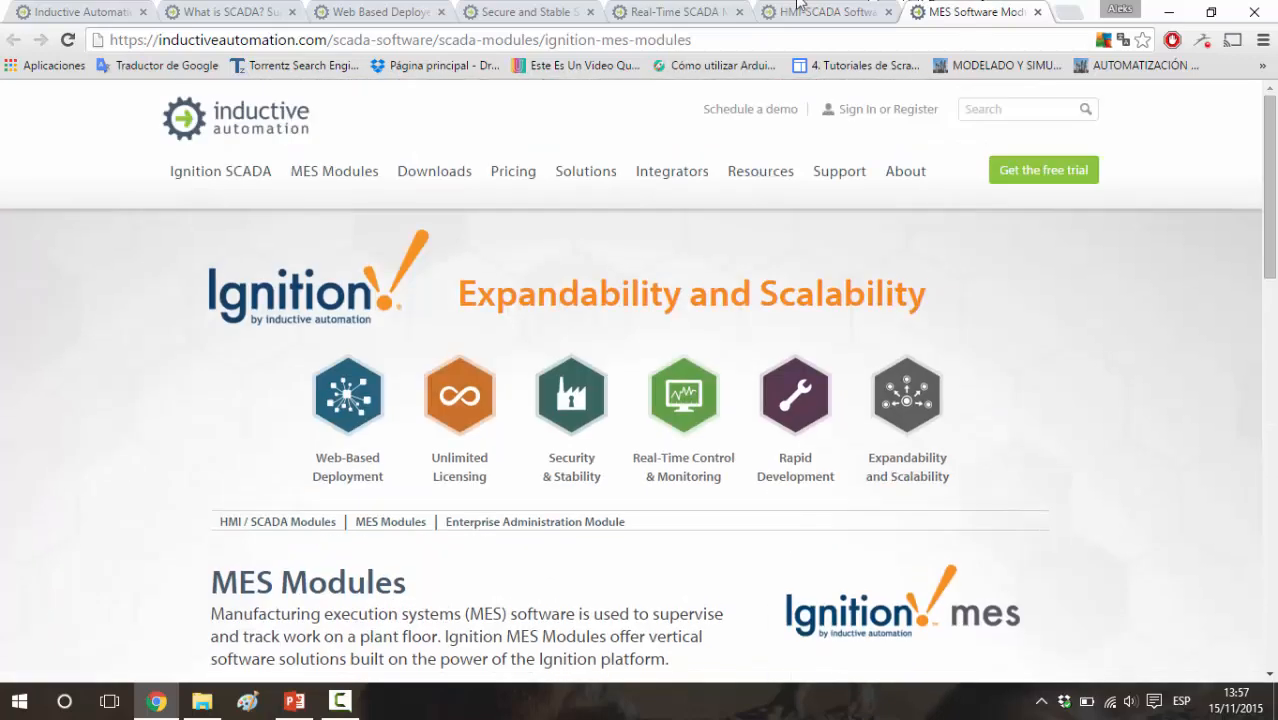
{"action": "left_click", "coordinate": [225, 11]}
{"action": "left_click", "coordinate": [80, 11]}
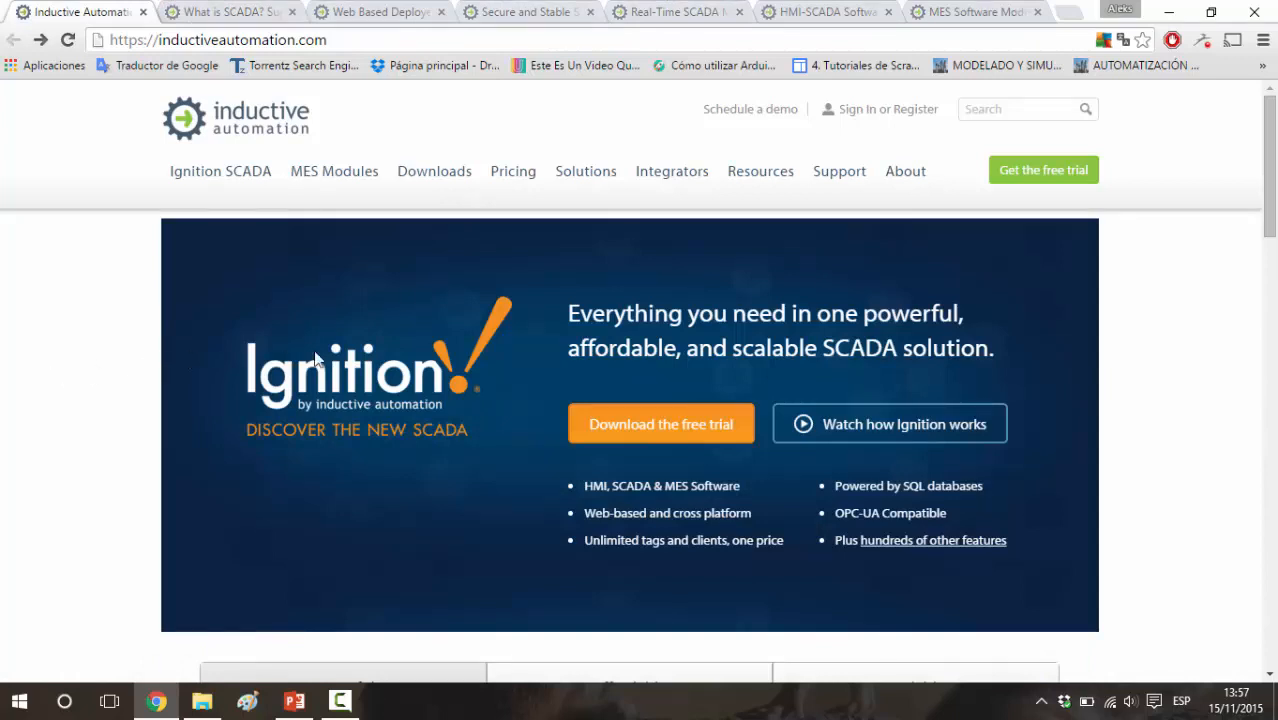
Request the free trial download of Ignition-7.8.0-windows-x64-installer.exe and go to its registration form
{"action": "left_click", "coordinate": [597, 420]}
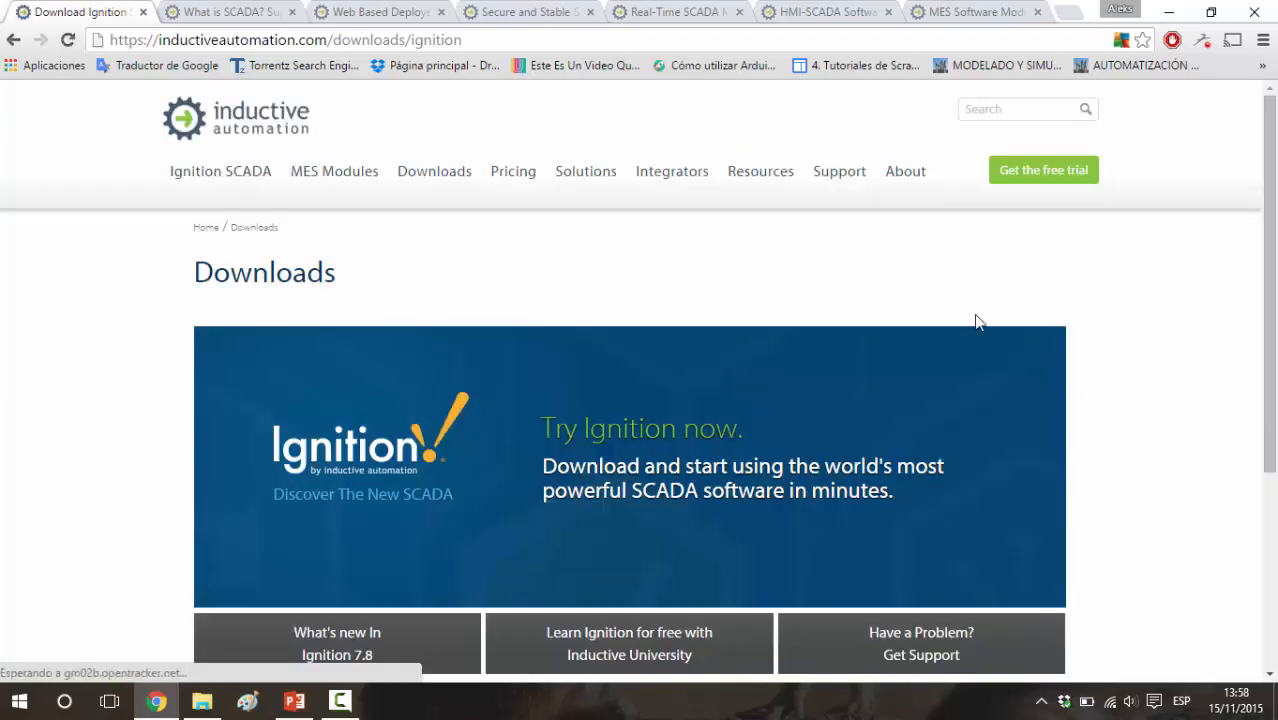
{"action": "scroll", "coordinate": [976, 322], "scroll_direction": "down", "scroll_amount": 2}
{"action": "scroll", "coordinate": [976, 322], "scroll_direction": "up", "scroll_amount": 2}
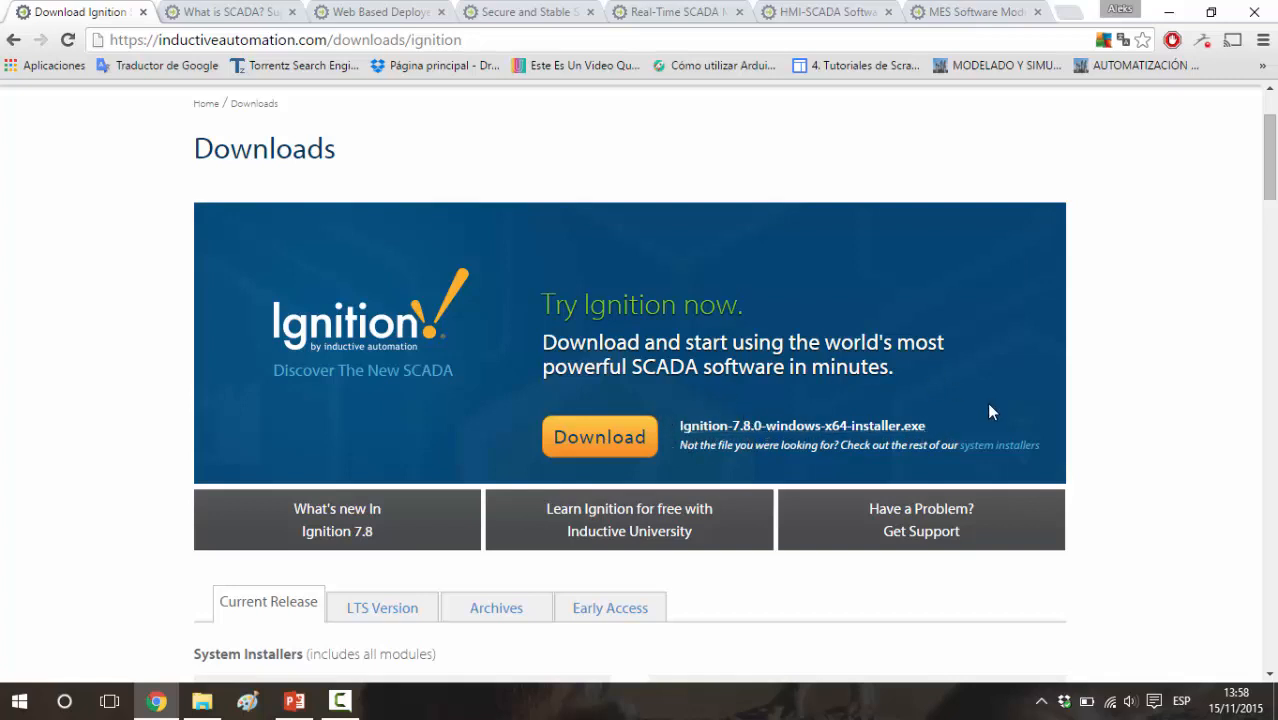
{"action": "left_click", "coordinate": [599, 438]}
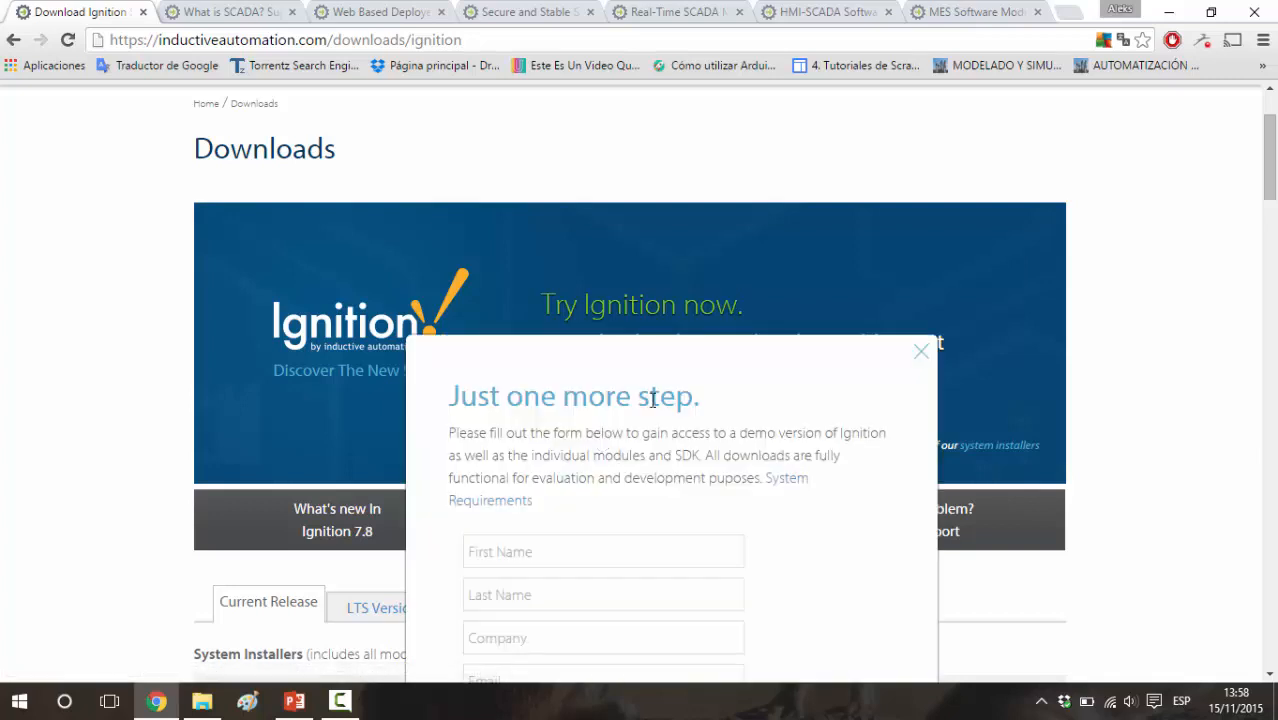
{"action": "scroll", "coordinate": [732, 380], "scroll_direction": "down", "scroll_amount": 2}
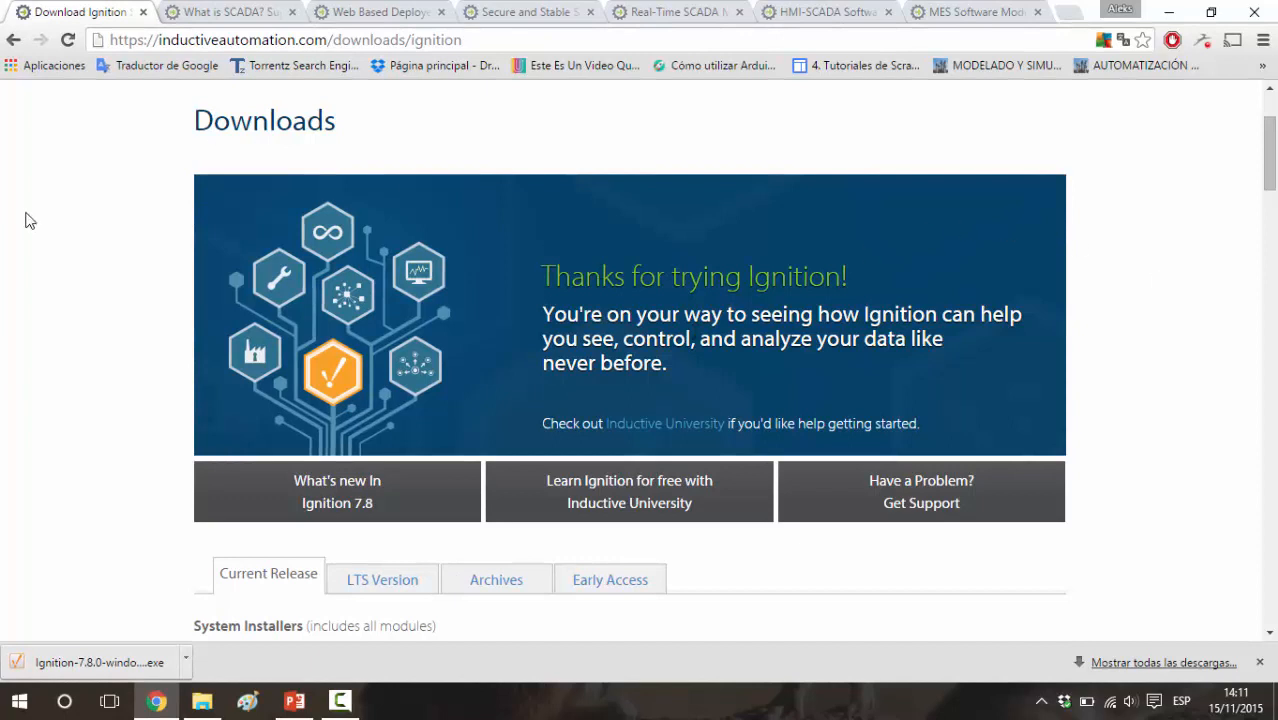
Run the downloaded Ignition installer and accept the JRE 8u65 license agreement on the Java downloads page it offers
{"action": "left_click", "coordinate": [77, 668]}
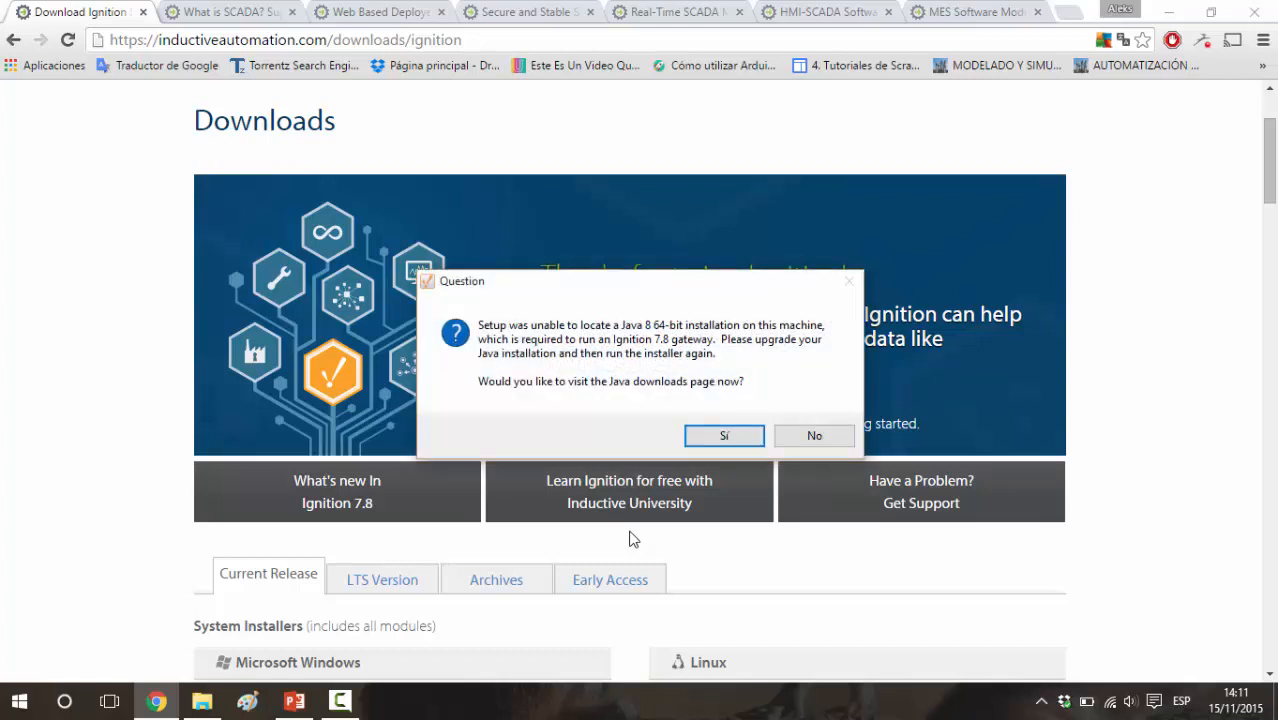
{"action": "left_click", "coordinate": [708, 432]}
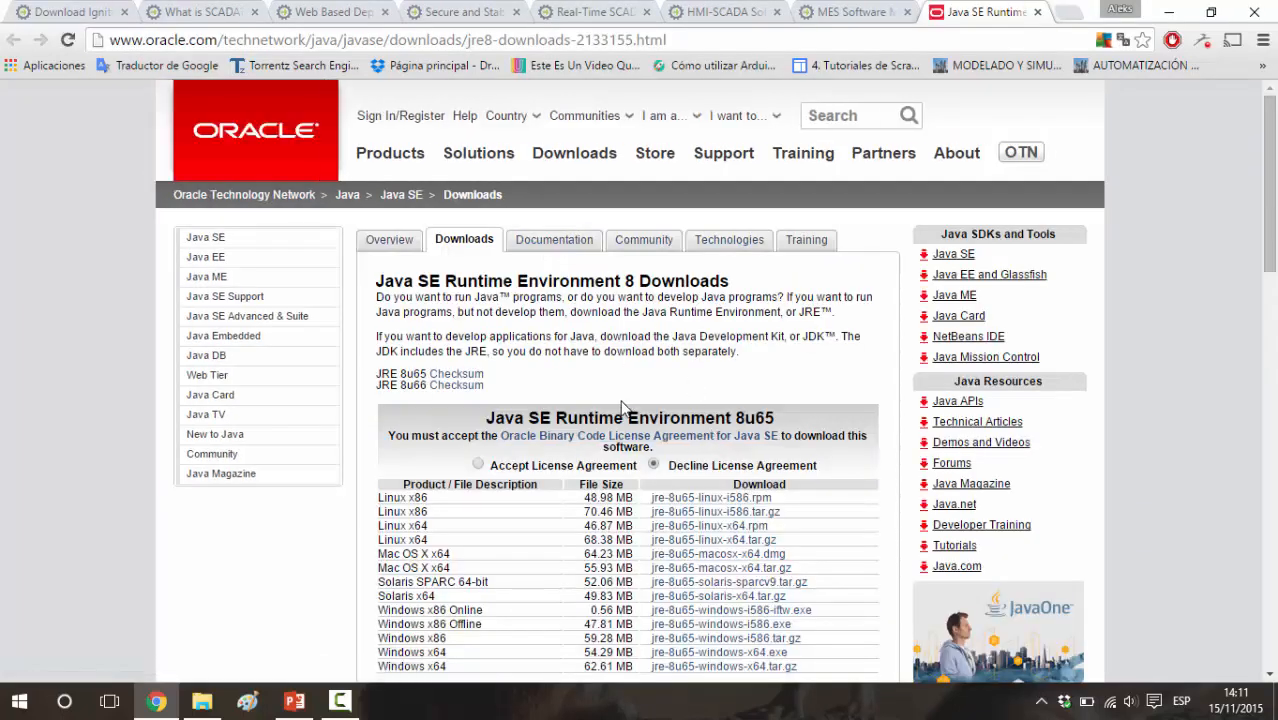
{"action": "left_click", "coordinate": [479, 467]}
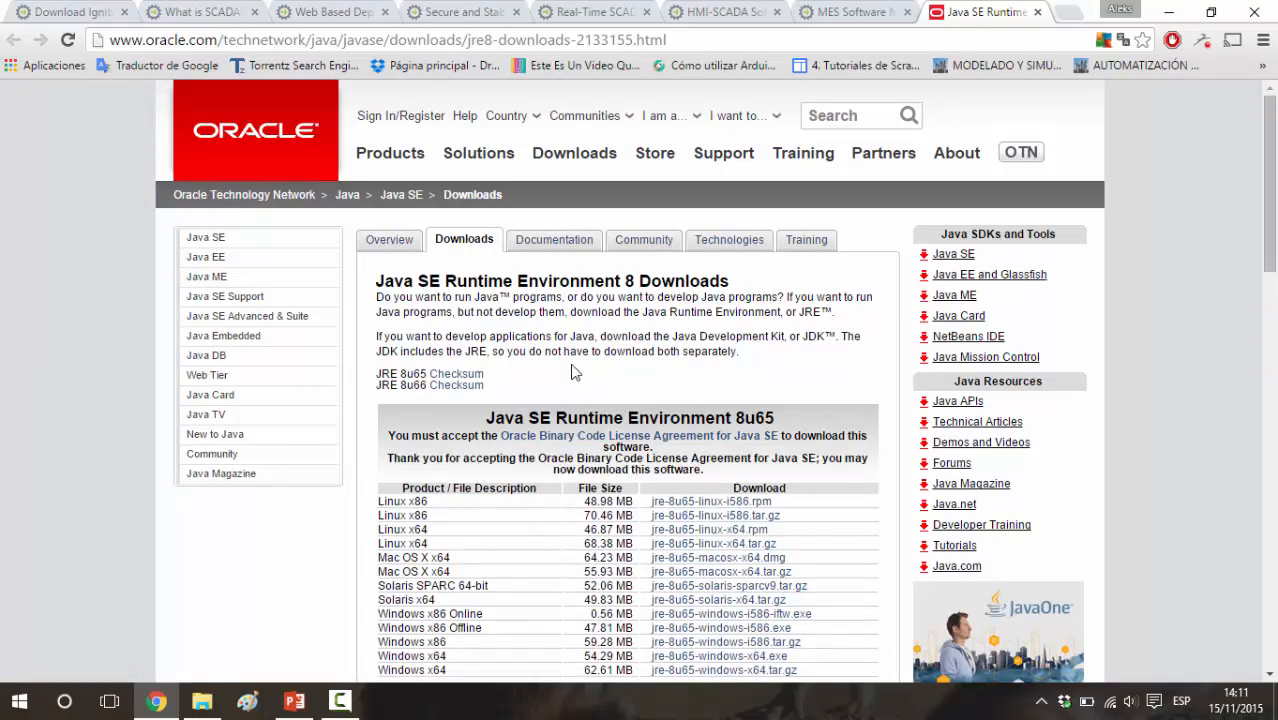
{"action": "scroll", "coordinate": [571, 371], "scroll_direction": "down", "scroll_amount": 2}
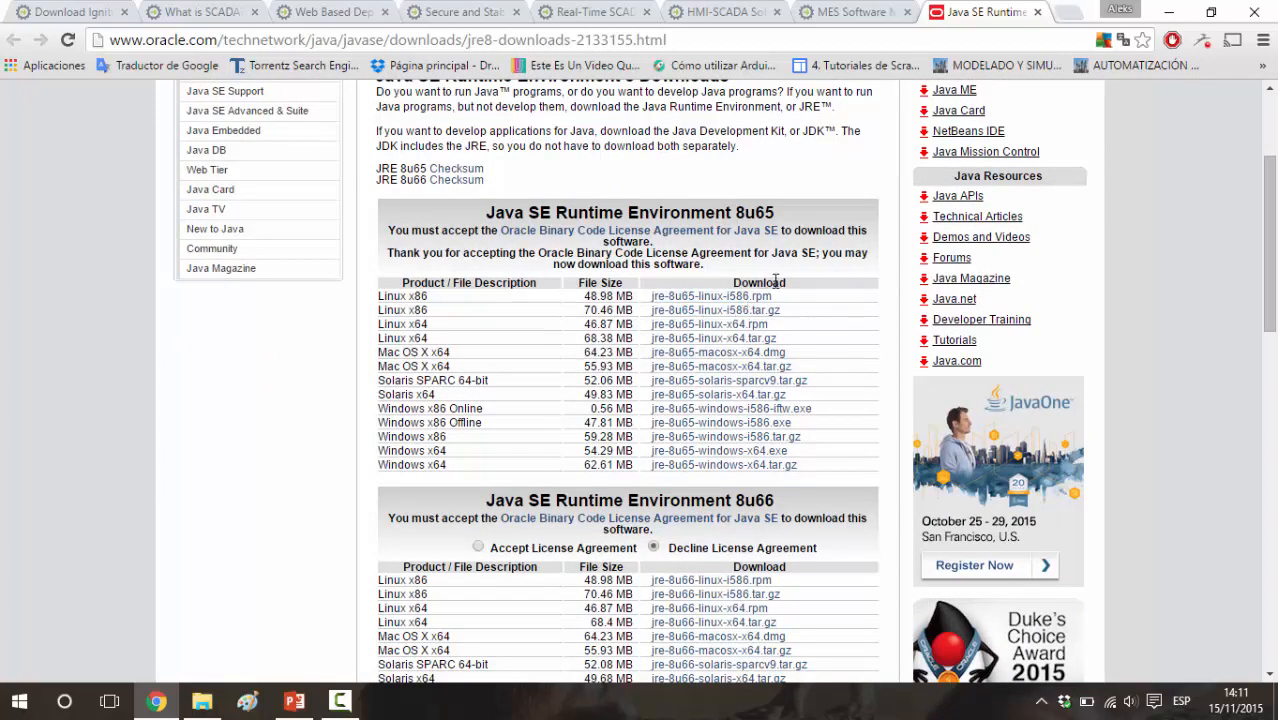
{"action": "scroll", "coordinate": [775, 283], "scroll_direction": "up", "scroll_amount": 3}
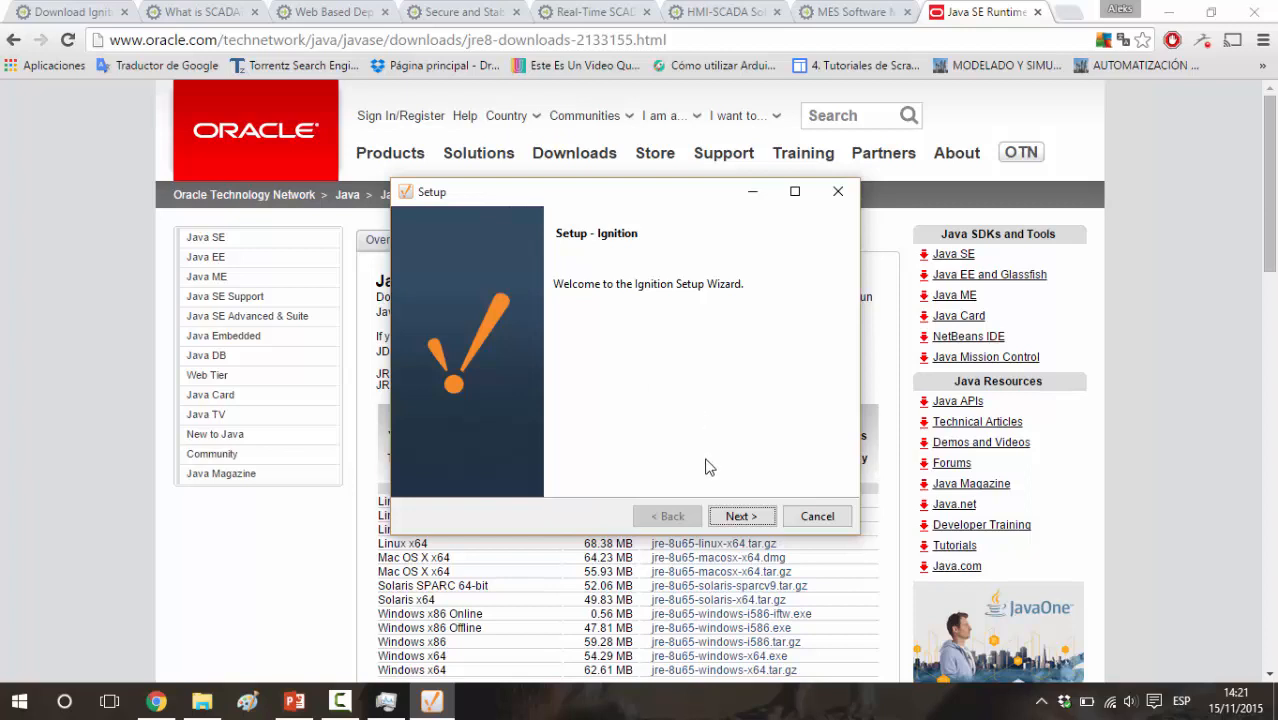
Install Ignition with the license agreement accepted, the default installation directory and the Typical installation mode
{"action": "left_click", "coordinate": [748, 516]}
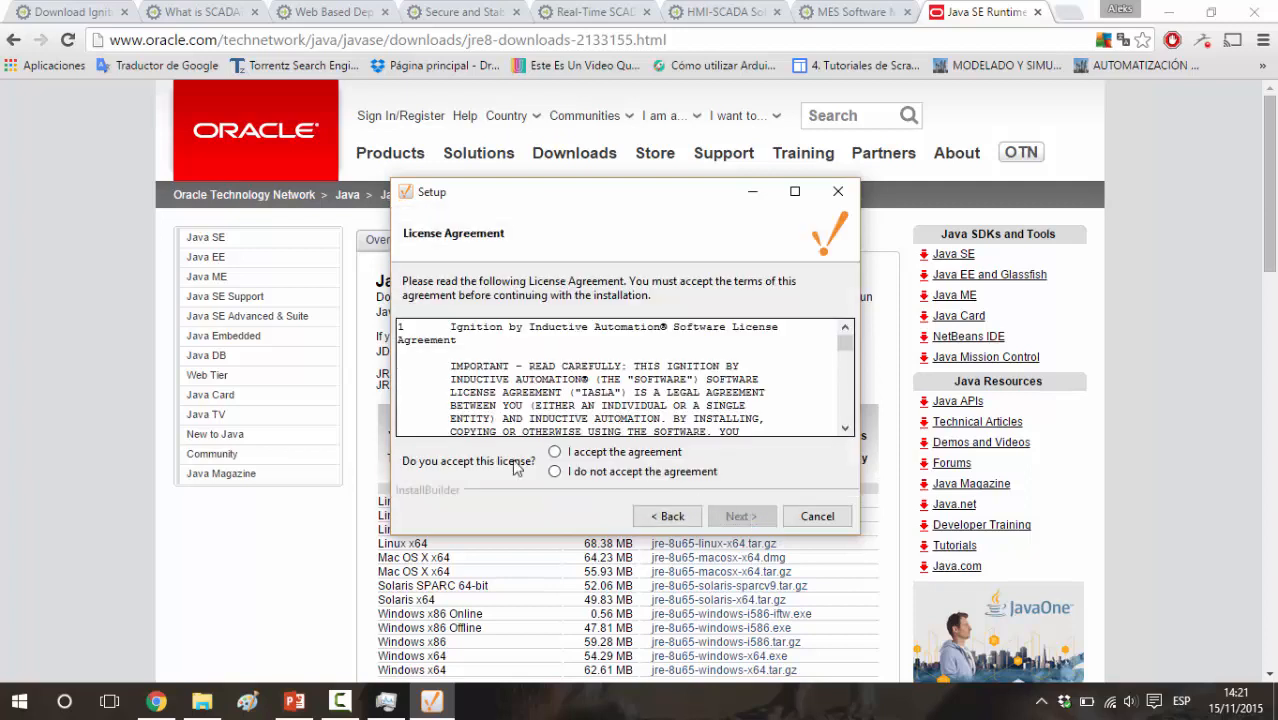
{"action": "left_click", "coordinate": [557, 454]}
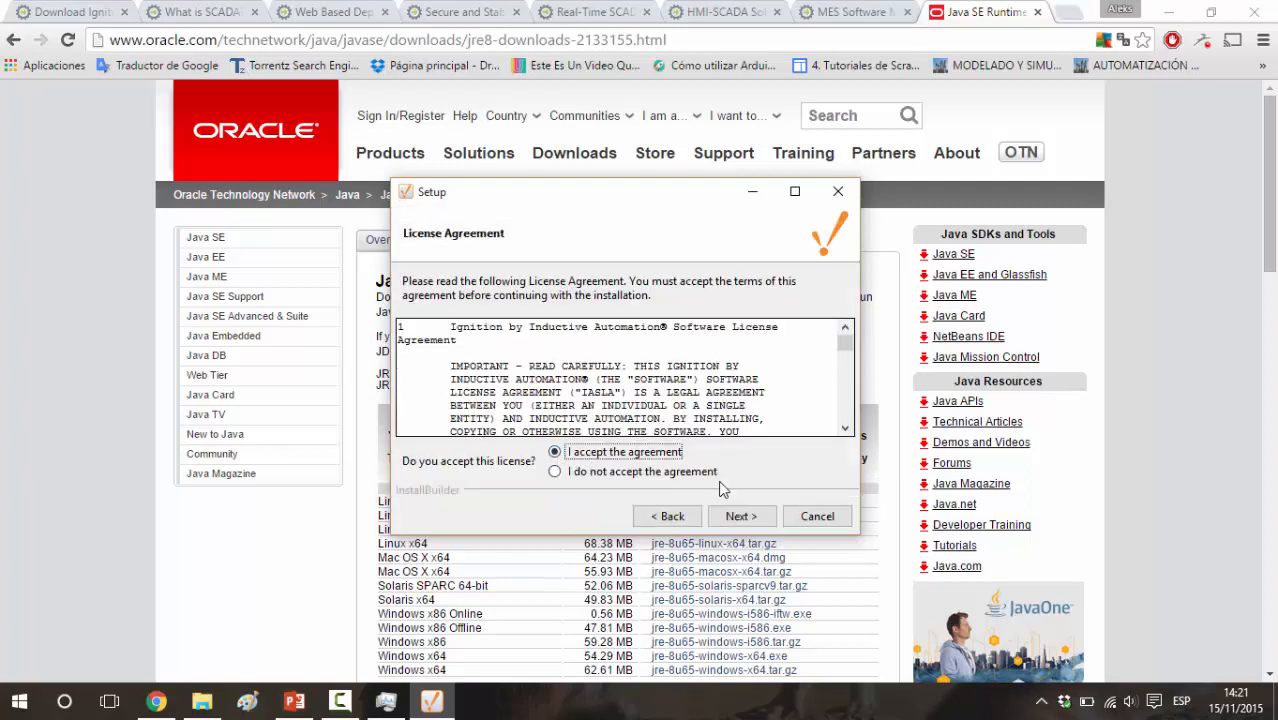
{"action": "left_click", "coordinate": [740, 516]}
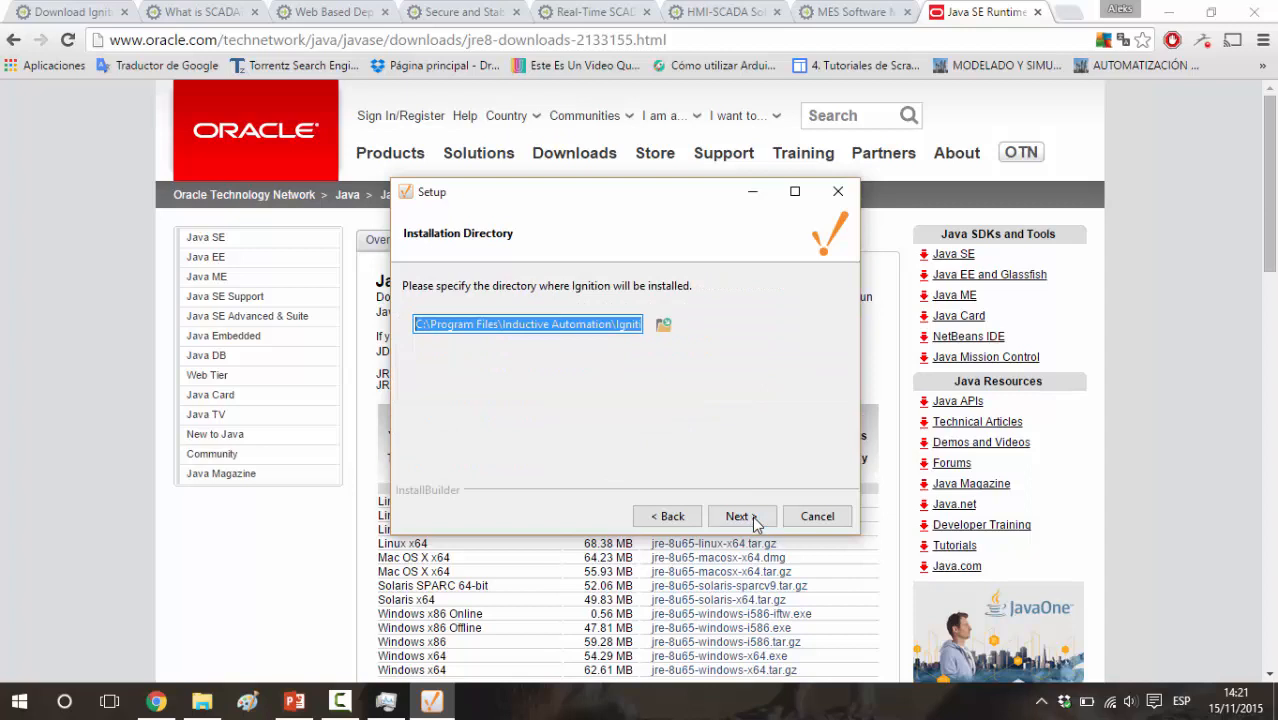
{"action": "left_click", "coordinate": [740, 516]}
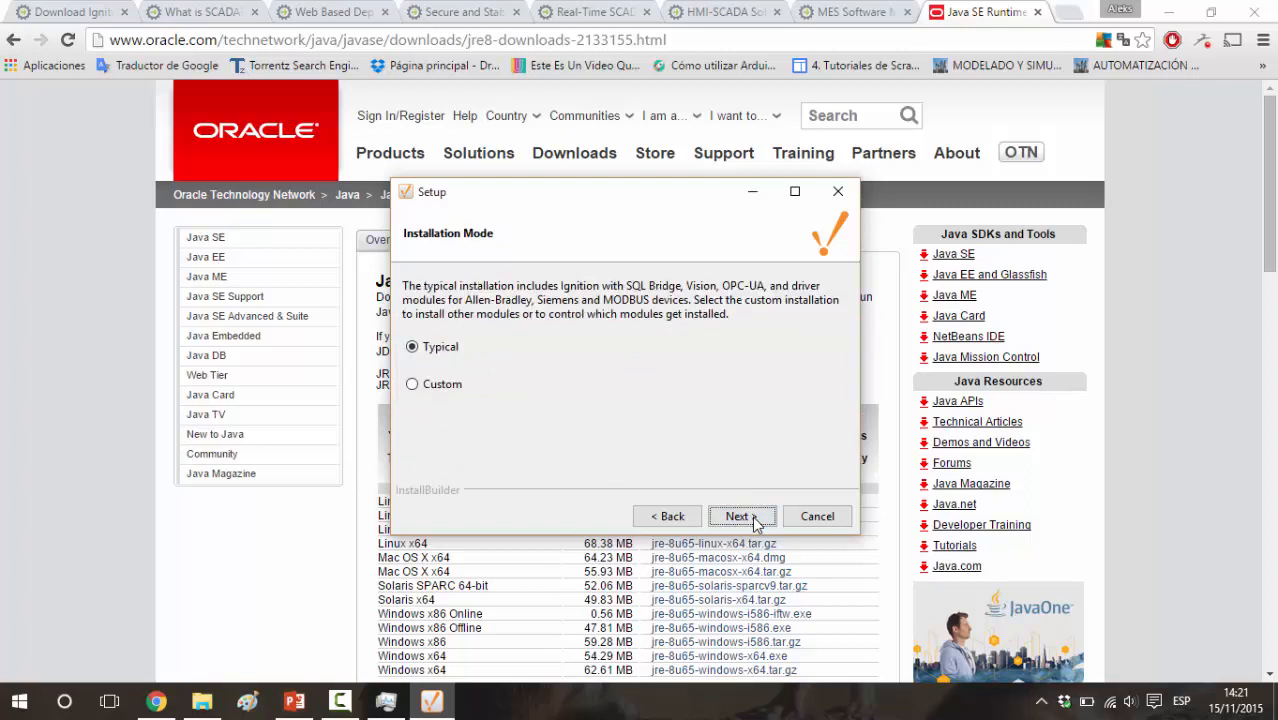
{"action": "left_click", "coordinate": [740, 516]}
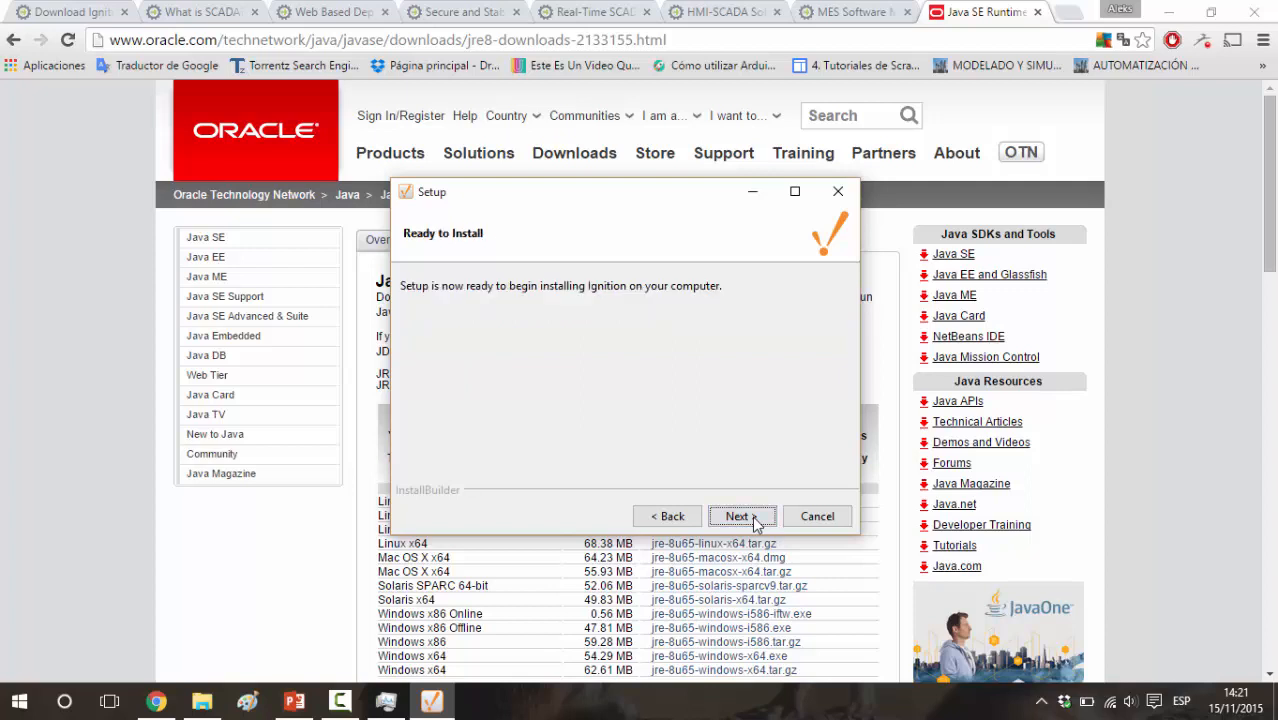
{"action": "left_click", "coordinate": [755, 520]}
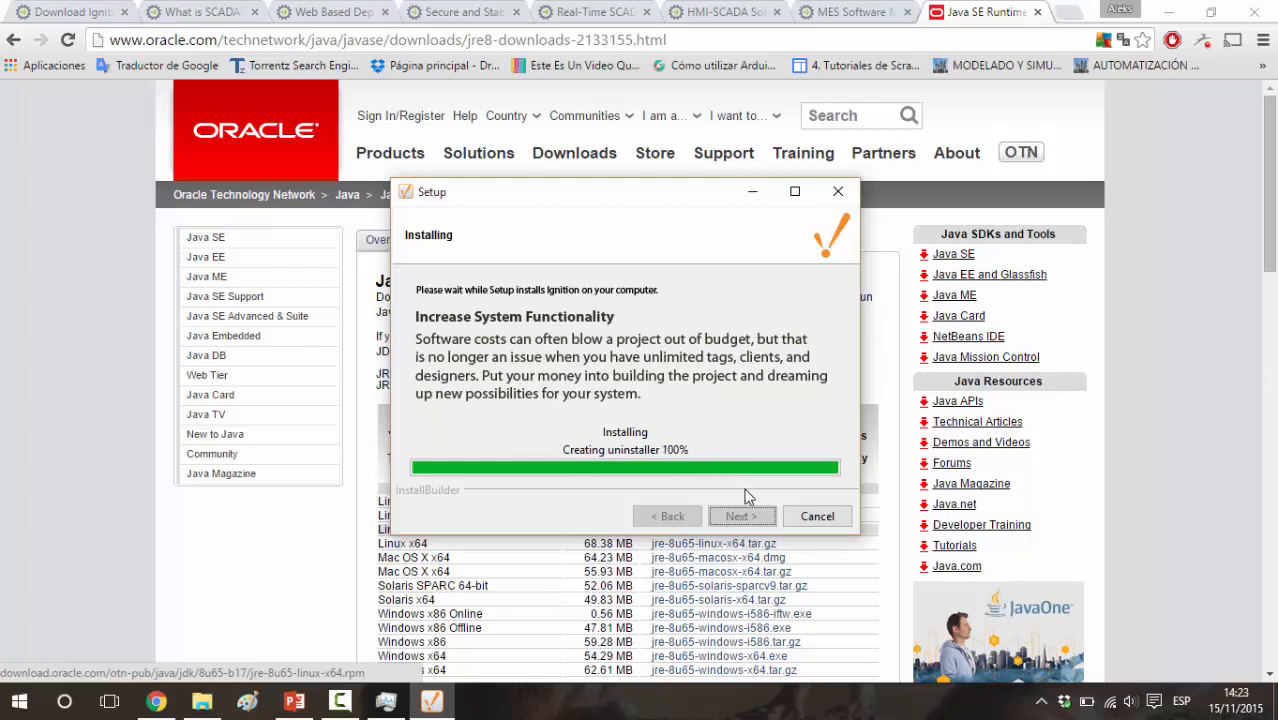
{"action": "left_click", "coordinate": [757, 516]}
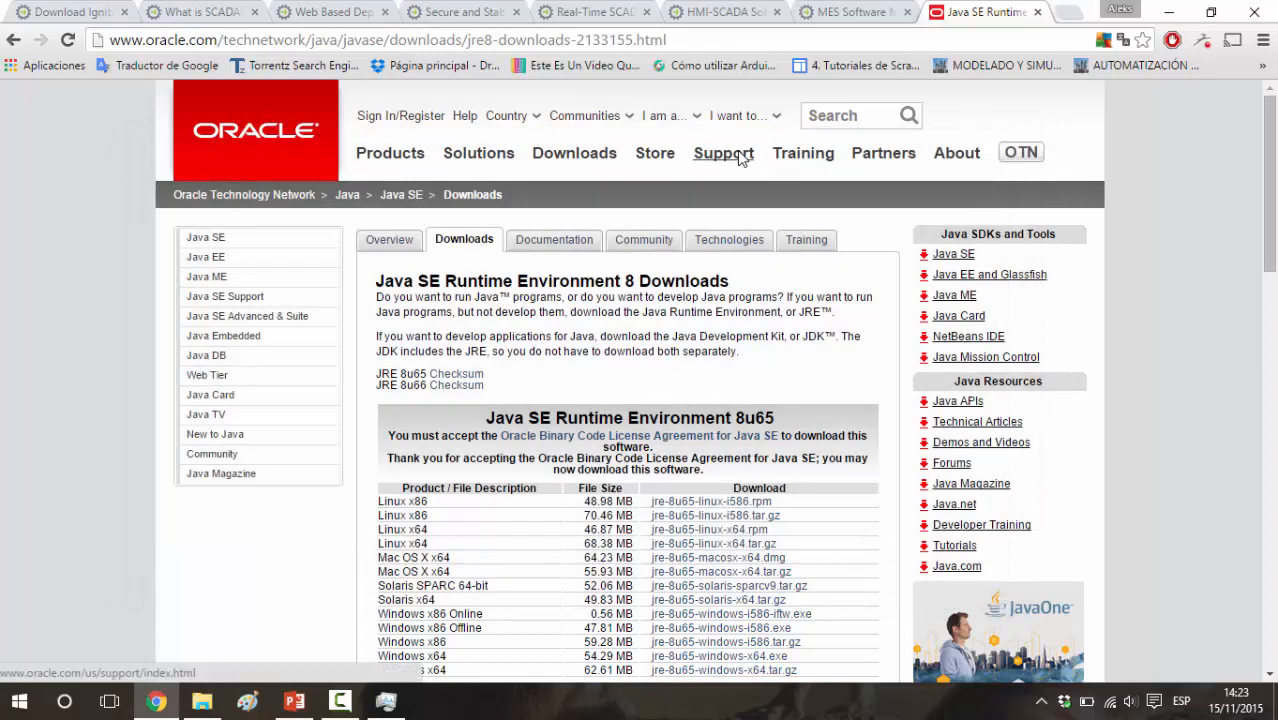
Save the port settings in the Ignition Gateway Control Utility and open the gateway's webpage from it
{"action": "mouse_move", "coordinate": [739, 158]}
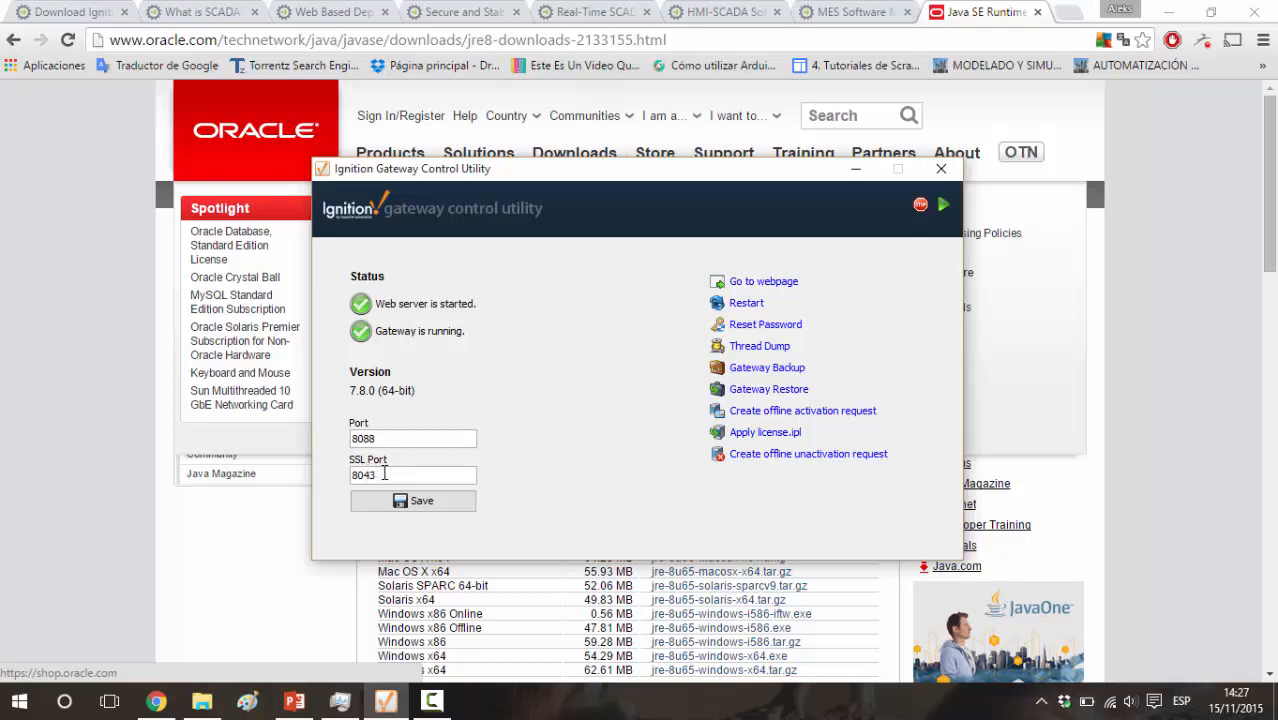
{"action": "left_click", "coordinate": [438, 510]}
{"action": "left_click", "coordinate": [773, 284]}
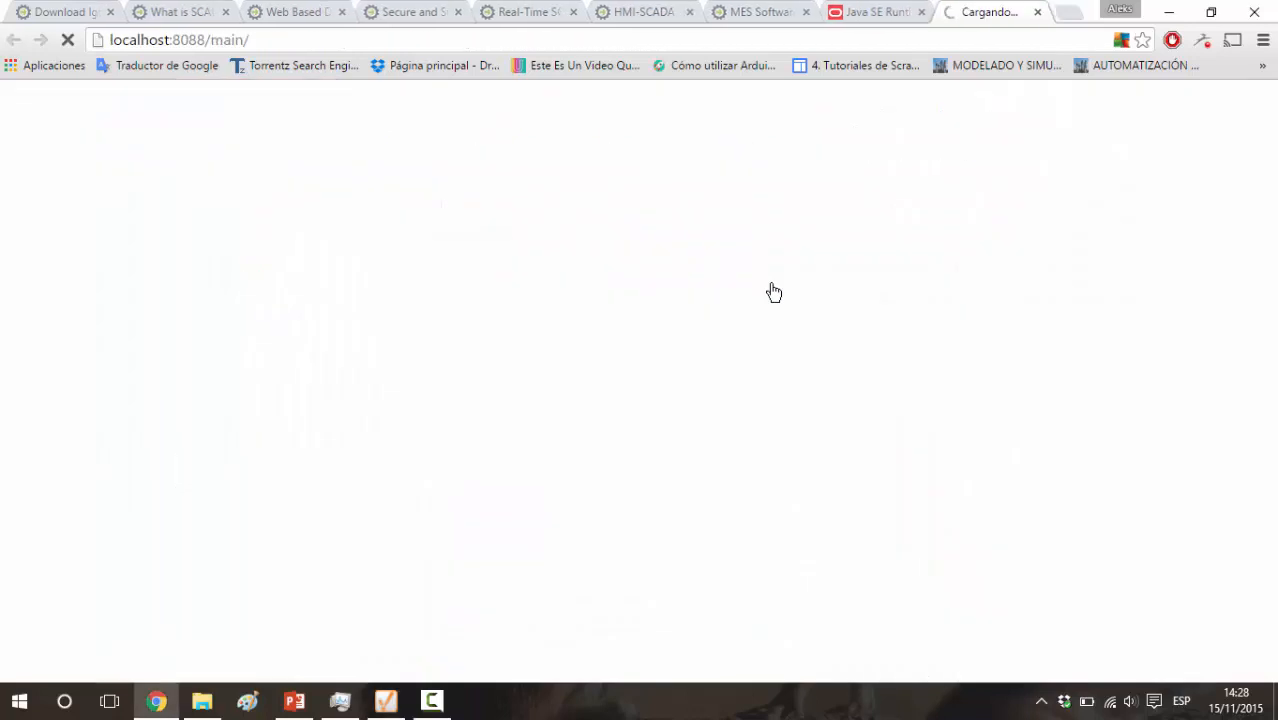
{"action": "mouse_move", "coordinate": [437, 703]}
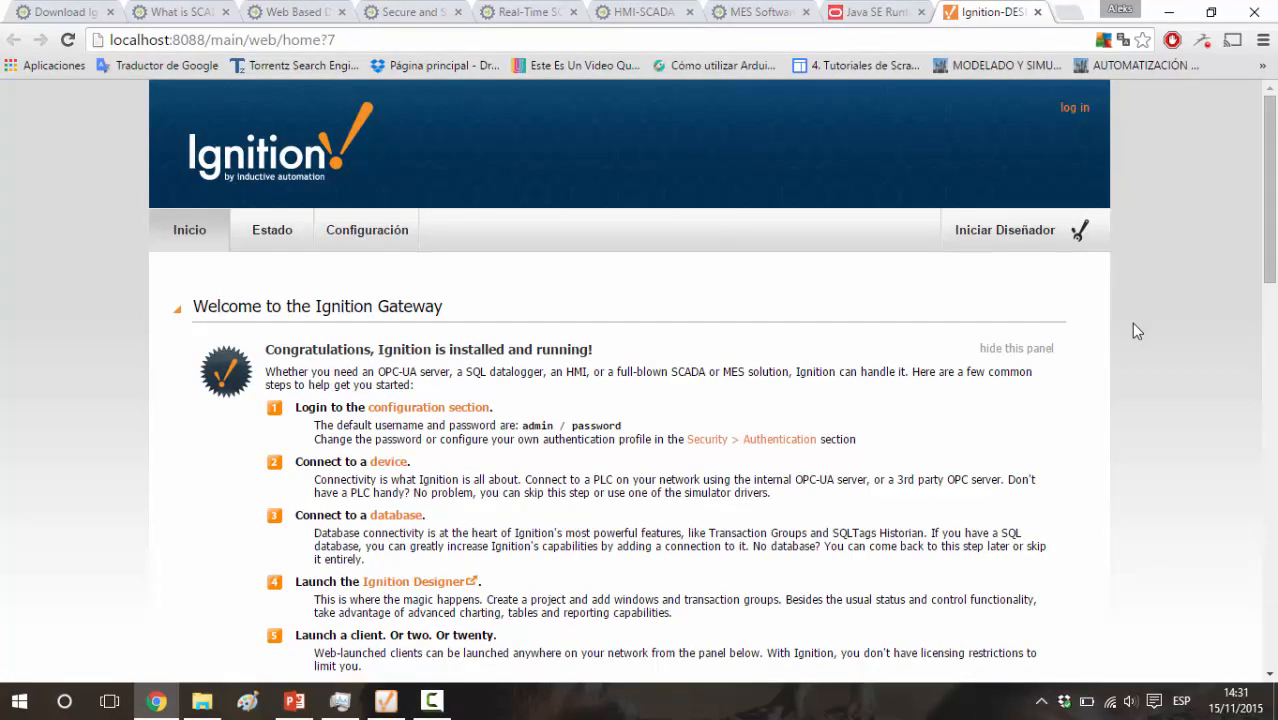
Review the getting-started steps on the gateway home page, view the configuration section's login page and return to the home page
{"action": "scroll", "coordinate": [1133, 323], "scroll_direction": "down", "scroll_amount": 1}
{"action": "scroll", "coordinate": [1135, 330], "scroll_direction": "up", "scroll_amount": 1}
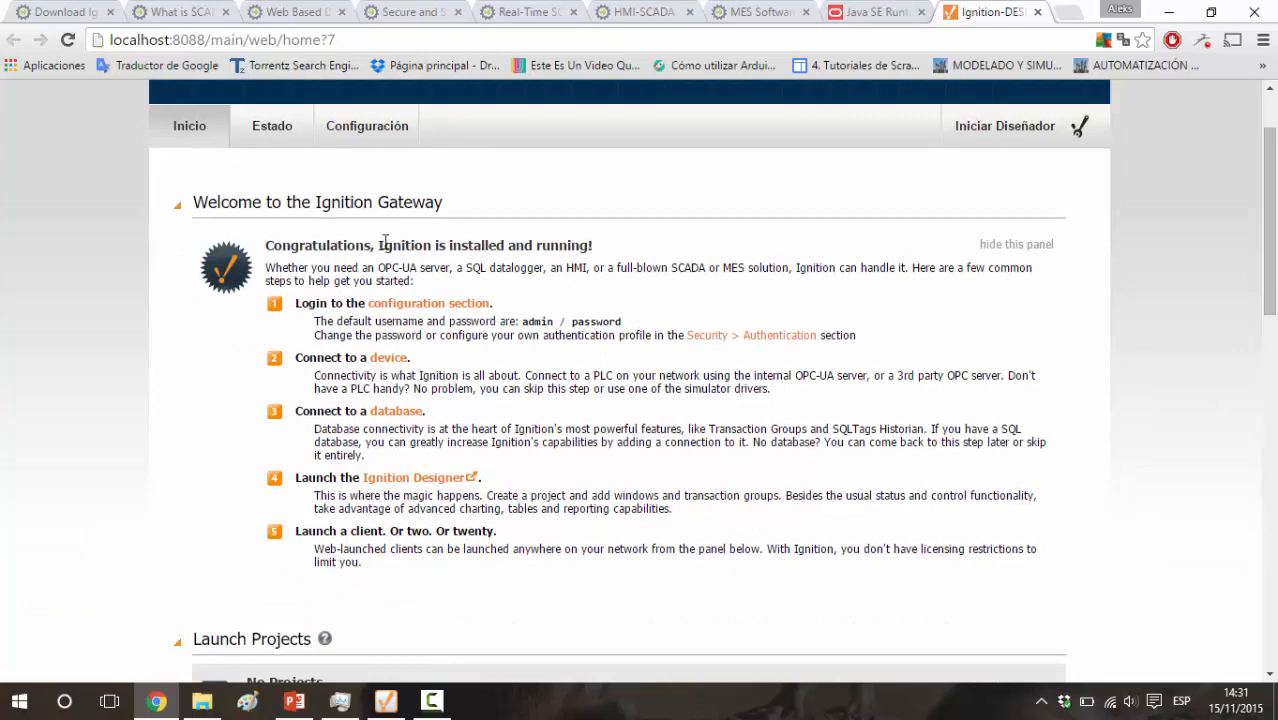
{"action": "scroll", "coordinate": [186, 257], "scroll_direction": "up", "scroll_amount": 1}
{"action": "scroll", "coordinate": [186, 257], "scroll_direction": "down", "scroll_amount": 1}
{"action": "left_click", "coordinate": [393, 304]}
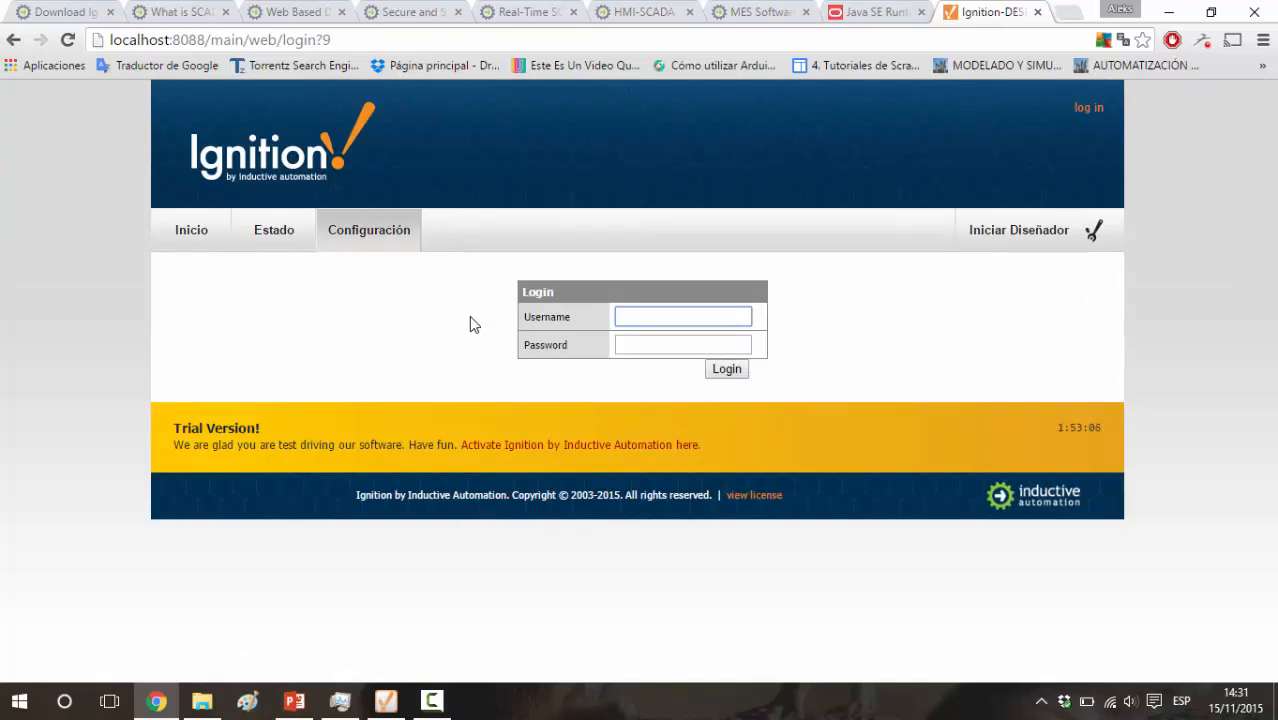
{"action": "left_click", "coordinate": [5, 43]}
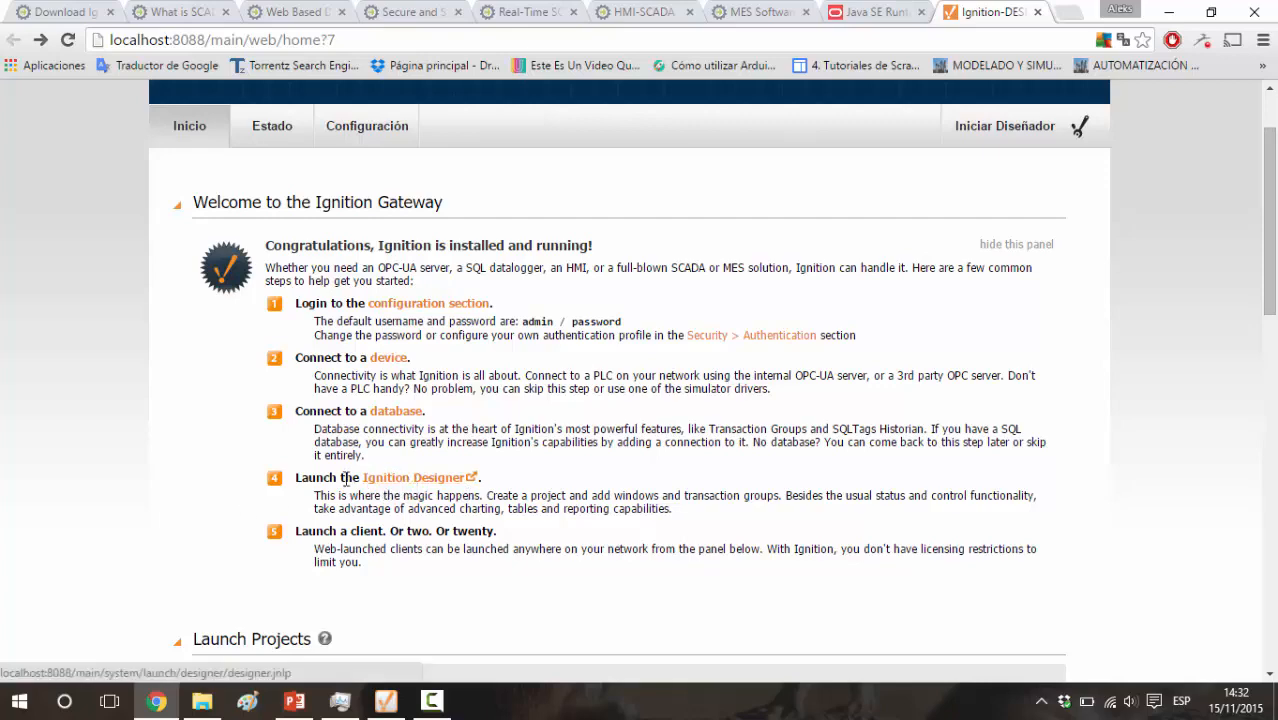
Save the Ignition Designer launch file designer.jnlp in the Descargas folder and run the application
{"action": "left_click", "coordinate": [414, 480]}
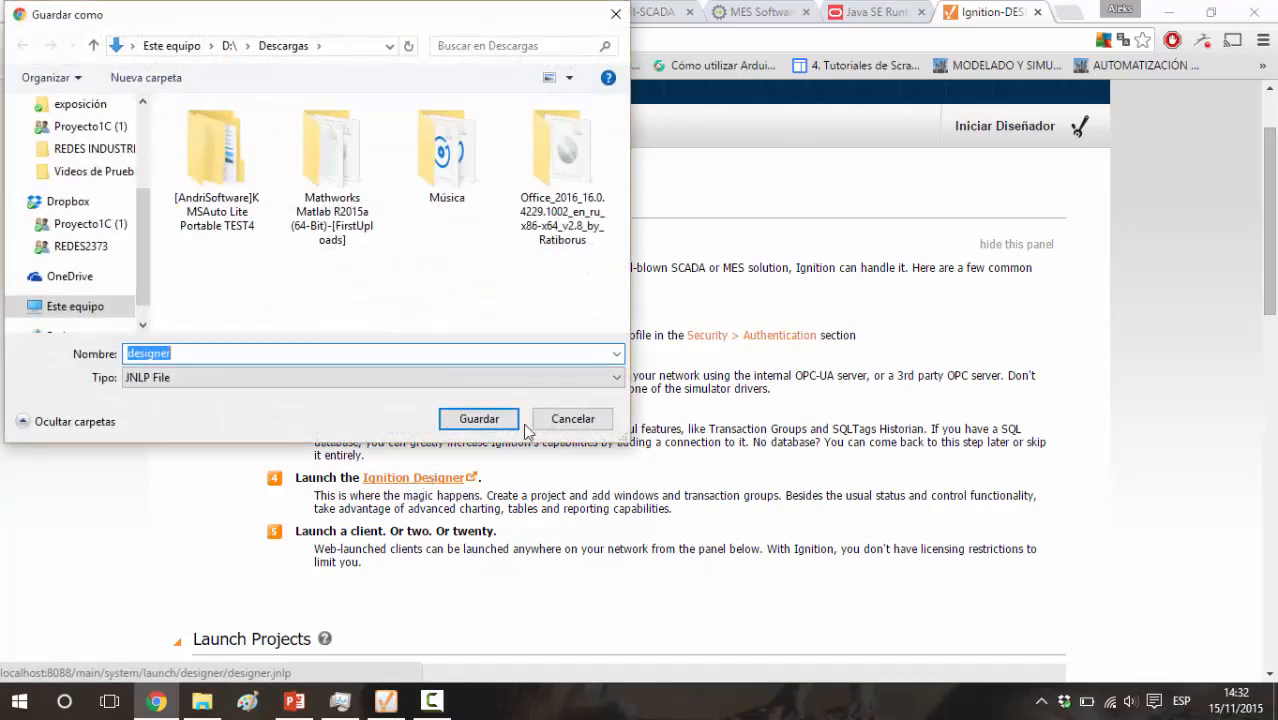
{"action": "left_click", "coordinate": [478, 419]}
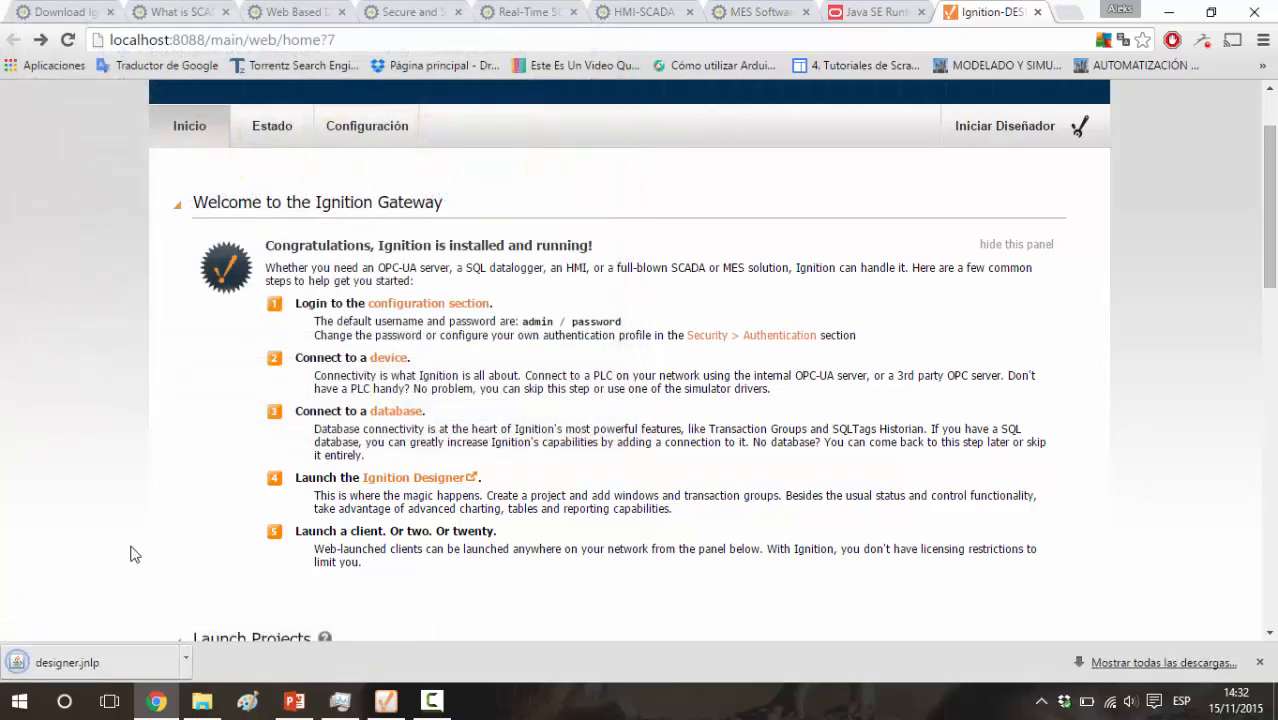
{"action": "left_click", "coordinate": [101, 664]}
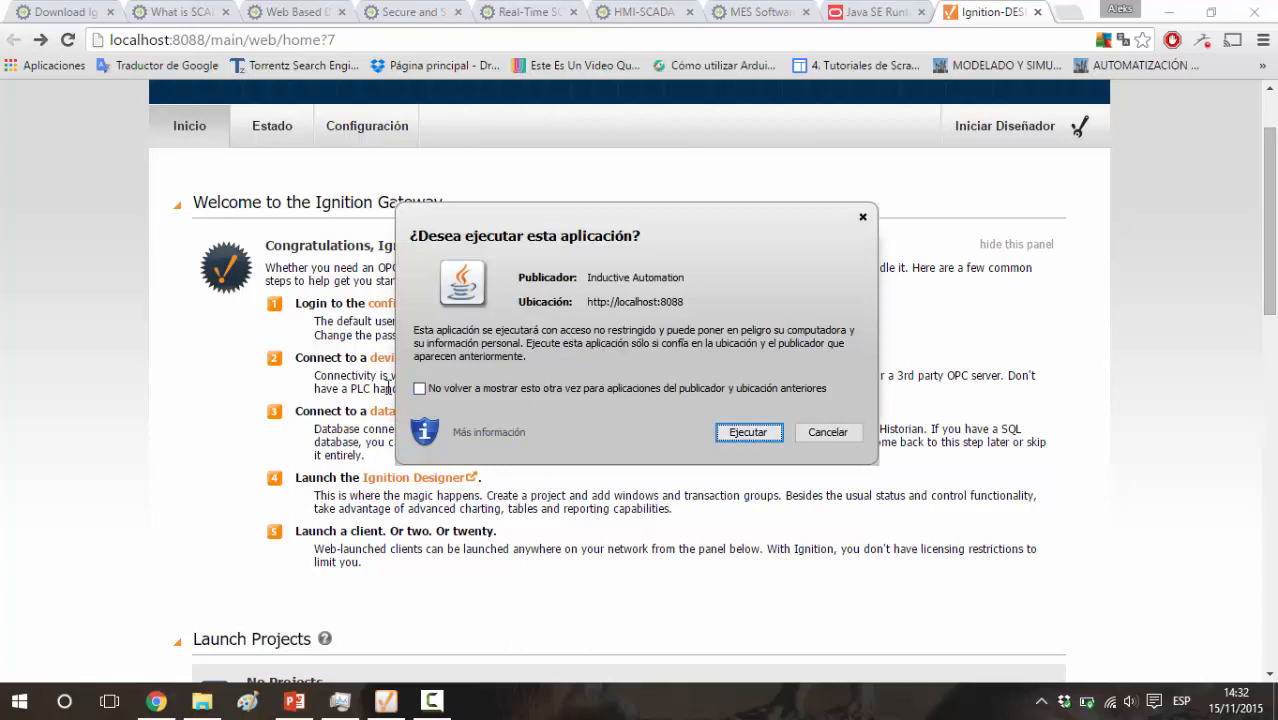
{"action": "left_click", "coordinate": [748, 432]}
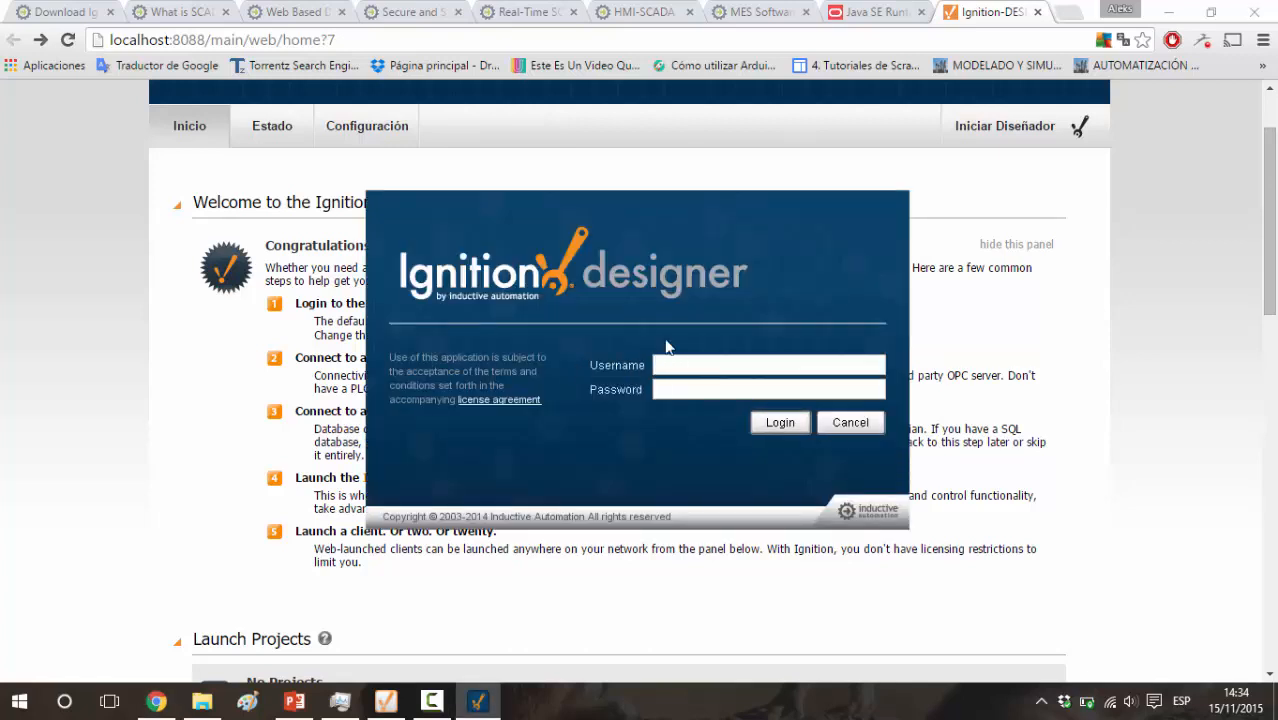
Log in to Ignition Designer with the gateway's default username and password
{"action": "left_click_drag", "start_coordinate": [573, 222], "coordinate": [849, 173]}
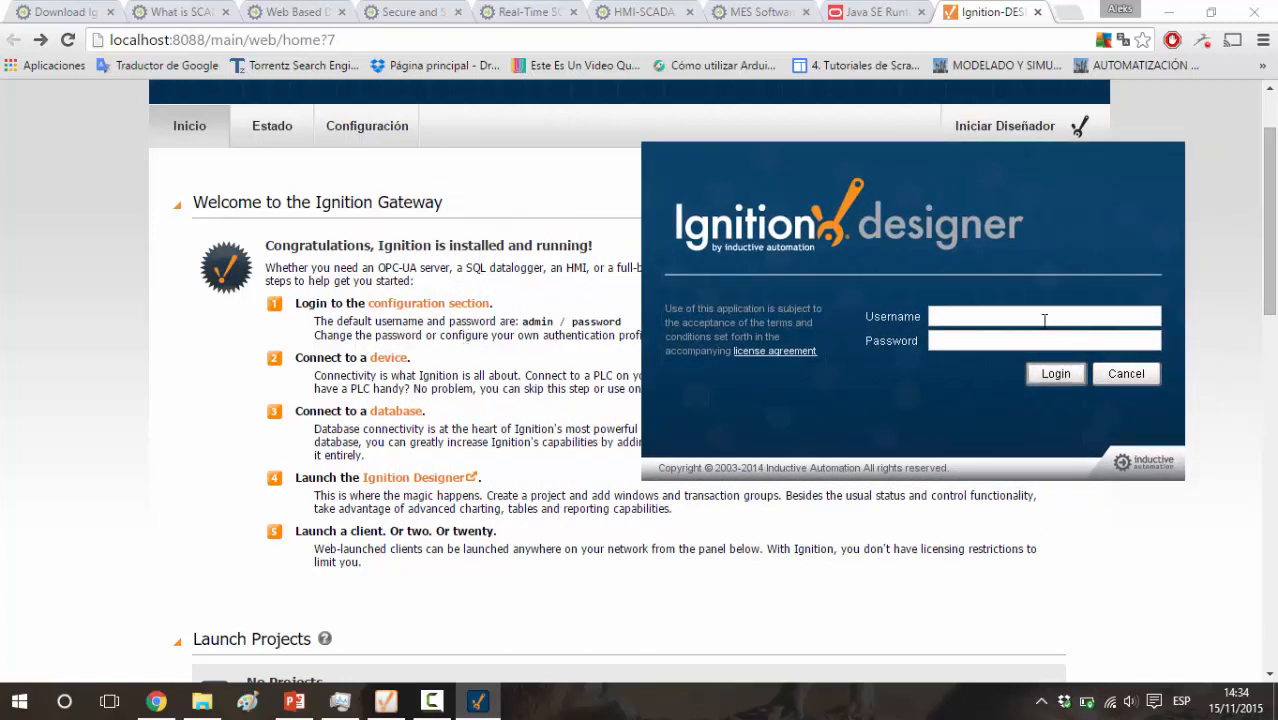
{"action": "type", "text": "dmin"}
{"action": "left_click", "coordinate": [963, 340]}
{"action": "type", "text": "password"}
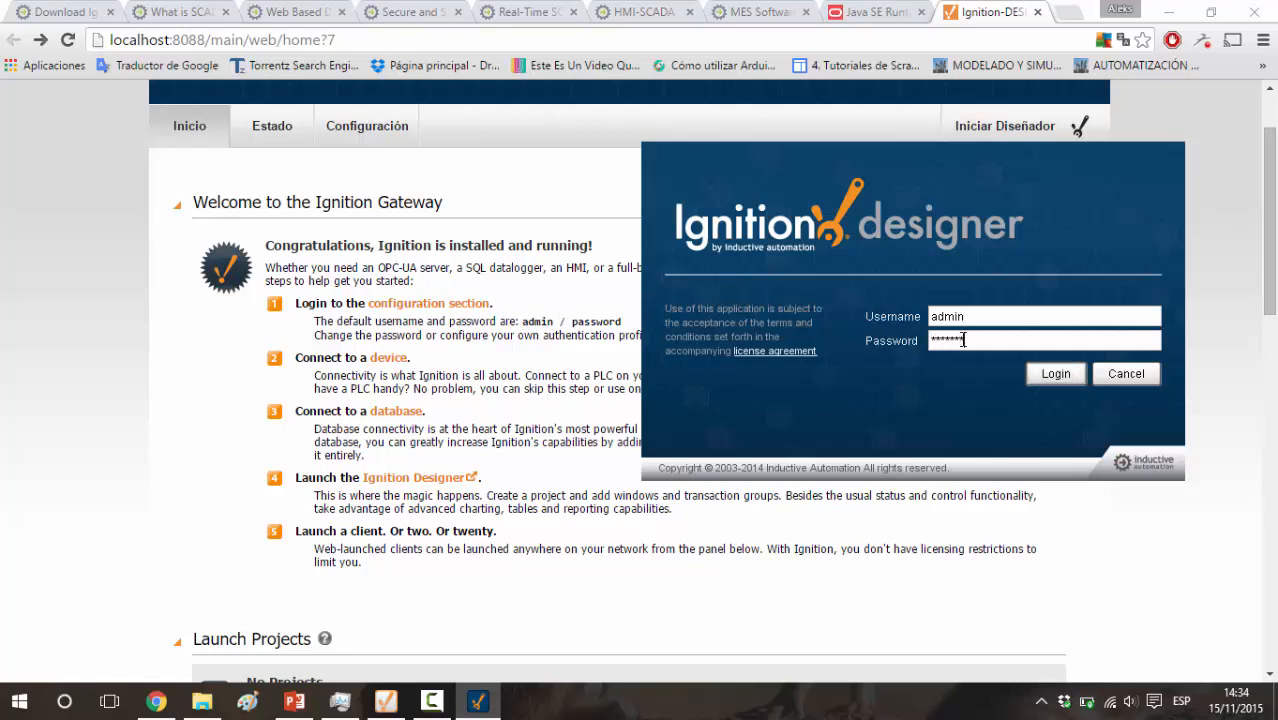
{"action": "left_click", "coordinate": [1038, 374]}
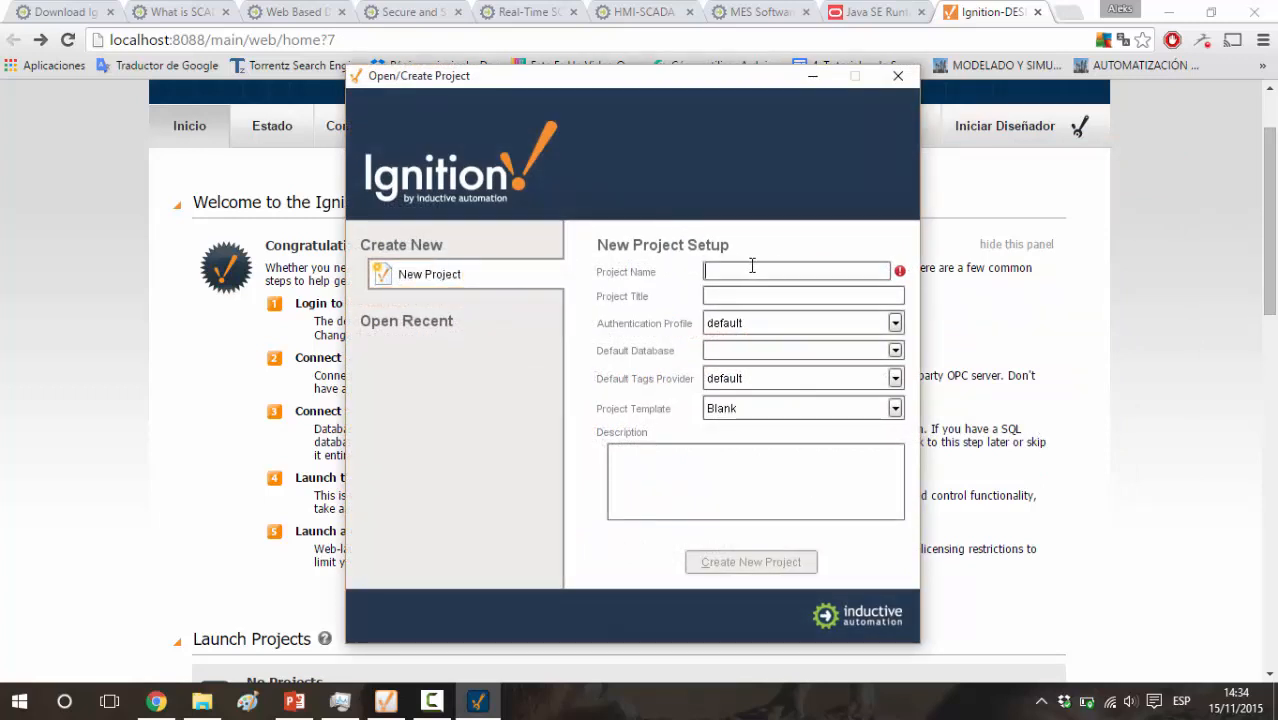
Set both the project name and the project title of the new project to "Ejemplo"
{"action": "type", "text": "Ejemplo"}
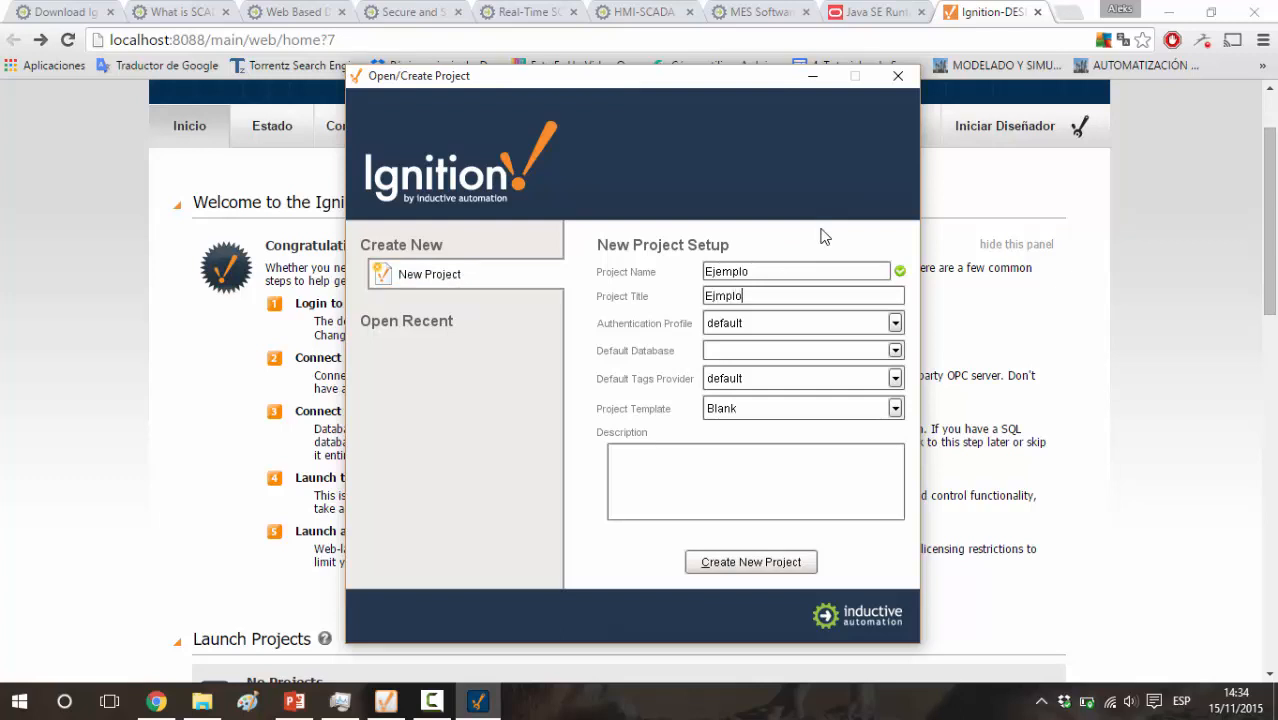
{"action": "type", "text": "Ejempl"}
{"action": "key", "text": "Tab"}
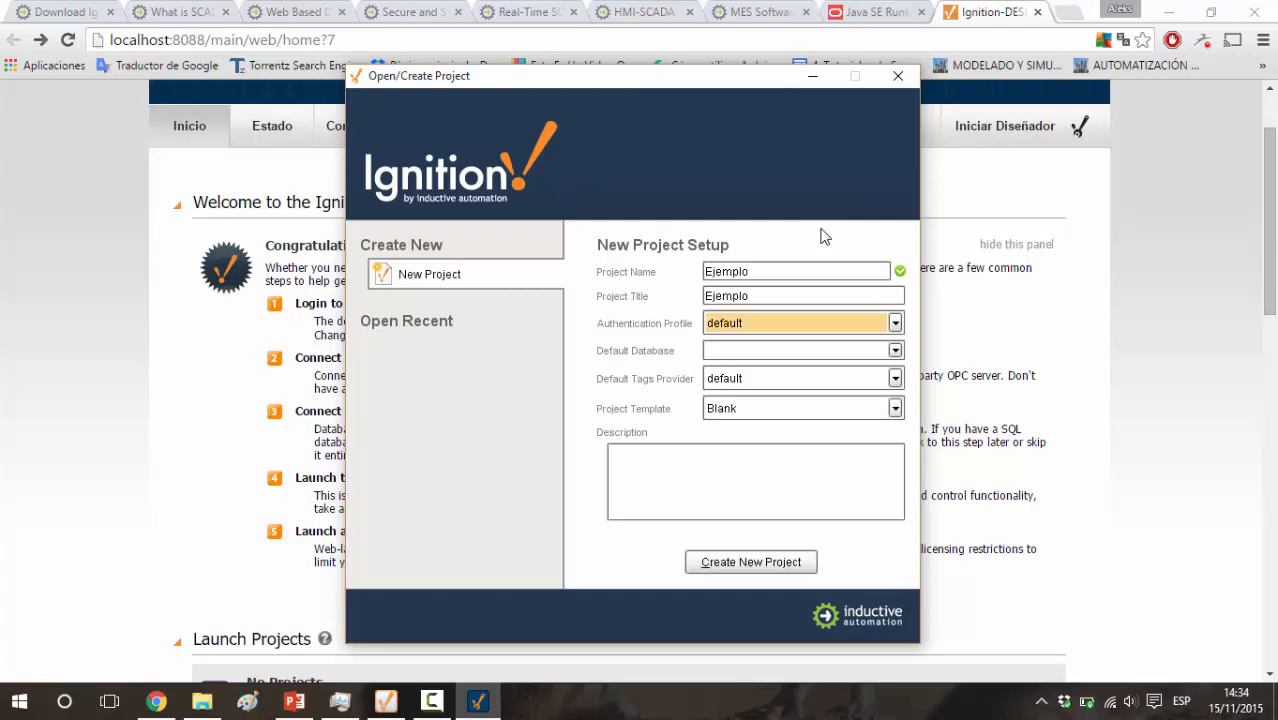
Set the authentication profile to opcua-module and check the choices for the default database and default tags provider
{"action": "left_click", "coordinate": [895, 323]}
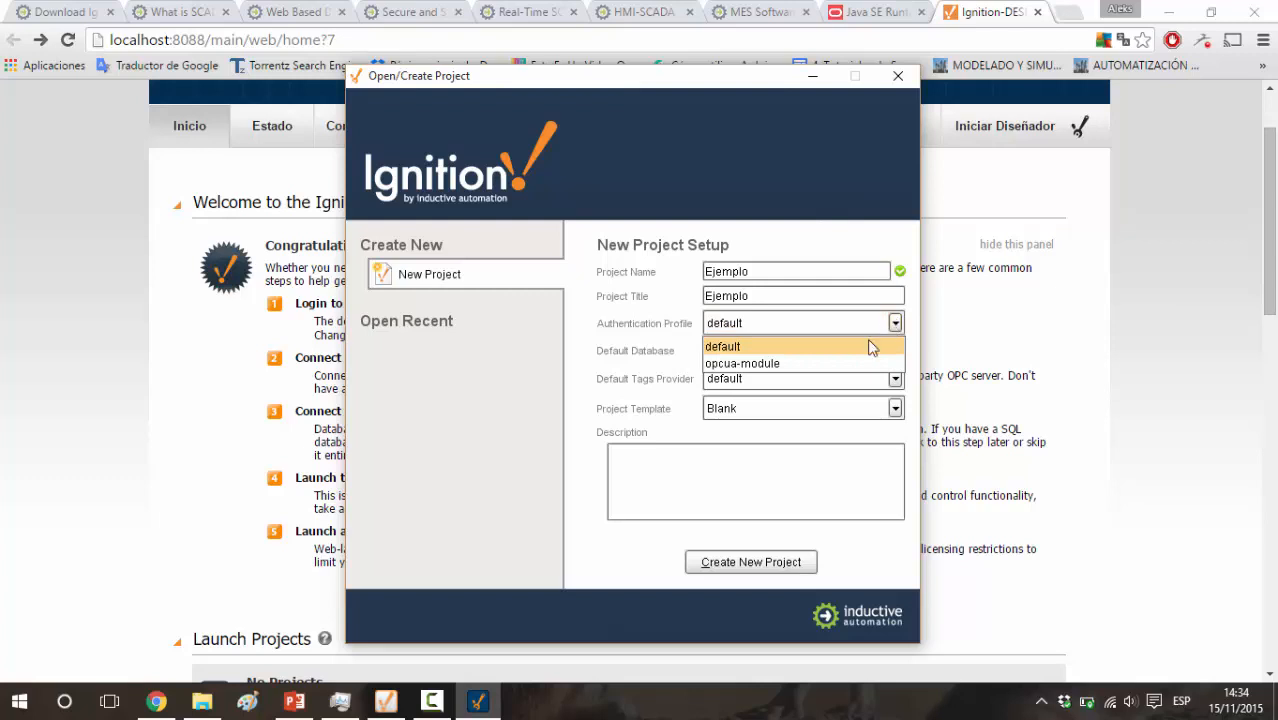
{"action": "left_click", "coordinate": [846, 363]}
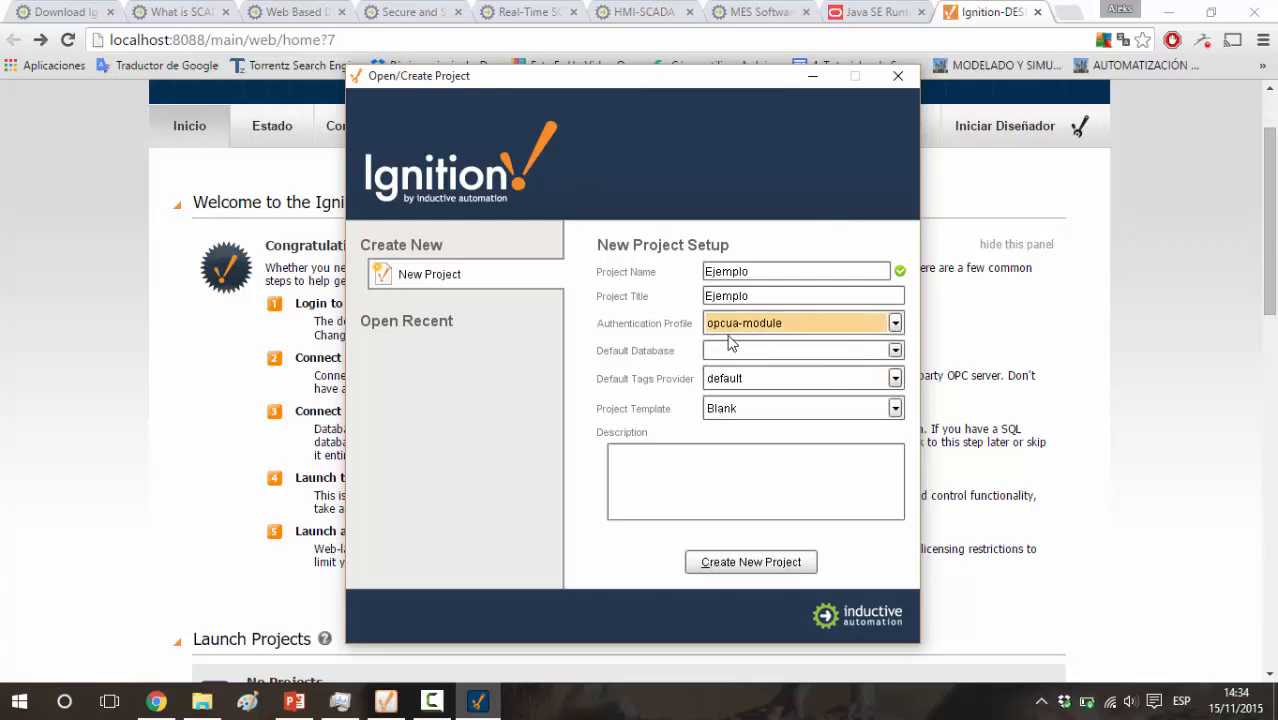
{"action": "left_click", "coordinate": [837, 353]}
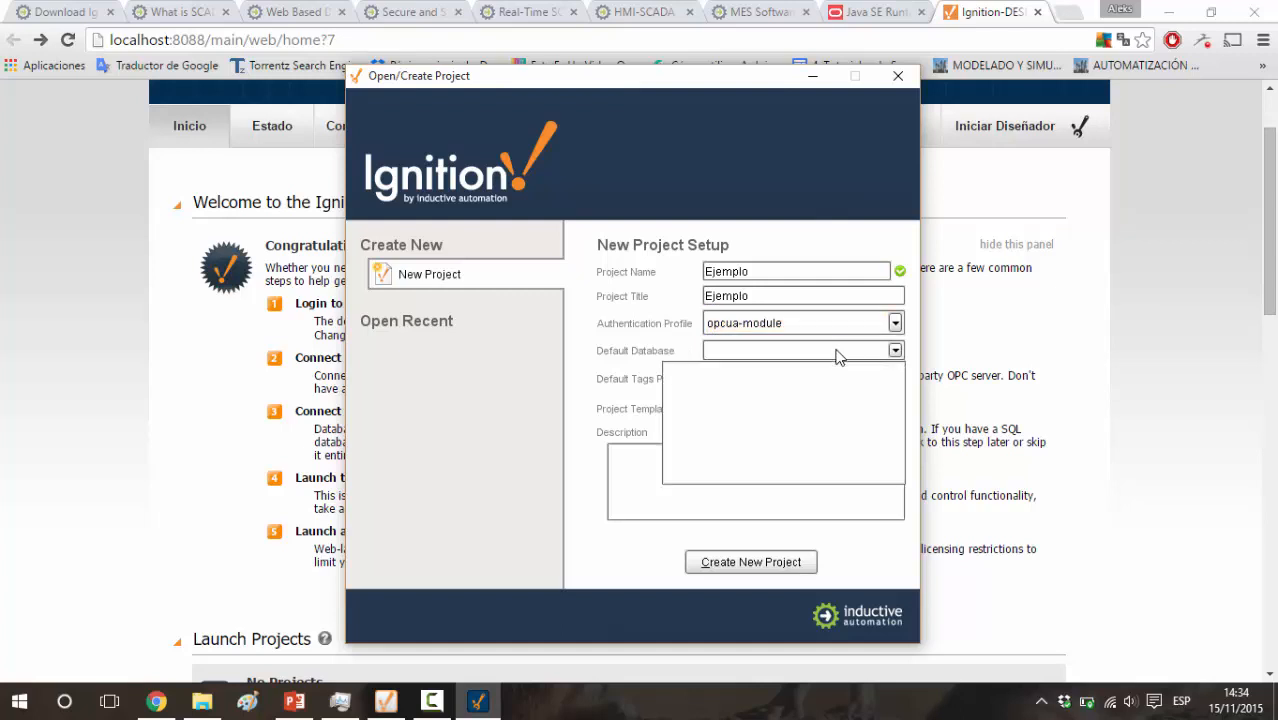
{"action": "left_click", "coordinate": [837, 353]}
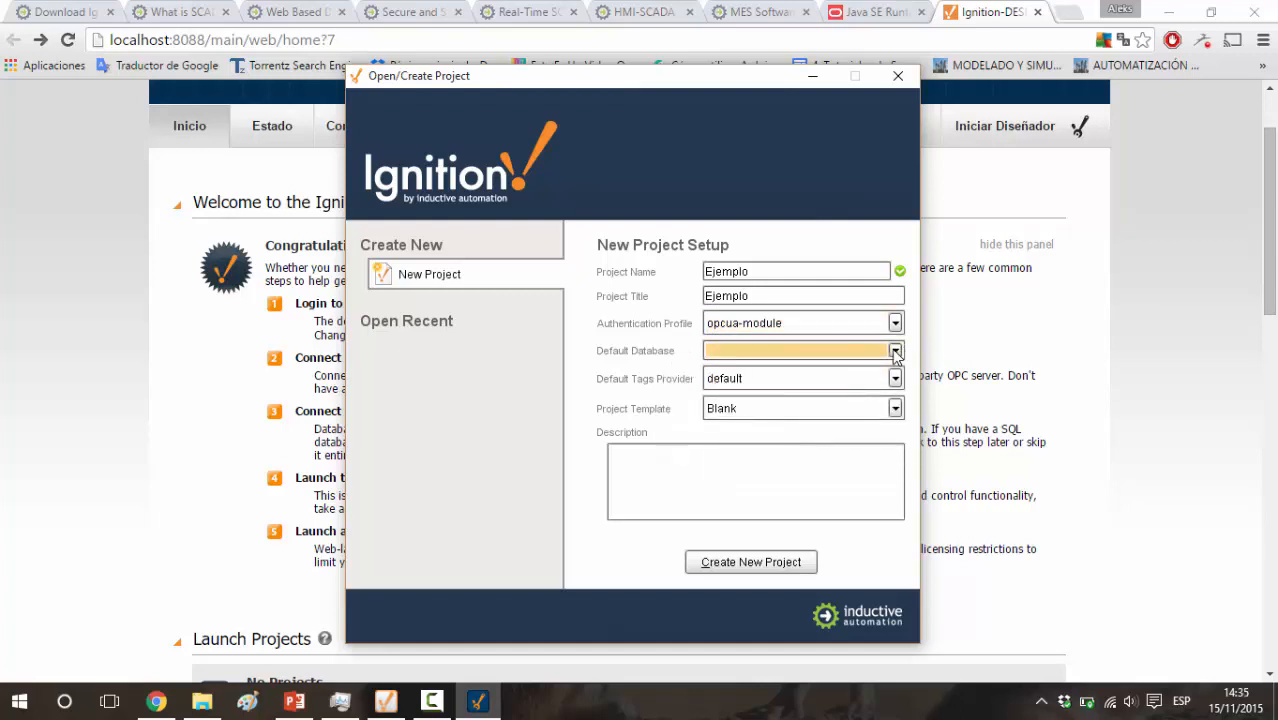
{"action": "left_click", "coordinate": [895, 352]}
{"action": "left_click", "coordinate": [895, 352]}
{"action": "left_click", "coordinate": [895, 378]}
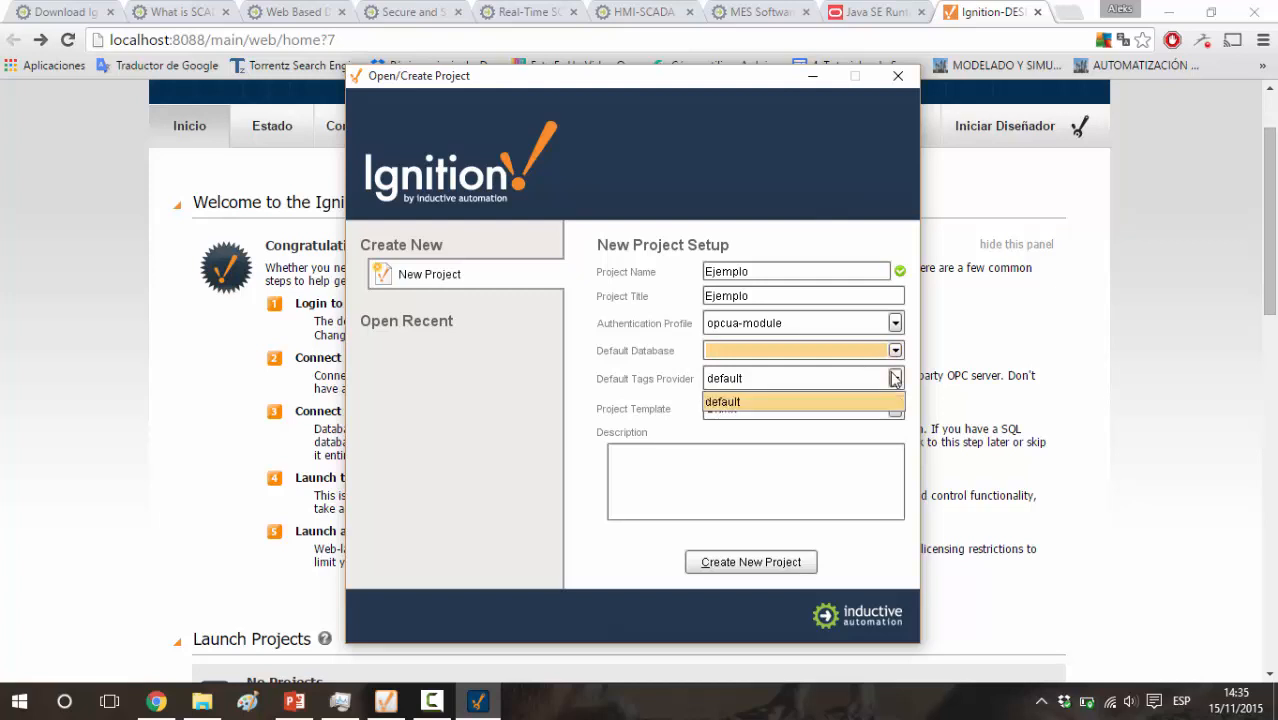
{"action": "left_click", "coordinate": [895, 378]}
Choose the Blank project template, enter the description "Ejemplo interfaz Ignition" and create the project
{"action": "left_click", "coordinate": [895, 409]}
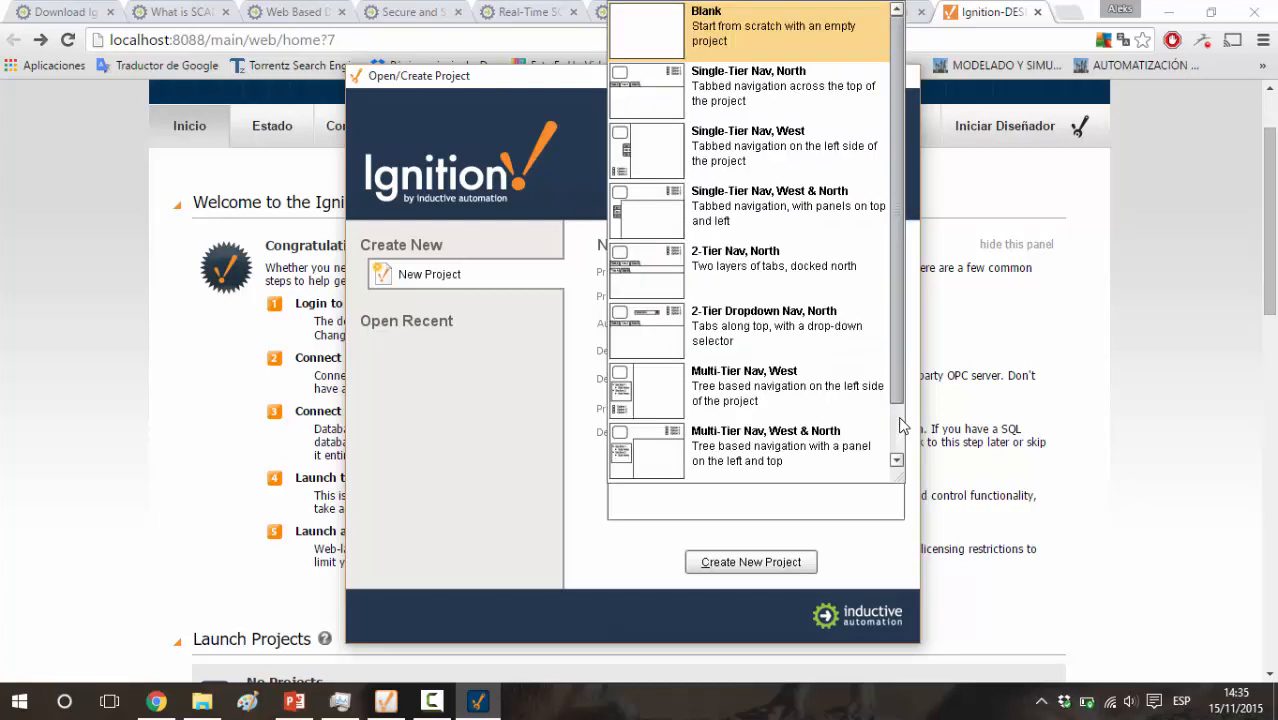
{"action": "left_click_drag", "start_coordinate": [898, 329], "coordinate": [887, 235]}
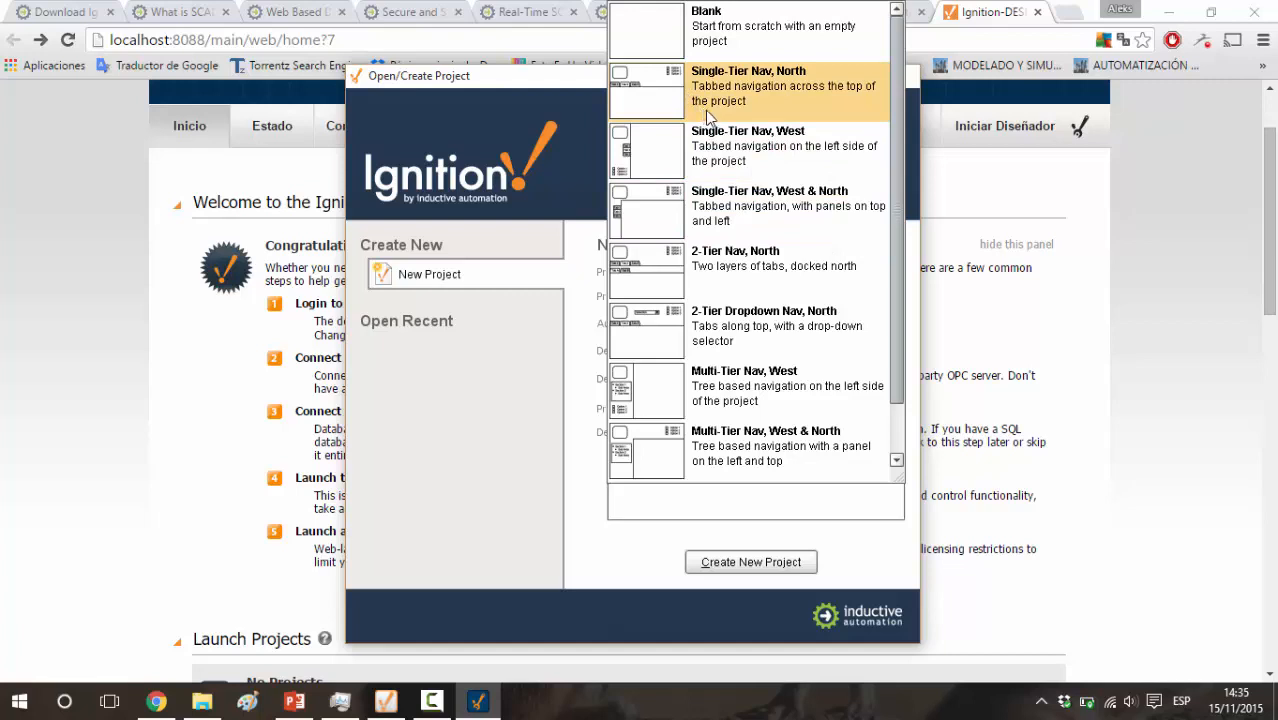
{"action": "left_click", "coordinate": [721, 38]}
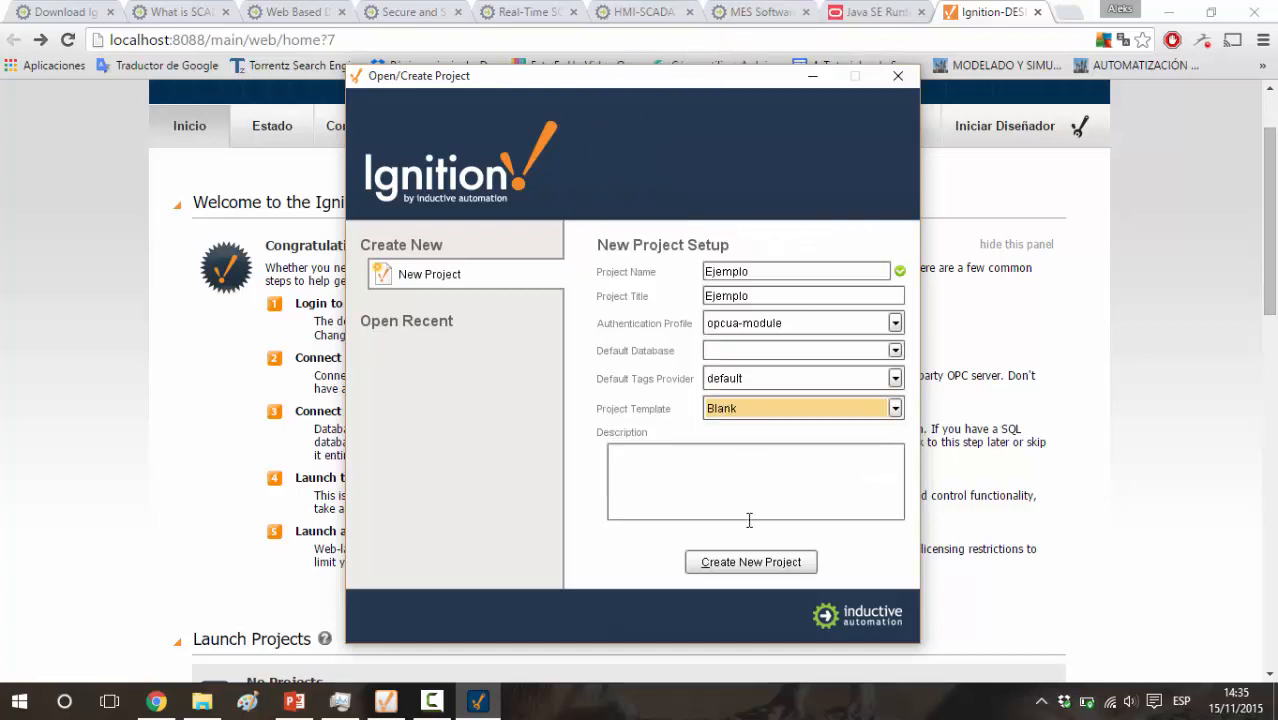
{"action": "left_click", "coordinate": [631, 446]}
{"action": "left_click", "coordinate": [724, 489]}
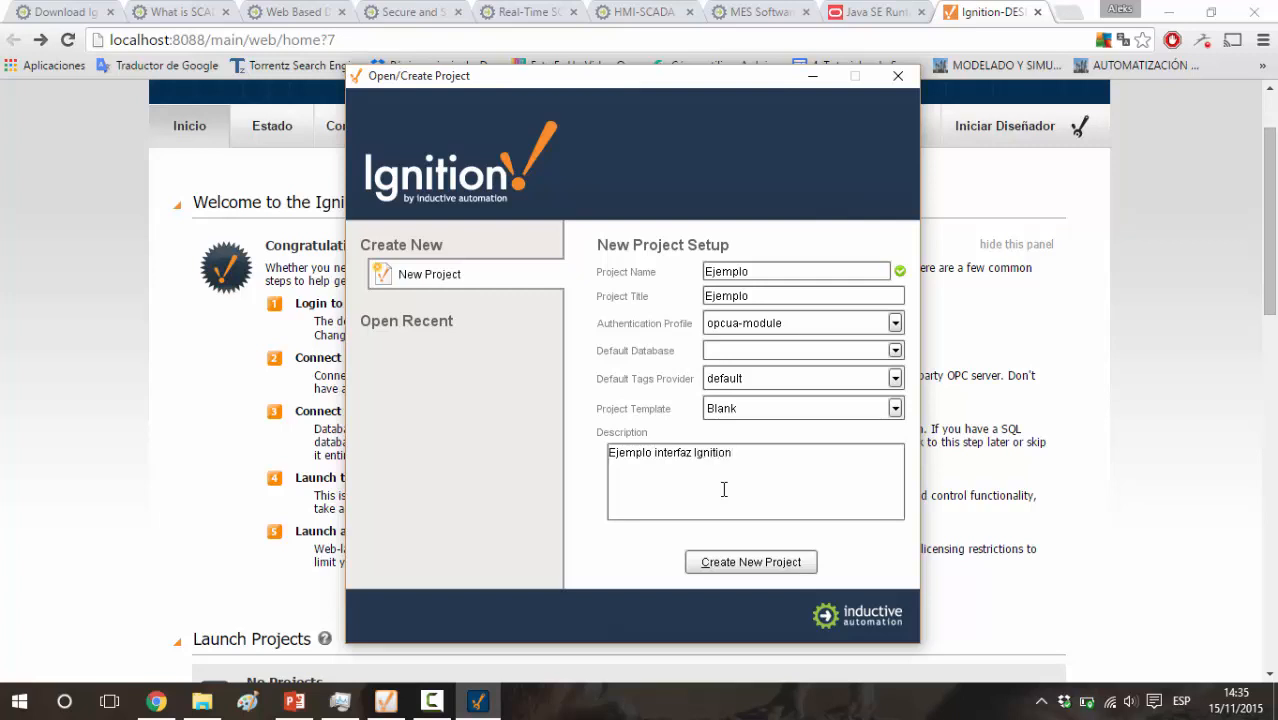
{"action": "left_click", "coordinate": [735, 564]}
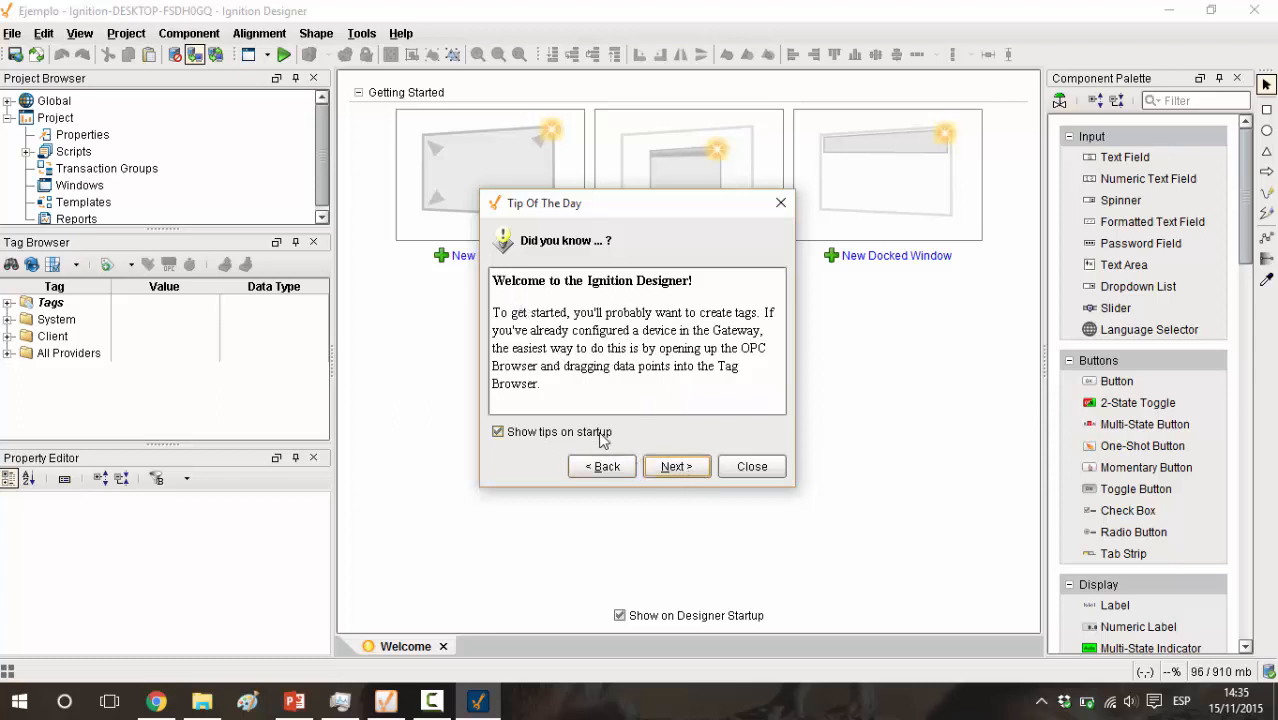
Page through the startup tips of the day and dismiss them
{"action": "left_click", "coordinate": [674, 467]}
{"action": "left_click", "coordinate": [674, 467]}
{"action": "left_click", "coordinate": [674, 467]}
{"action": "left_click", "coordinate": [674, 467]}
{"action": "left_click", "coordinate": [674, 467]}
{"action": "left_click", "coordinate": [674, 467]}
{"action": "left_click", "coordinate": [674, 467]}
{"action": "left_click", "coordinate": [674, 467]}
{"action": "left_click", "coordinate": [674, 467]}
{"action": "left_click", "coordinate": [497, 431]}
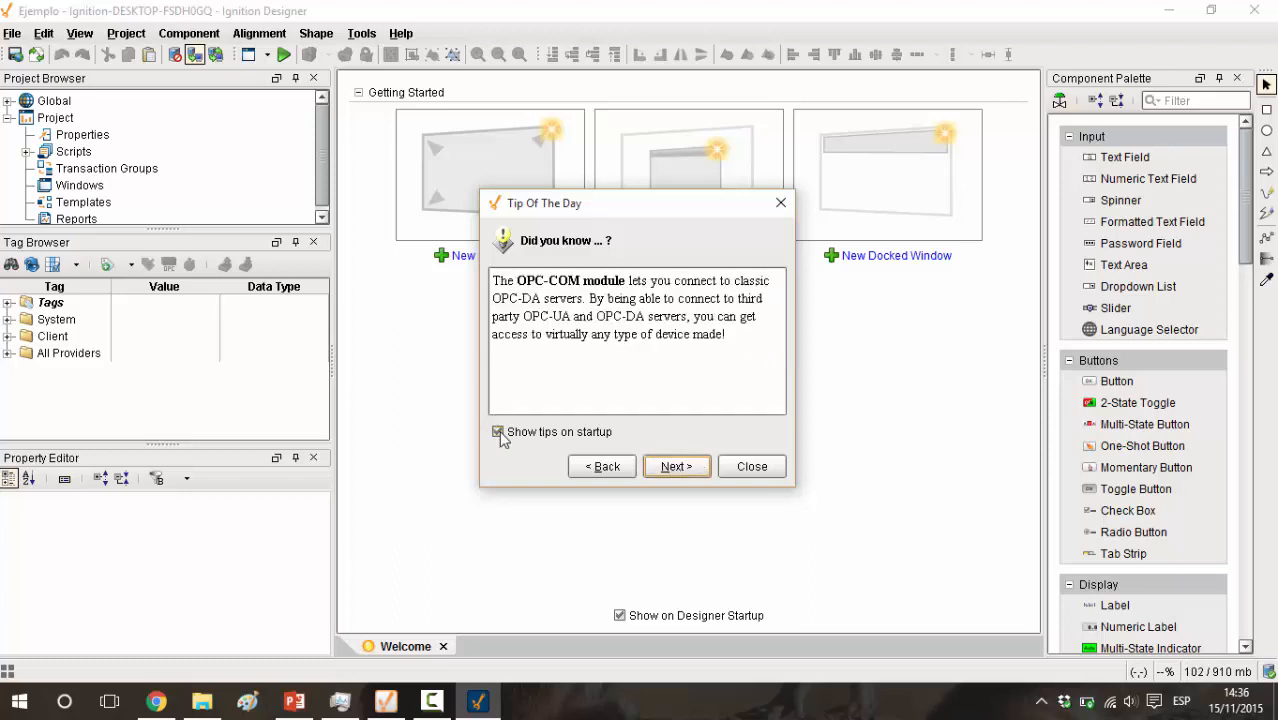
{"action": "left_click", "coordinate": [752, 467]}
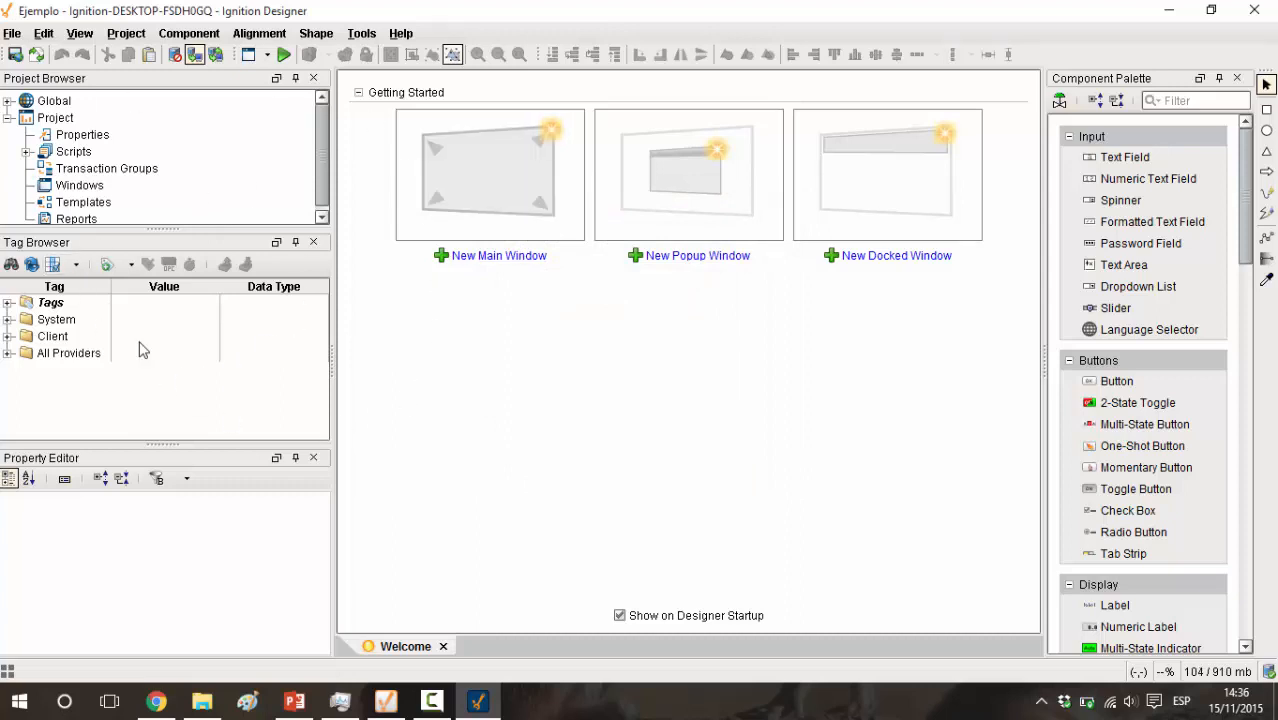
Review the Designer's available commands for files, project communication modes, image management and launching the project
{"action": "left_click", "coordinate": [14, 34]}
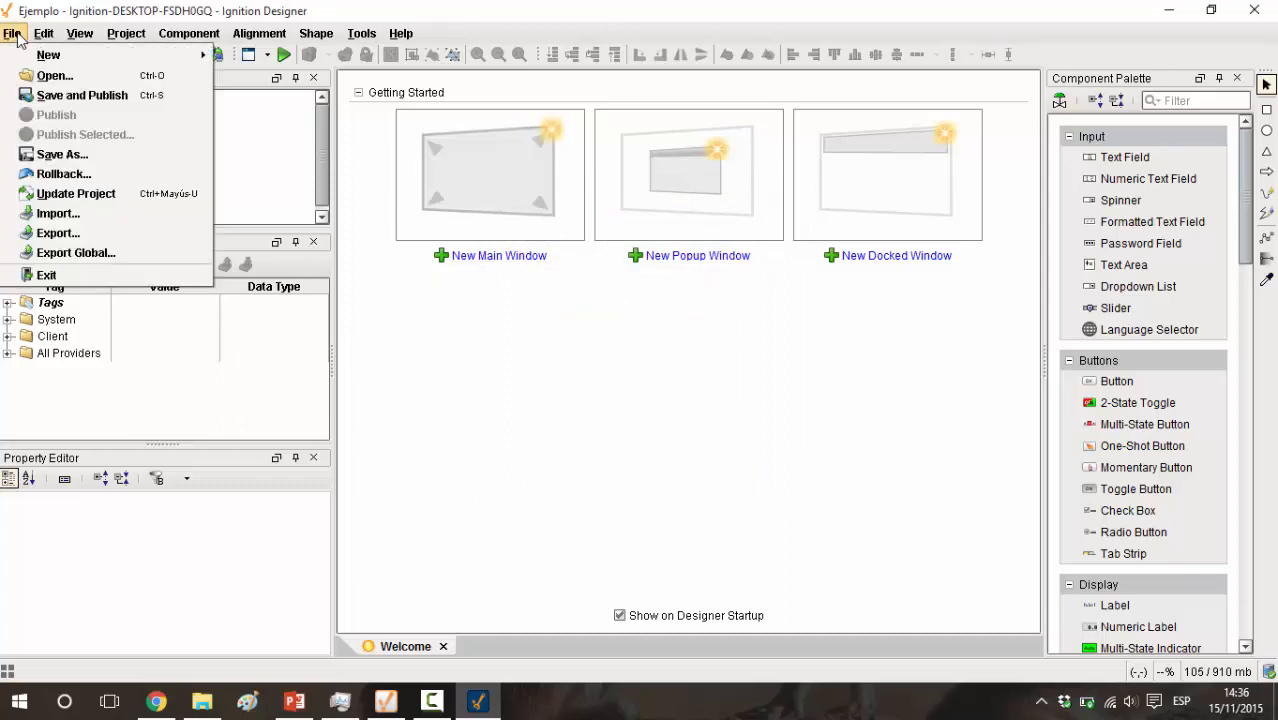
{"action": "mouse_move", "coordinate": [42, 38]}
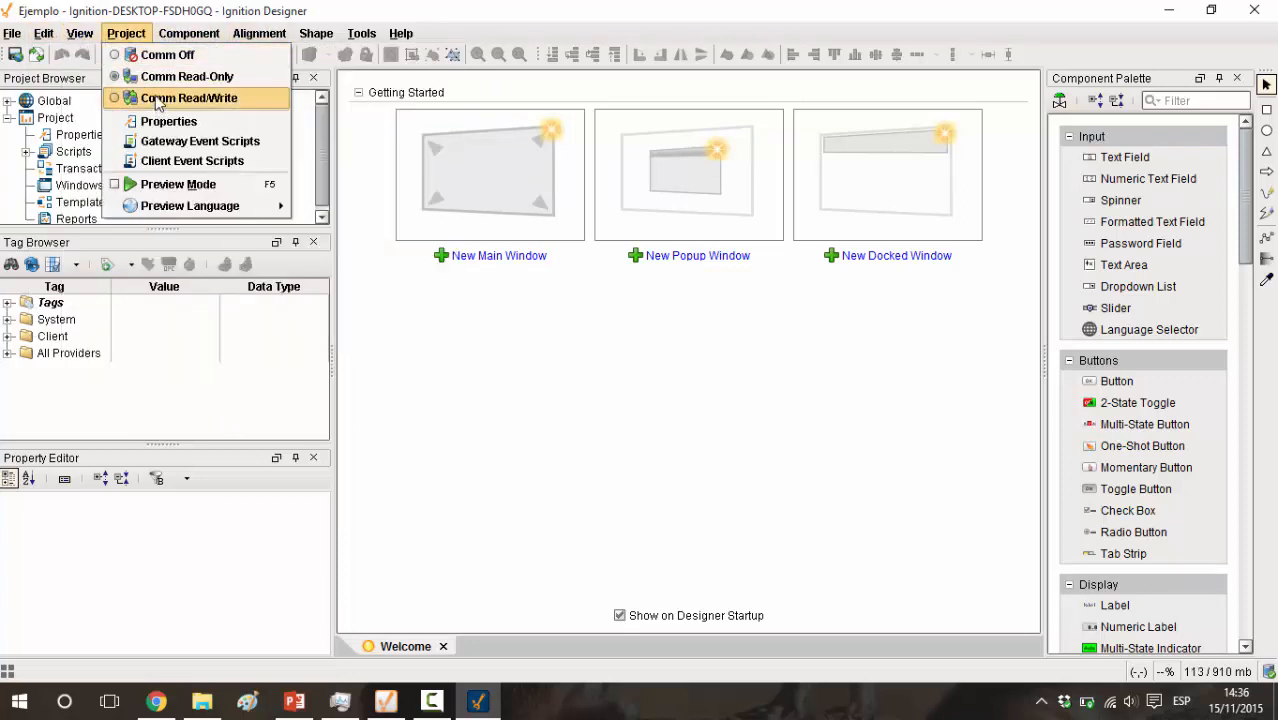
{"action": "mouse_move", "coordinate": [335, 40]}
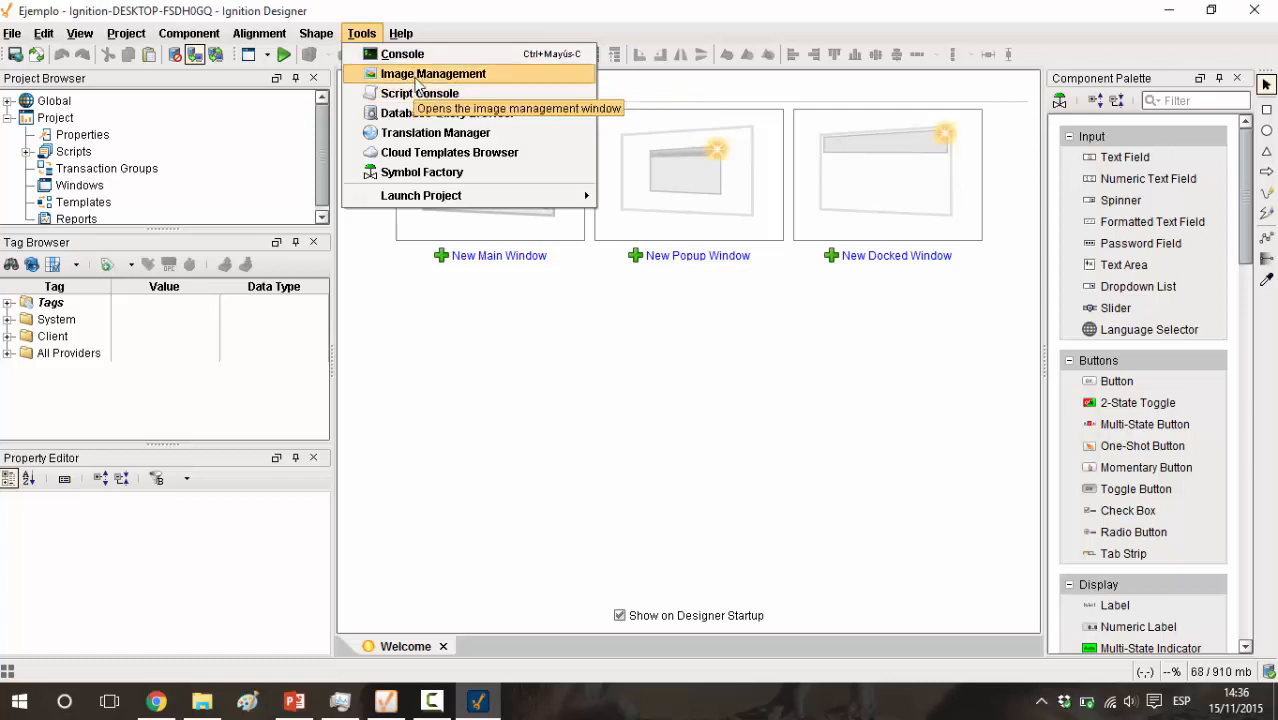
{"action": "mouse_move", "coordinate": [425, 196]}
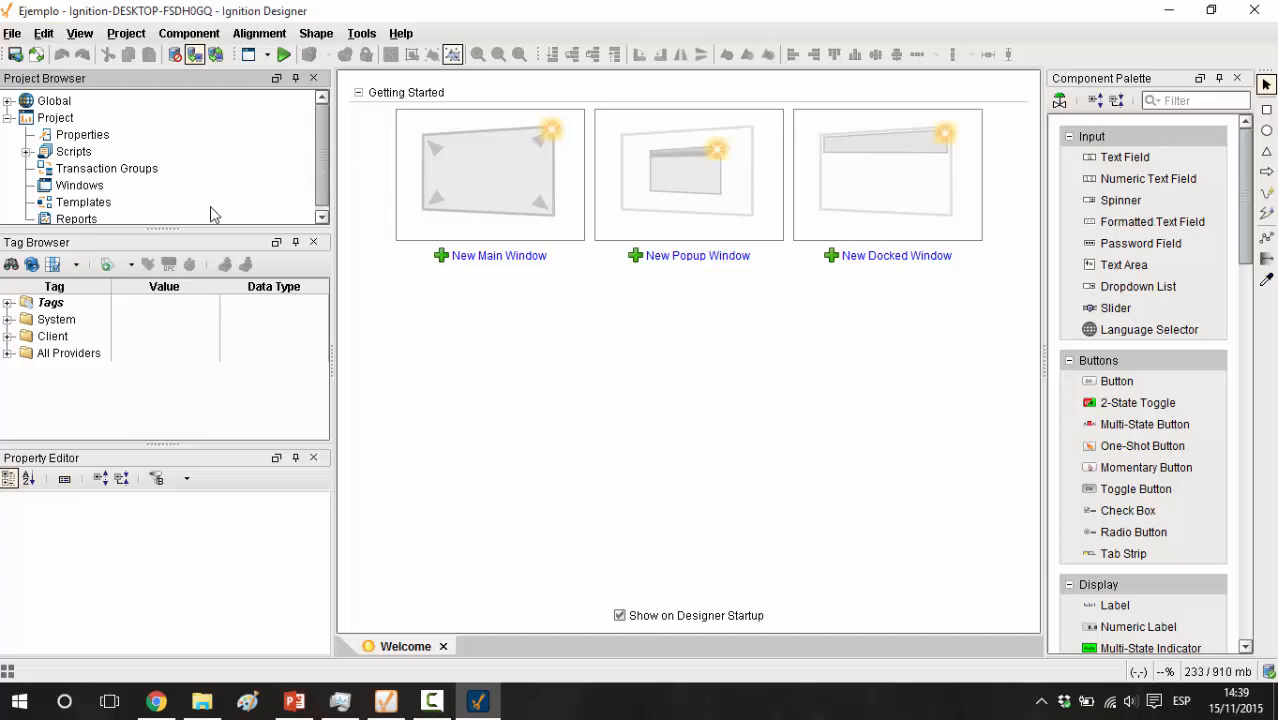
Examine the project's resource tree and expand the Tags folder and its Data Types
{"action": "scroll", "coordinate": [320, 157], "scroll_direction": "down", "scroll_amount": 1}
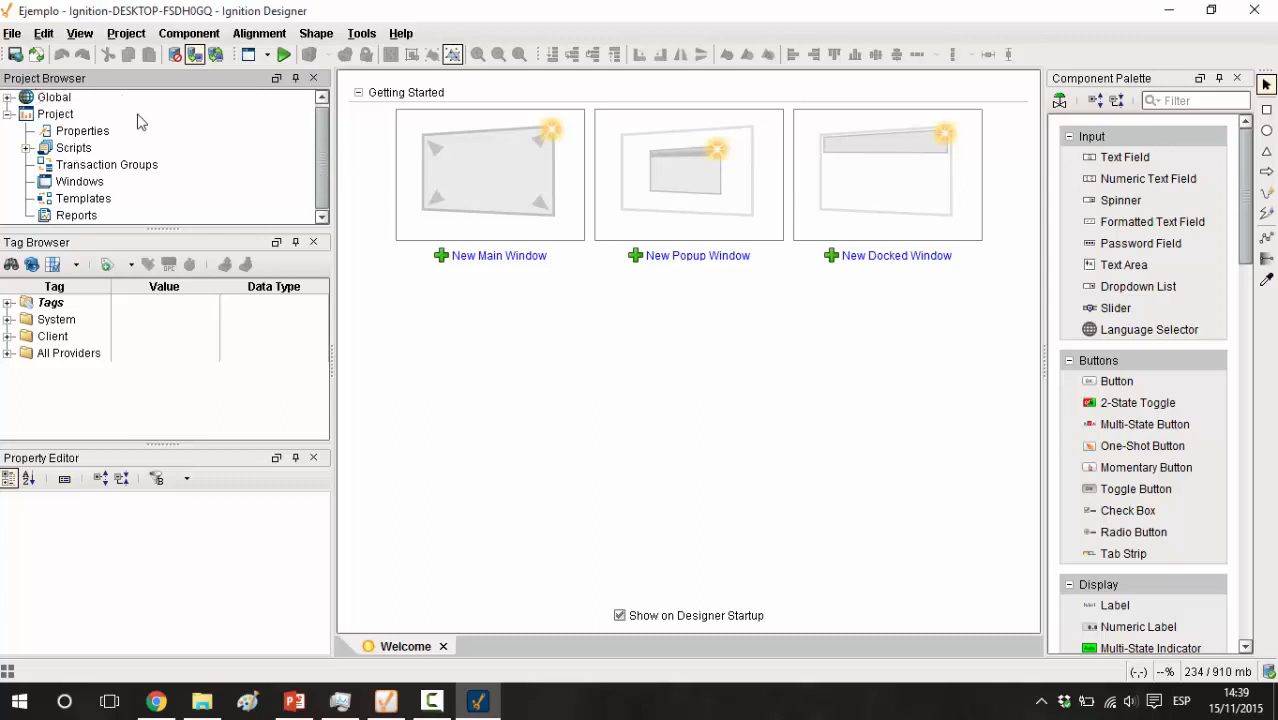
{"action": "left_click", "coordinate": [470, 345]}
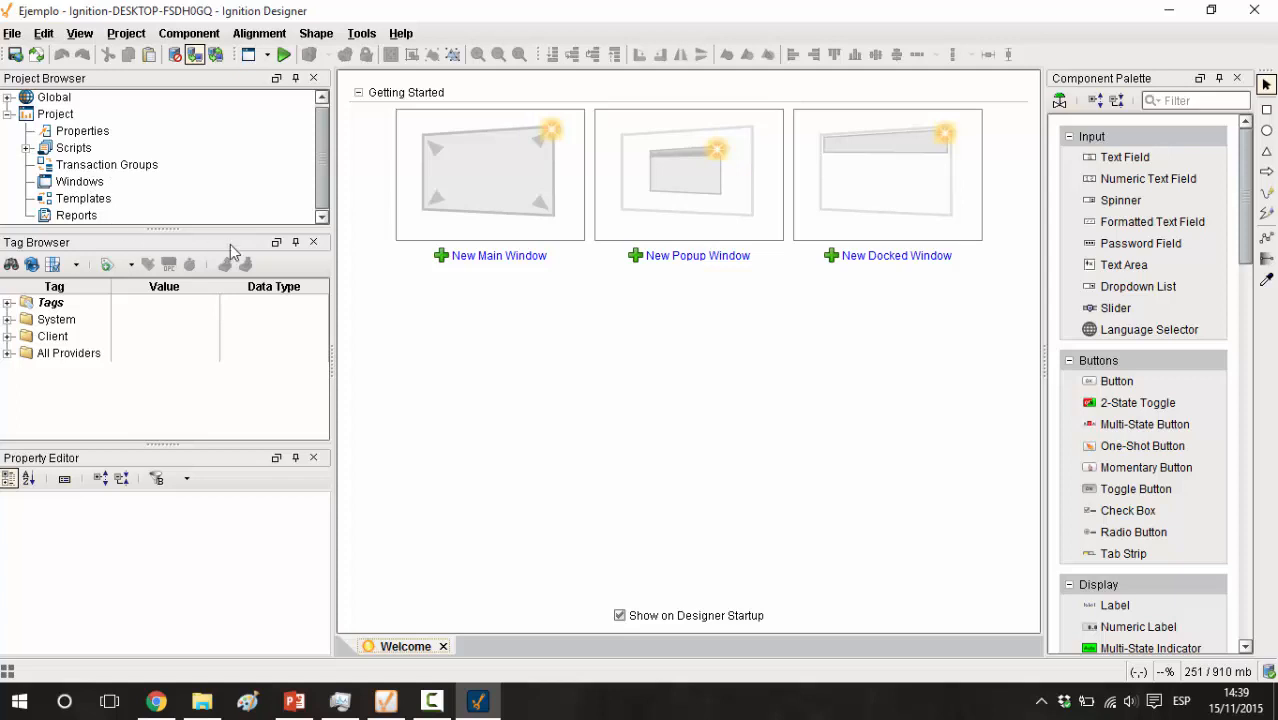
{"action": "left_click", "coordinate": [7, 302]}
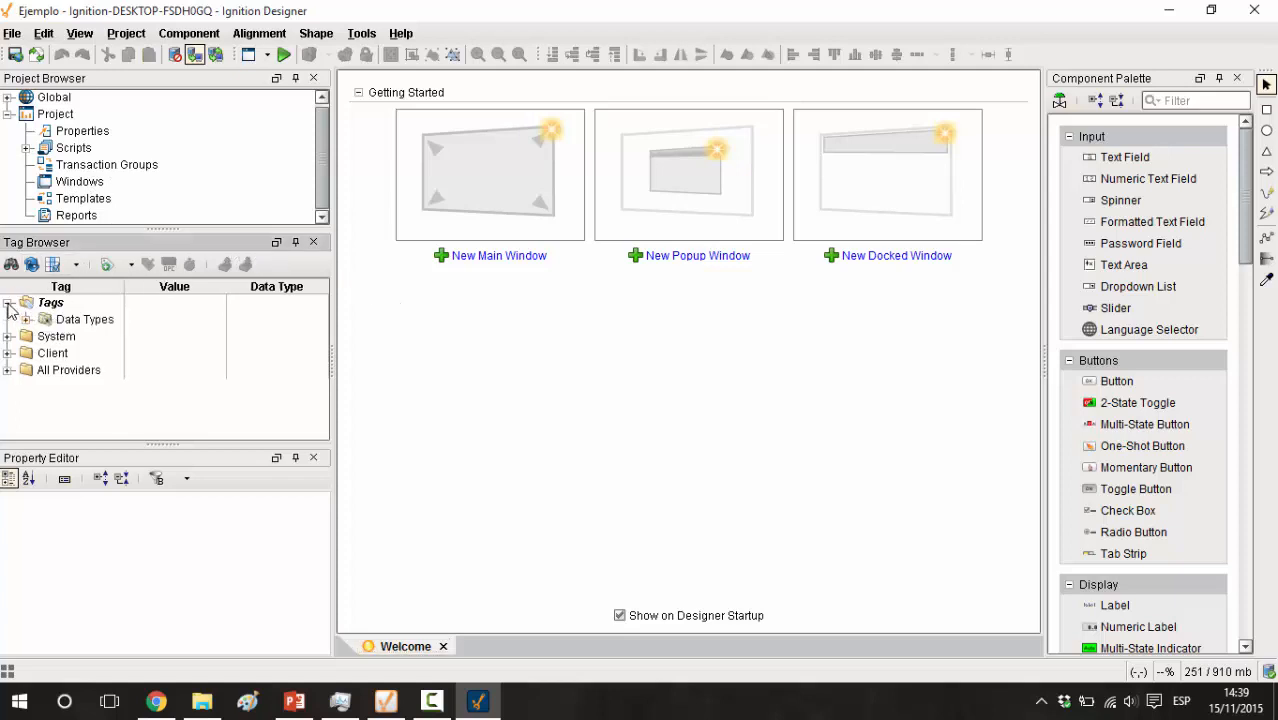
{"action": "left_click", "coordinate": [26, 319]}
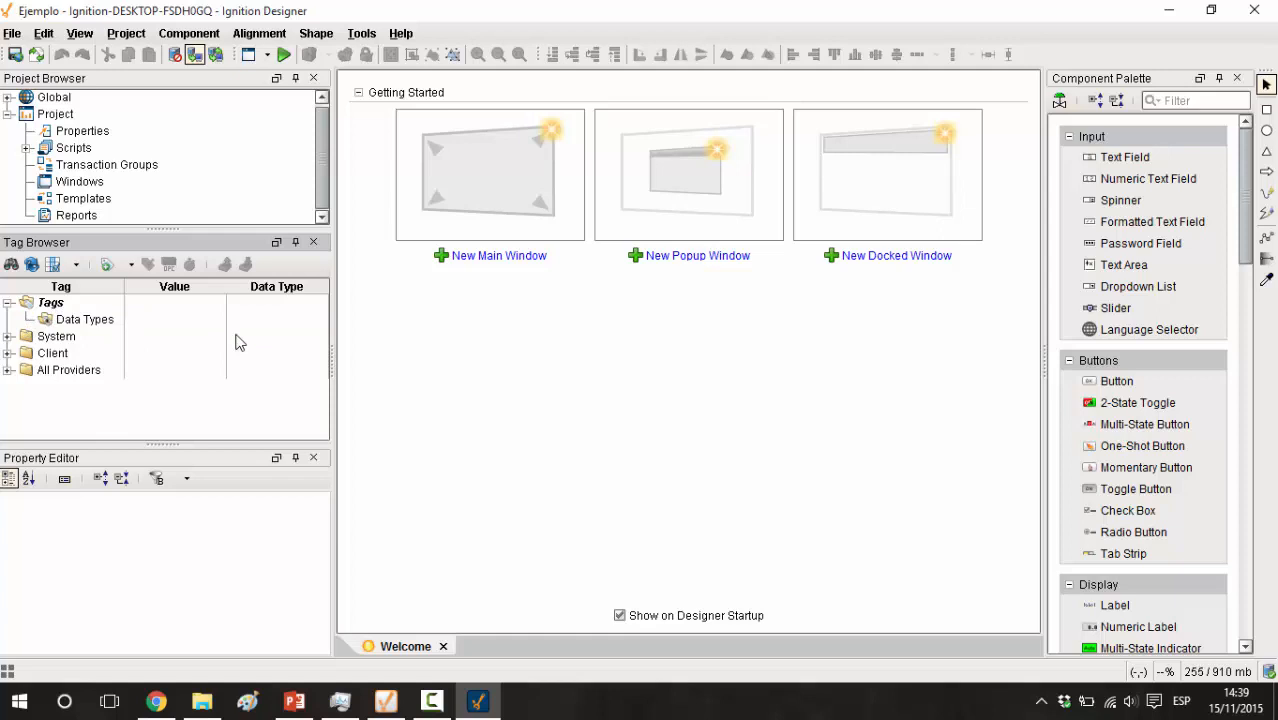
Create a new main window and try to name it "Menú"
{"action": "left_click", "coordinate": [465, 197]}
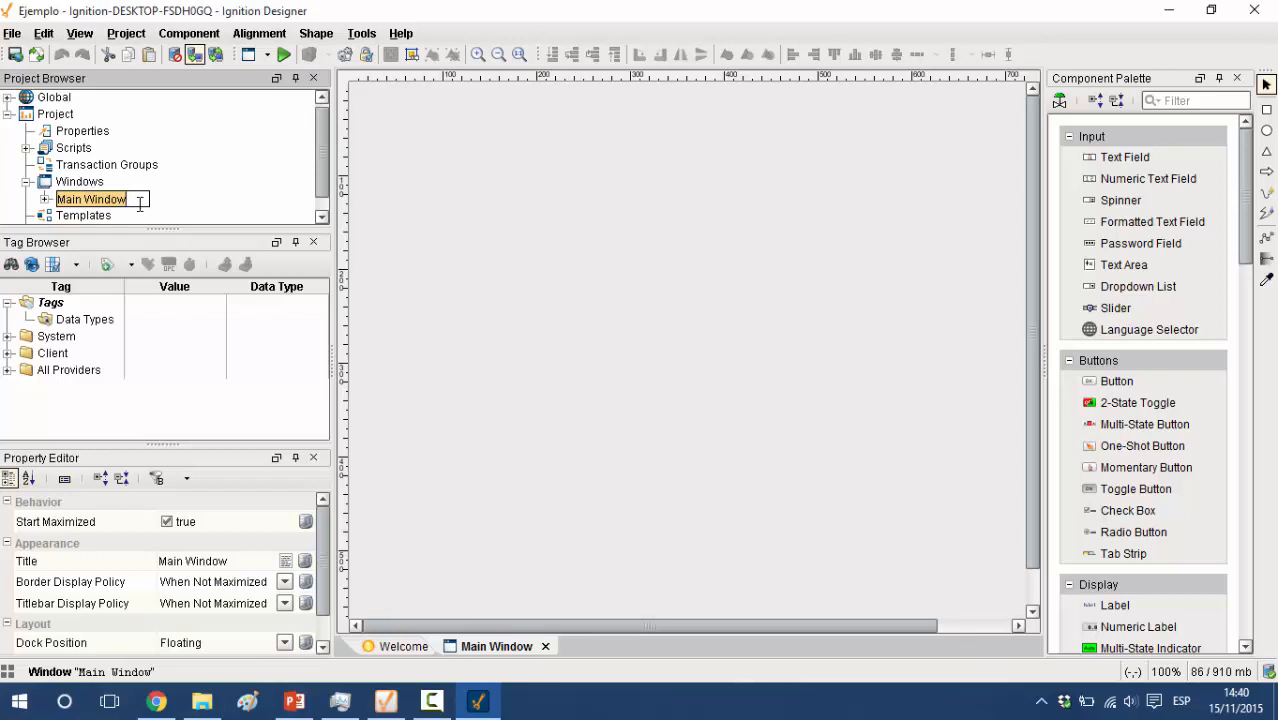
{"action": "type", "text": "Menú"}
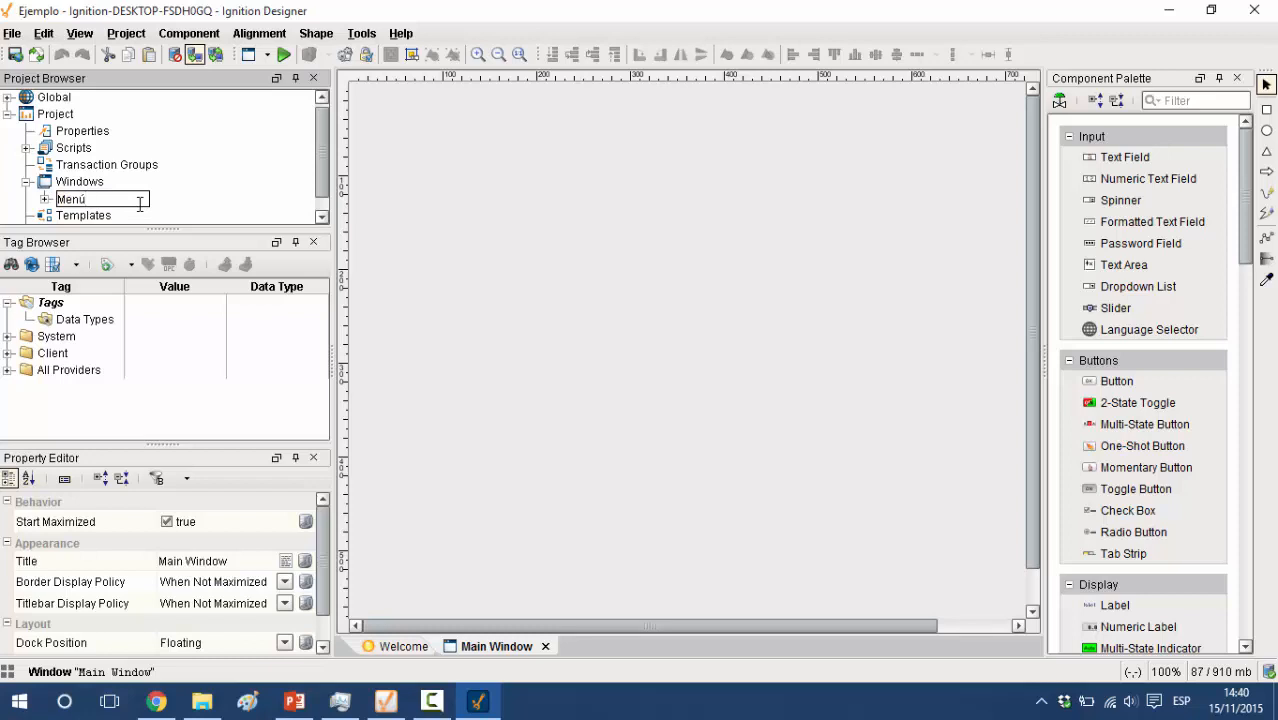
{"action": "key", "text": "Return"}
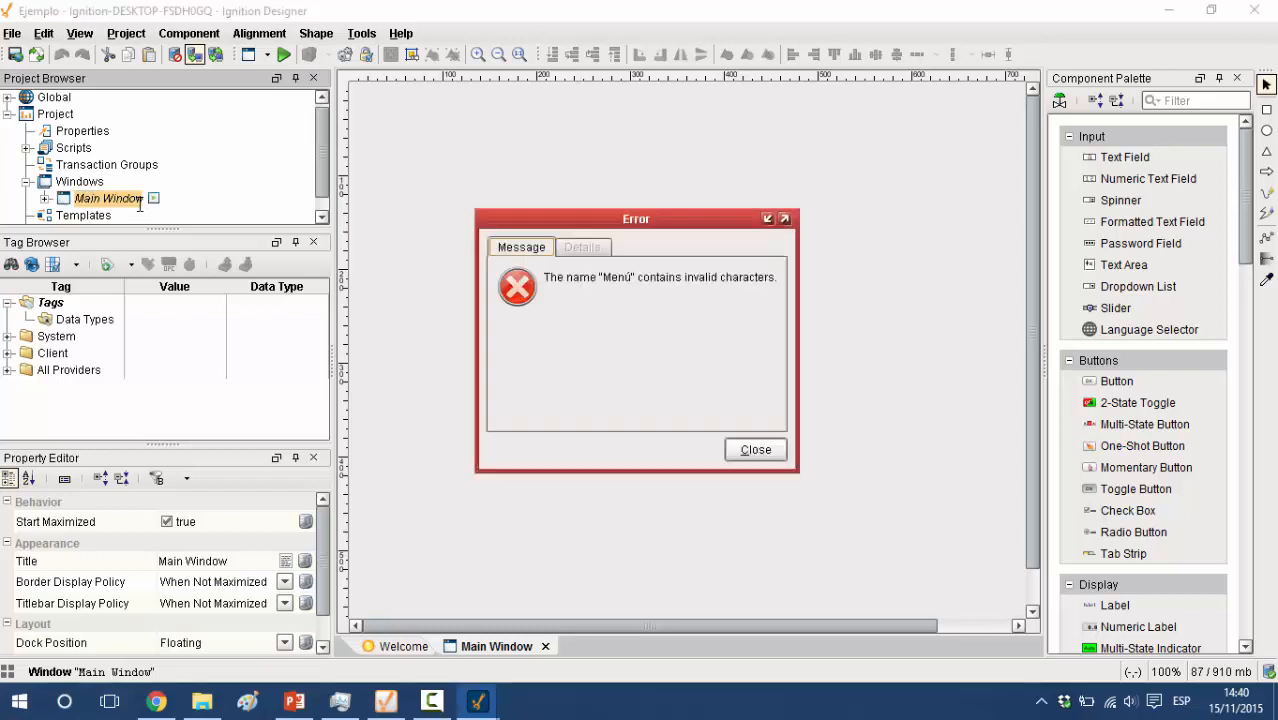
{"action": "left_click", "coordinate": [750, 452]}
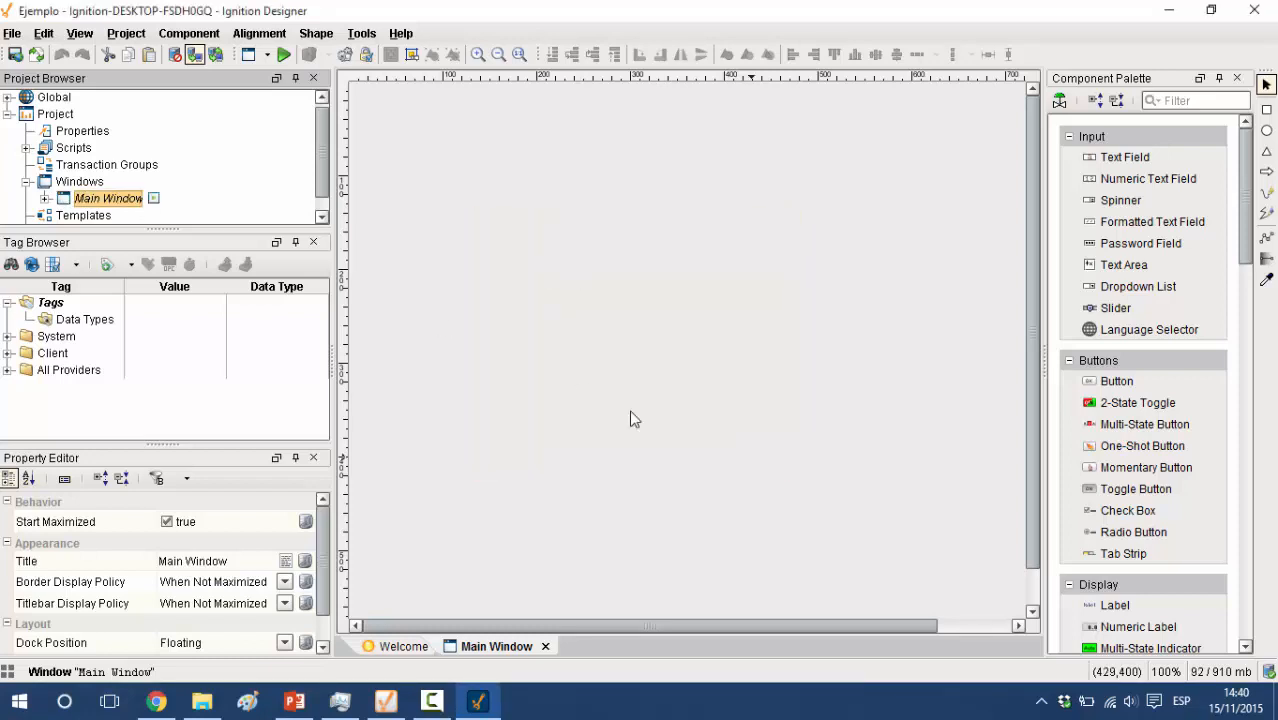
Rename the main window as "Menu", without the accent
{"action": "left_click", "coordinate": [128, 200]}
{"action": "type", "text": "M"}
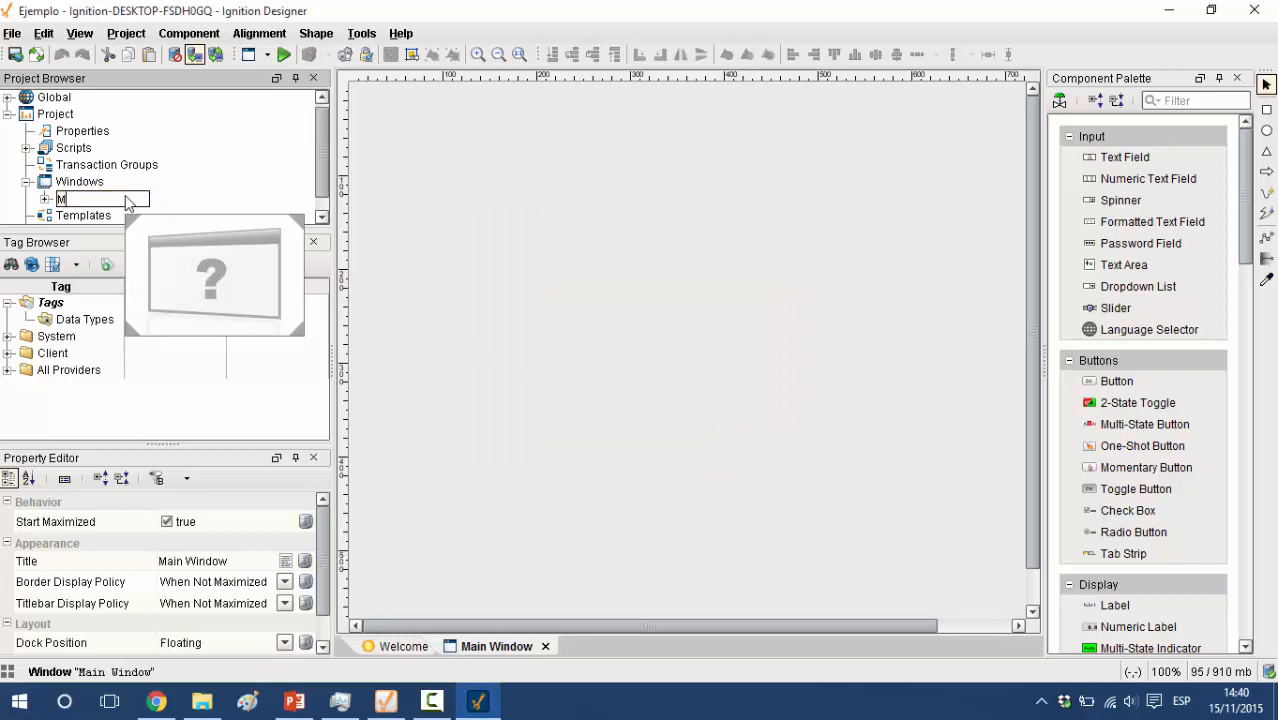
{"action": "type", "text": "anu"}
{"action": "key", "text": "Return"}
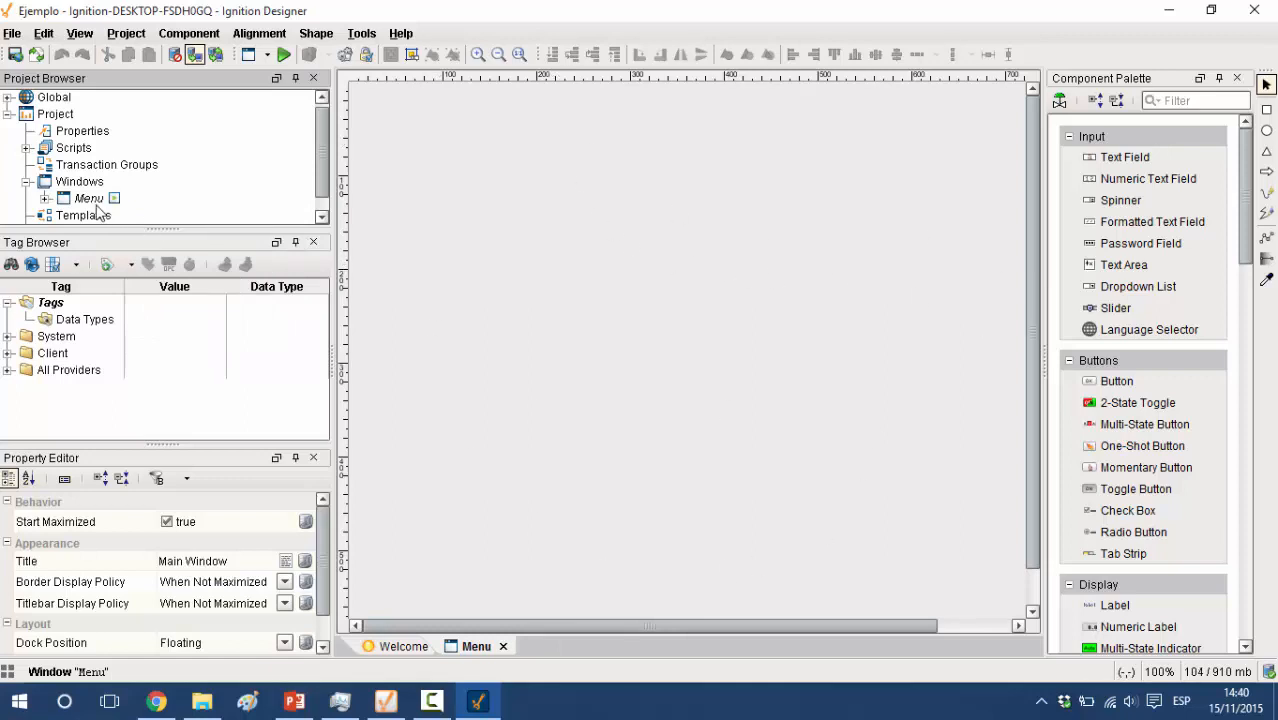
Select the Menu window's root container and place a 71 x 27 Button component in it at about (83, 84)
{"action": "double_click", "coordinate": [80, 182]}
{"action": "left_click", "coordinate": [83, 199]}
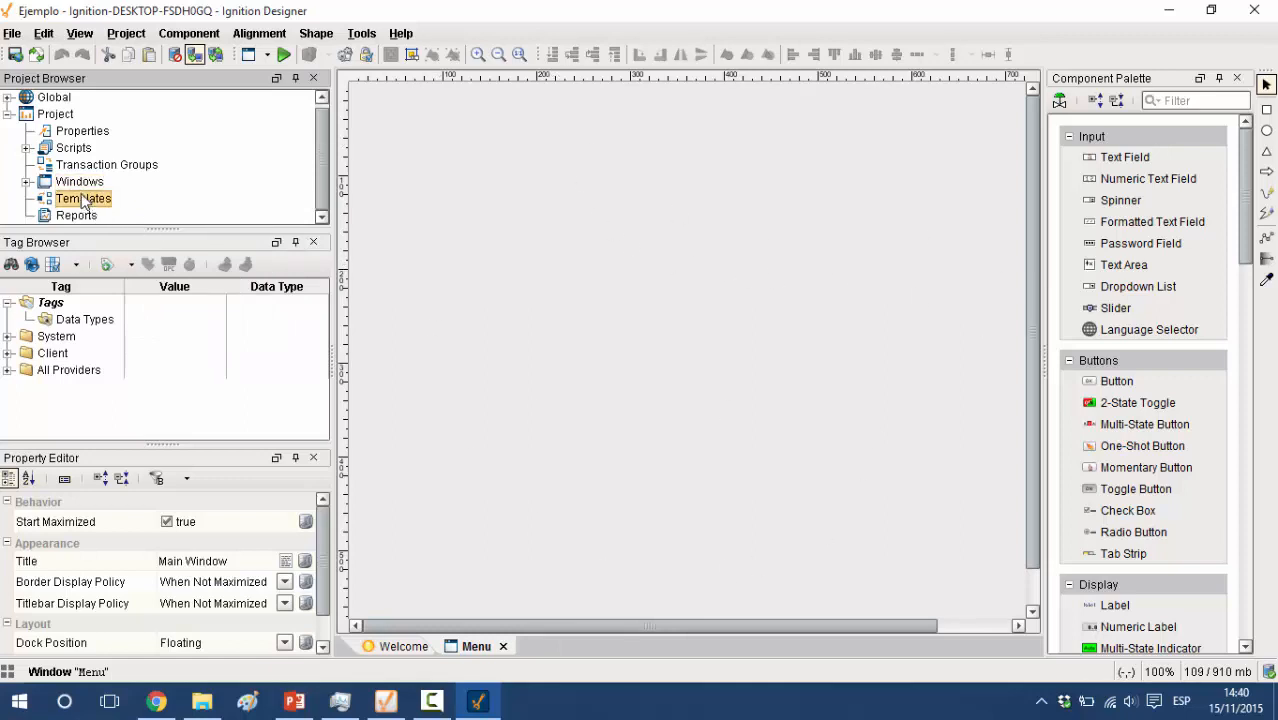
{"action": "left_click", "coordinate": [26, 182]}
{"action": "left_click", "coordinate": [77, 199]}
{"action": "double_click", "coordinate": [77, 199]}
{"action": "left_click", "coordinate": [623, 228]}
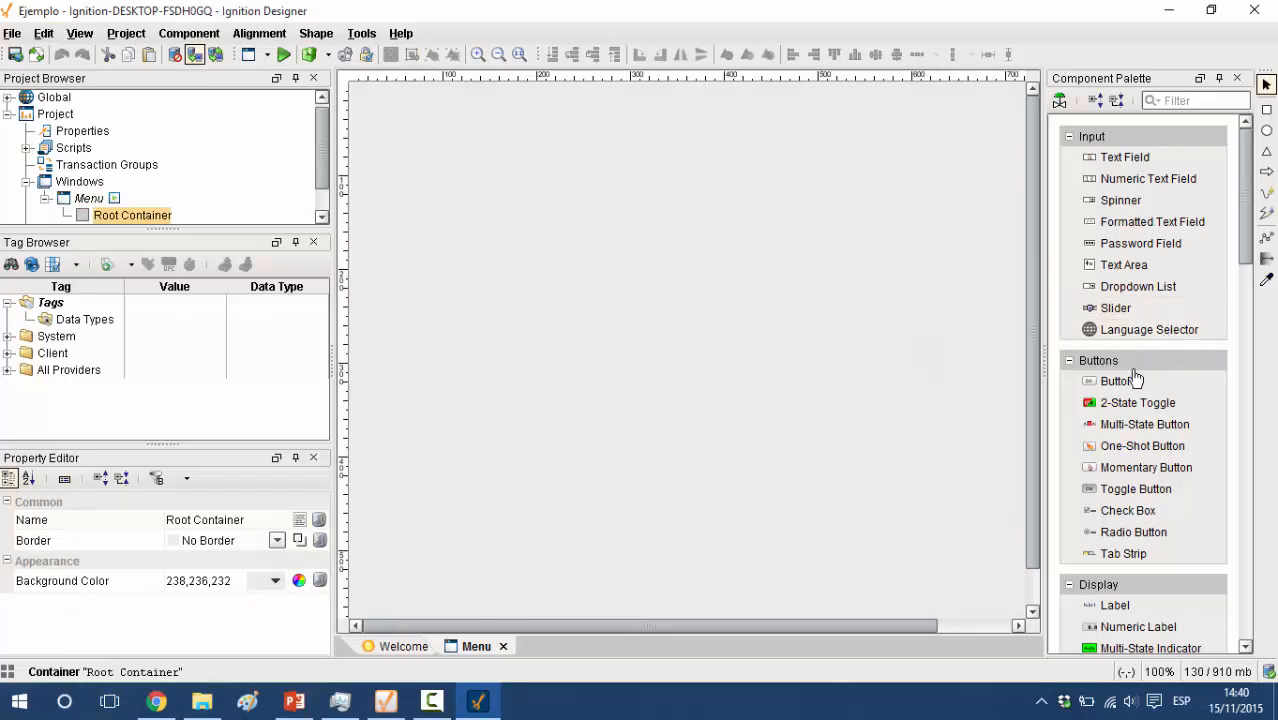
{"action": "left_click_drag", "start_coordinate": [1117, 385], "coordinate": [430, 172]}
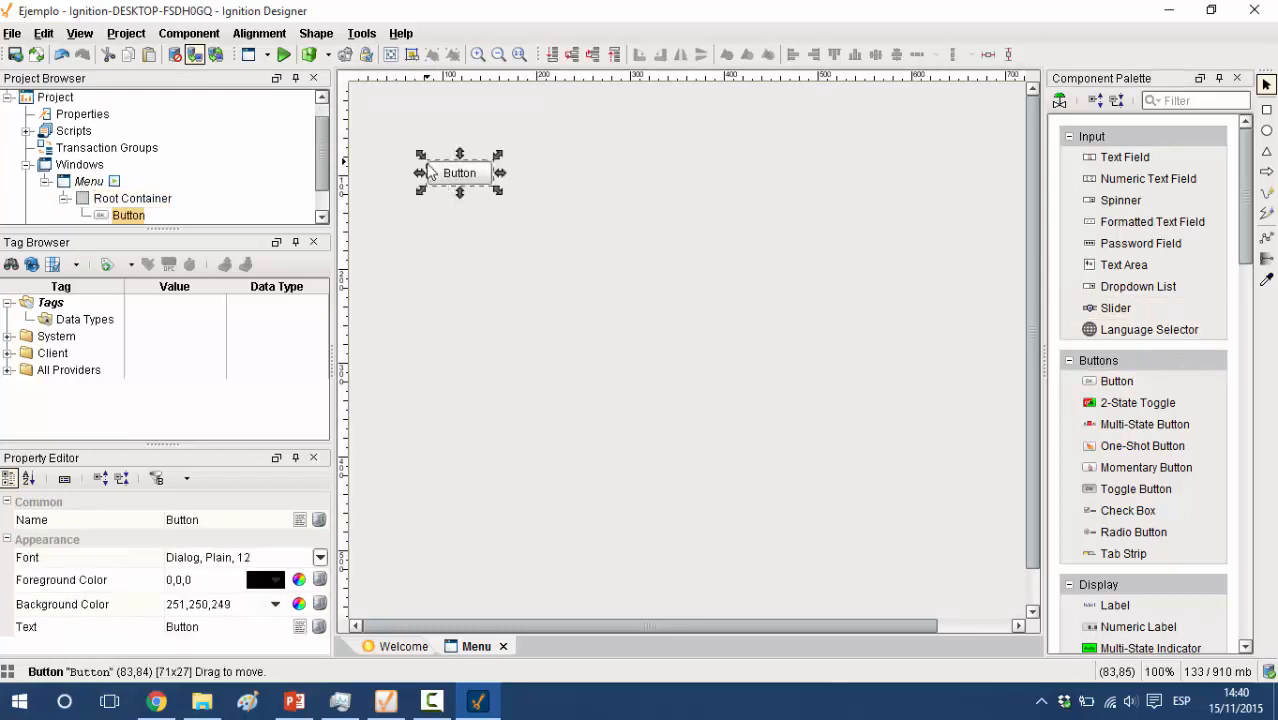
Look through the component palette's categories, from buttons and displays to charts, calendars, alarming, containers and reporting
{"action": "scroll", "coordinate": [1145, 405], "scroll_direction": "down", "scroll_amount": 1}
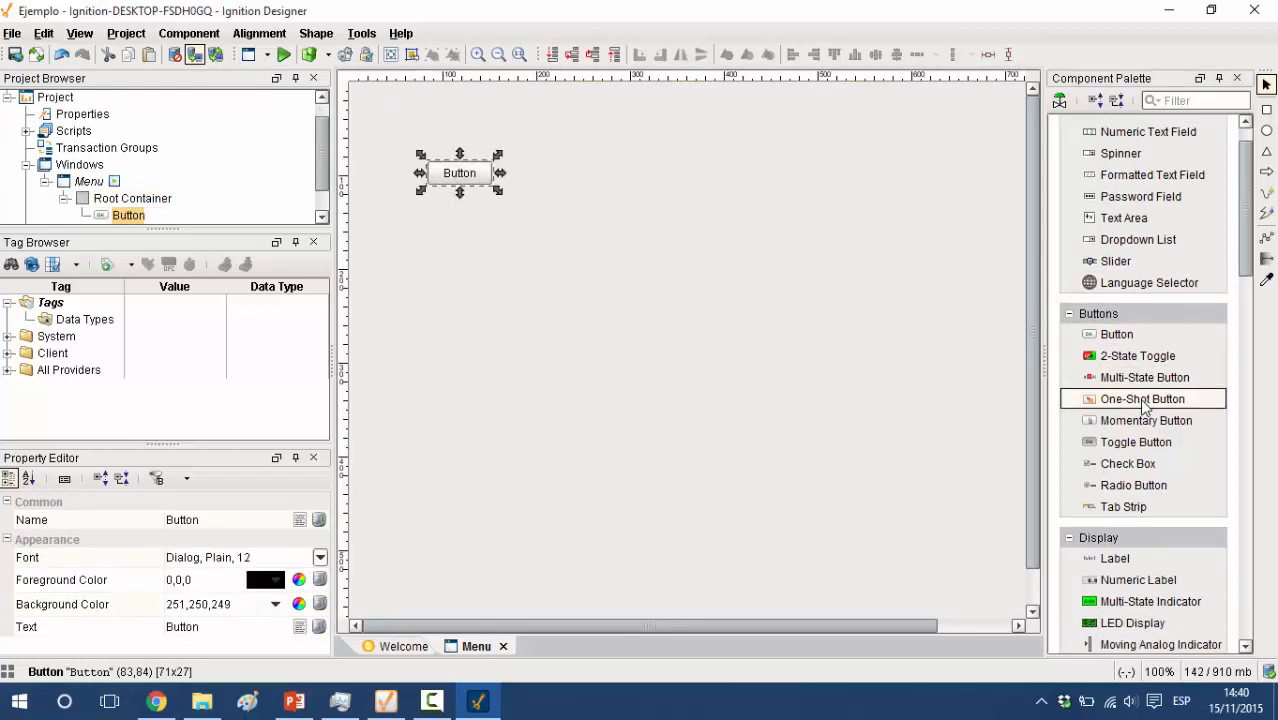
{"action": "scroll", "coordinate": [1145, 408], "scroll_direction": "down", "scroll_amount": 10}
{"action": "scroll", "coordinate": [1145, 408], "scroll_direction": "down", "scroll_amount": 2}
{"action": "scroll", "coordinate": [1145, 405], "scroll_direction": "down", "scroll_amount": 6}
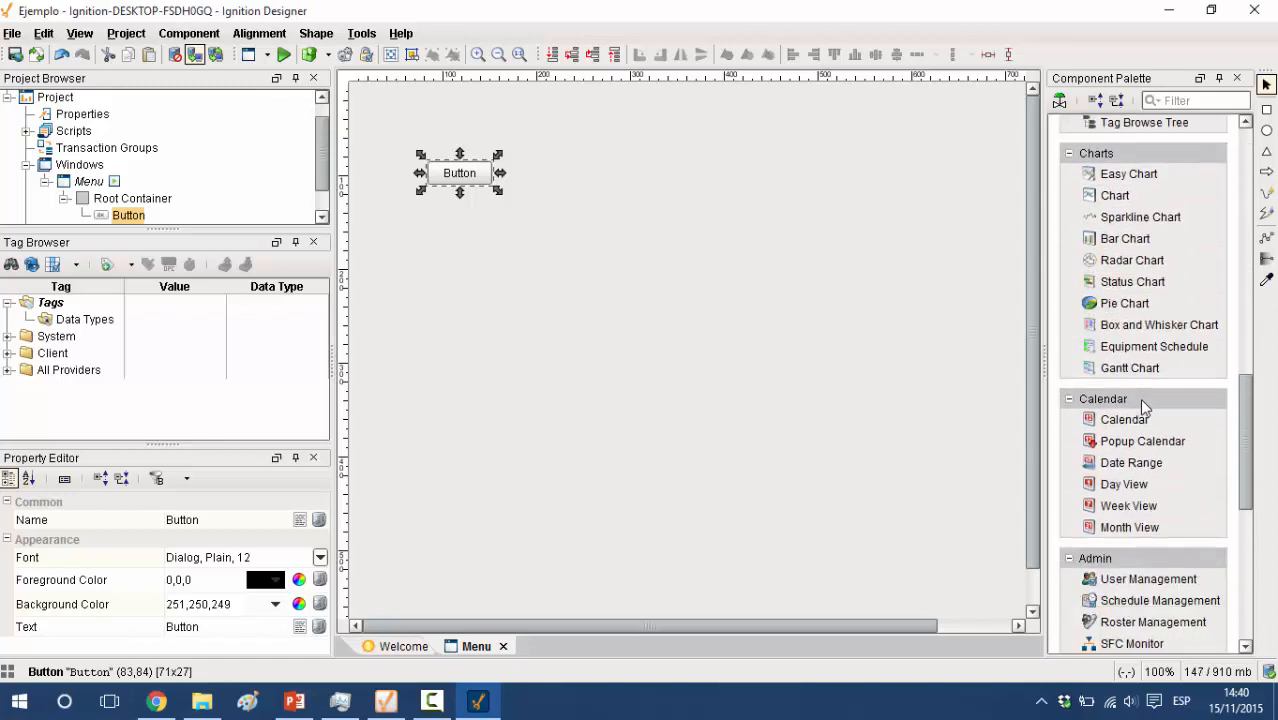
{"action": "scroll", "coordinate": [1145, 405], "scroll_direction": "up", "scroll_amount": 2}
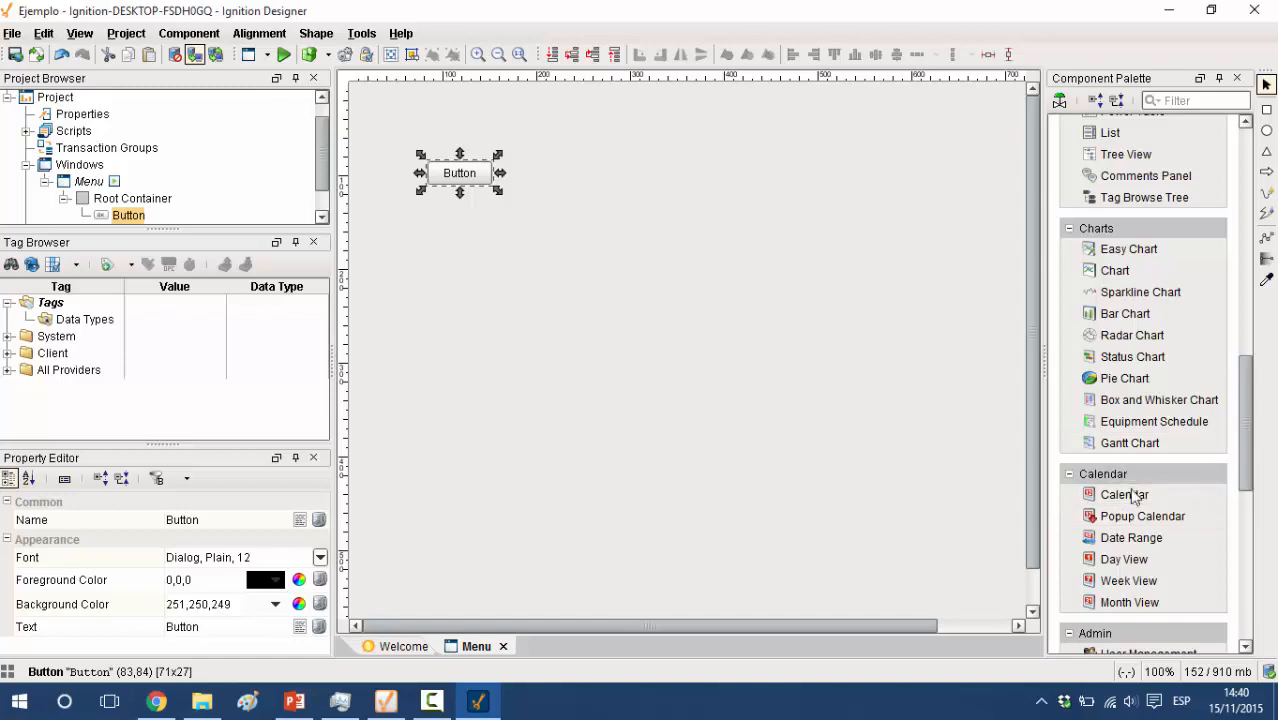
{"action": "scroll", "coordinate": [1135, 497], "scroll_direction": "down", "scroll_amount": 3}
{"action": "scroll", "coordinate": [1135, 500], "scroll_direction": "down", "scroll_amount": 3}
{"action": "scroll", "coordinate": [1135, 500], "scroll_direction": "up", "scroll_amount": 8}
{"action": "scroll", "coordinate": [1135, 500], "scroll_direction": "up", "scroll_amount": 14}
{"action": "scroll", "coordinate": [1135, 503], "scroll_direction": "down", "scroll_amount": 20}
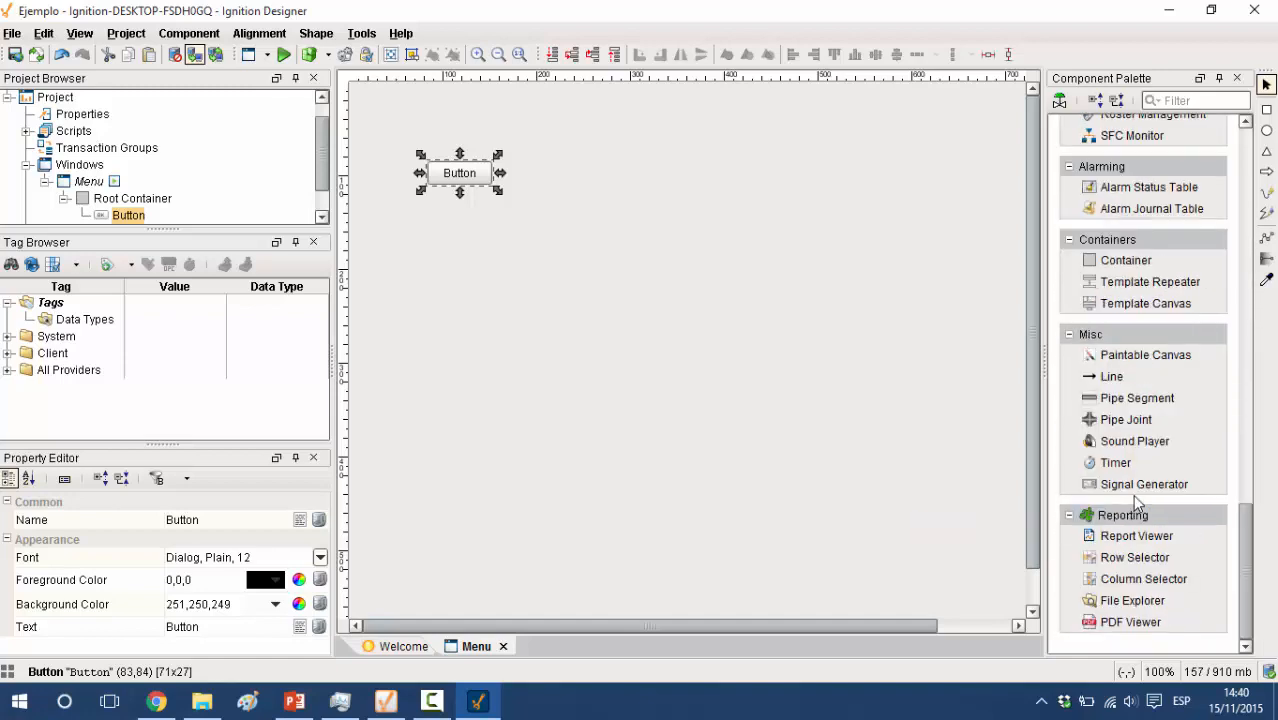
{"action": "scroll", "coordinate": [1100, 358], "scroll_direction": "up", "scroll_amount": 1}
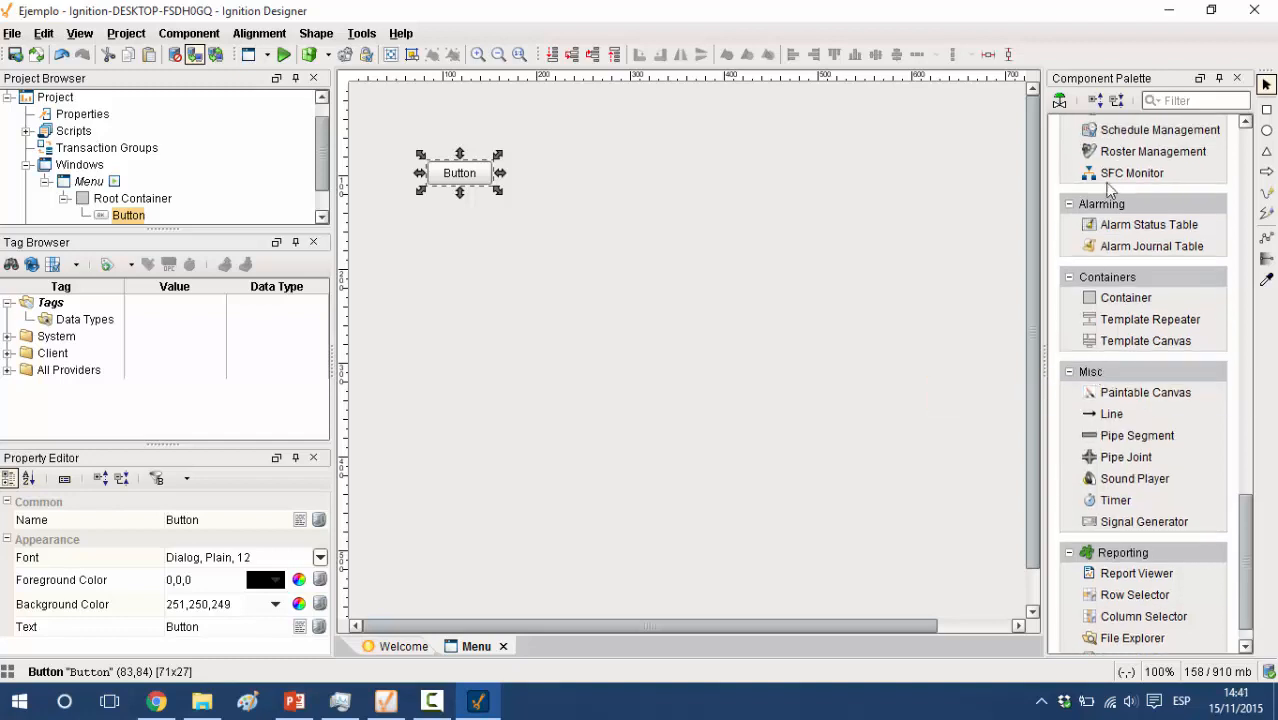
Place an 85 x 38 Alarm Status Table below the button in the Menu window, at about (122, 250)
{"action": "left_click", "coordinate": [1161, 226]}
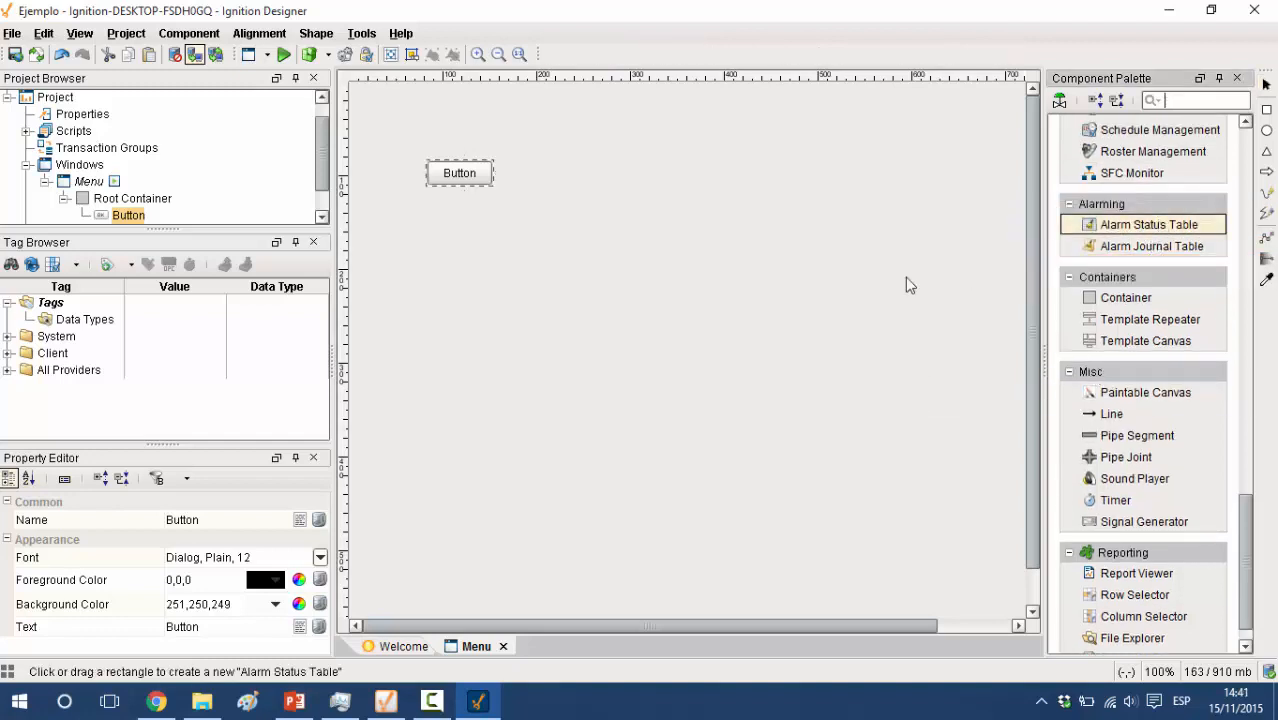
{"action": "left_click", "coordinate": [471, 334]}
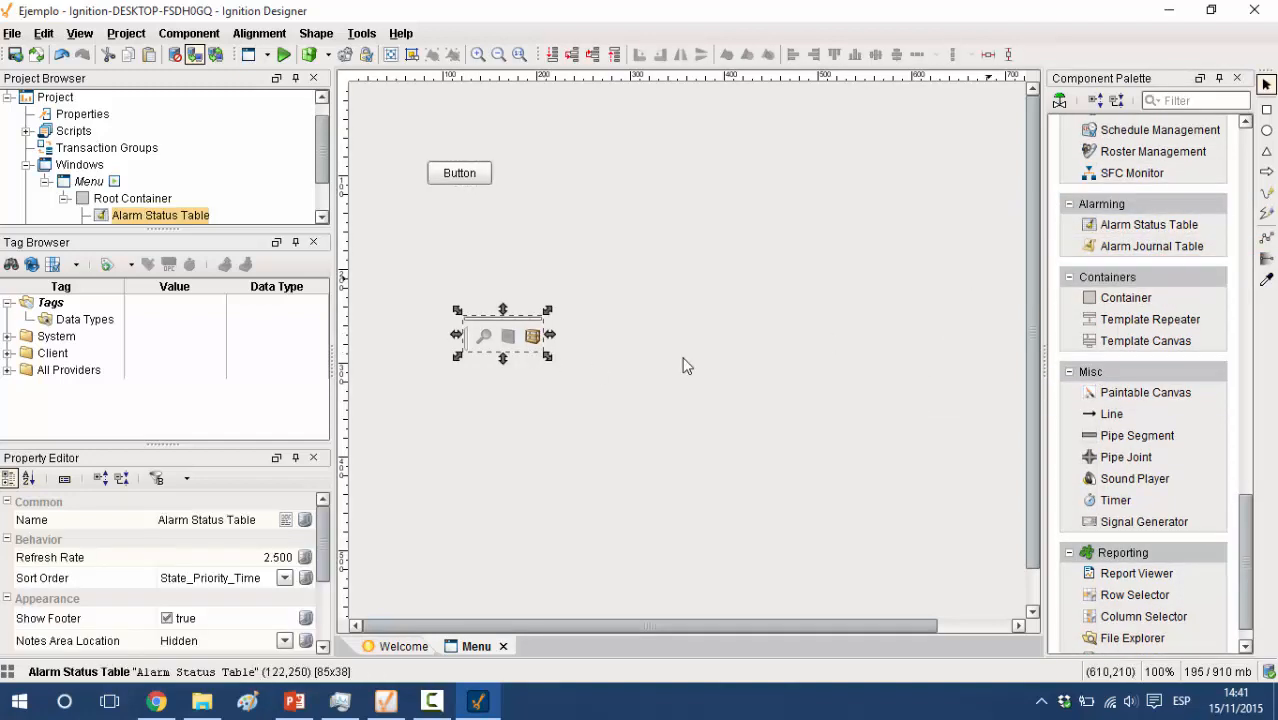
Enlarge the Alarm Status Table to 466 x 258 and place a 138 x 163 Cylindrical Tank above it at about (276, 41)
{"action": "left_click_drag", "start_coordinate": [547, 356], "coordinate": [905, 562]}
{"action": "left_click_drag", "start_coordinate": [1246, 575], "coordinate": [1248, 275]}
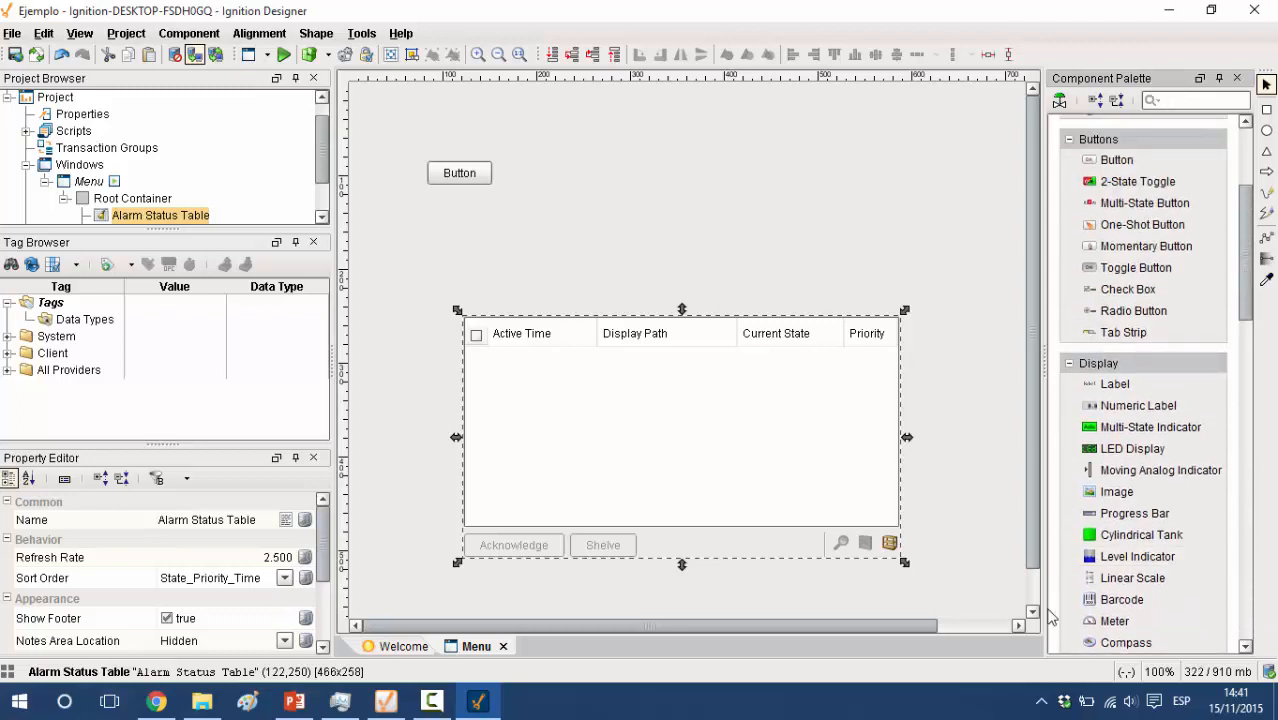
{"action": "left_click_drag", "start_coordinate": [1110, 543], "coordinate": [672, 180]}
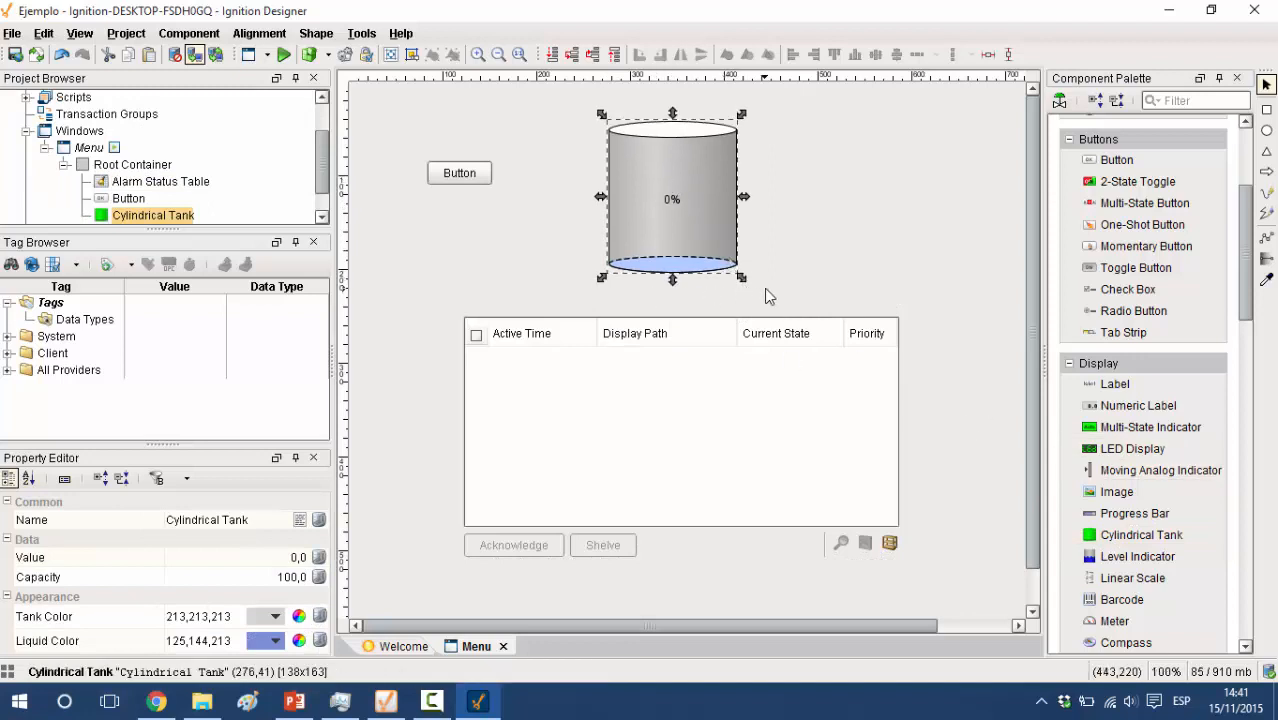
Add an LED Display to the right of the tank and a Slider below the button in the Menu window
{"action": "left_click", "coordinate": [1133, 448]}
{"action": "left_click_drag", "start_coordinate": [793, 146], "coordinate": [956, 252]}
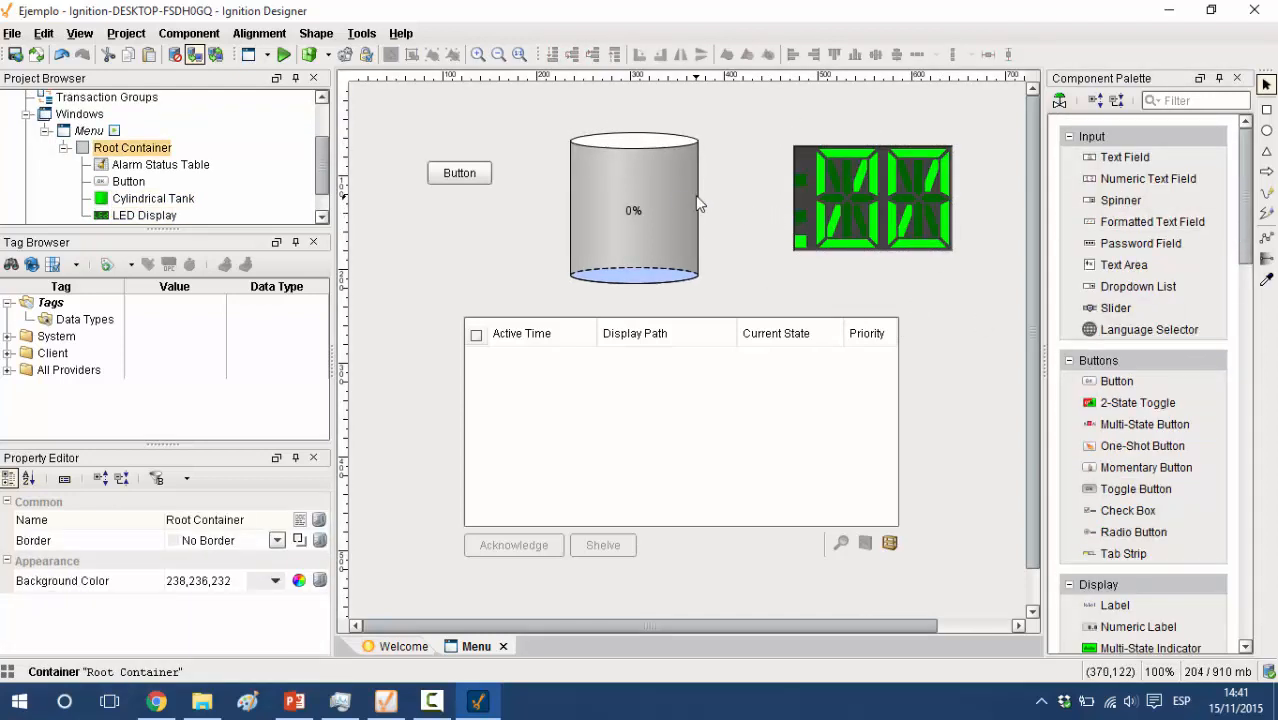
{"action": "left_click", "coordinate": [1118, 308]}
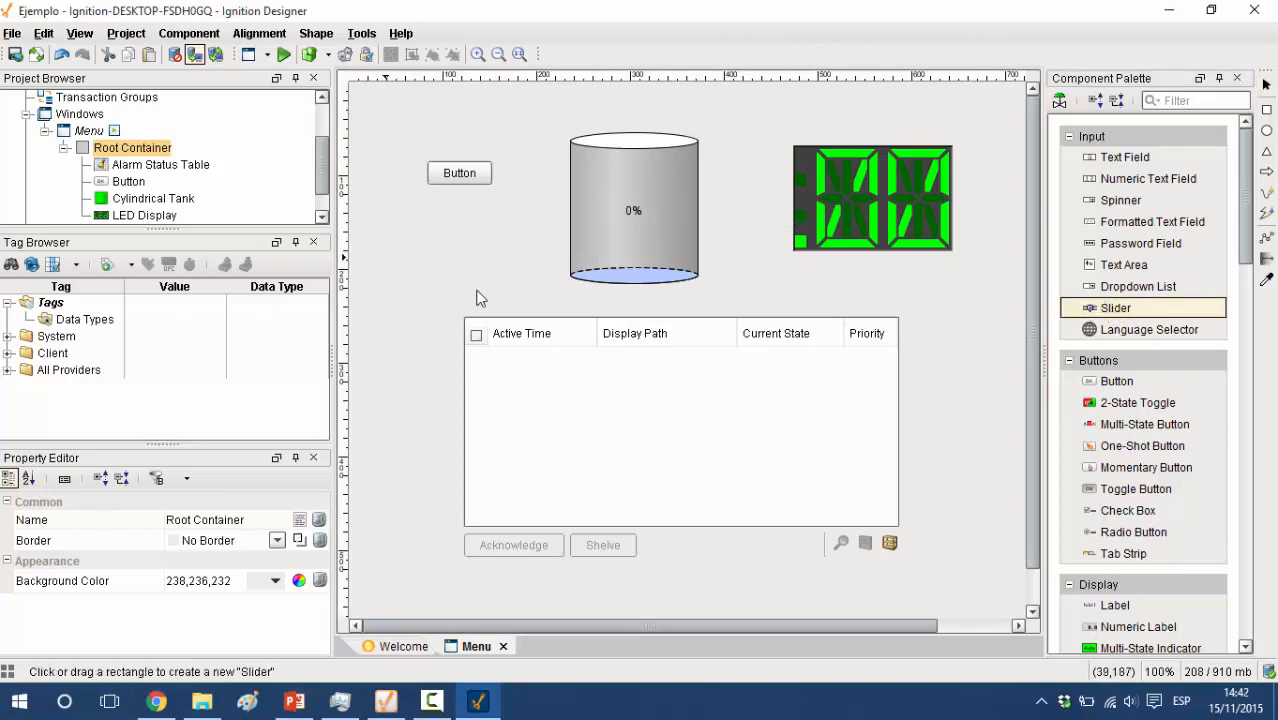
{"action": "left_click", "coordinate": [383, 257]}
{"action": "left_click_drag", "start_coordinate": [490, 297], "coordinate": [484, 280]}
{"action": "left_click", "coordinate": [698, 298]}
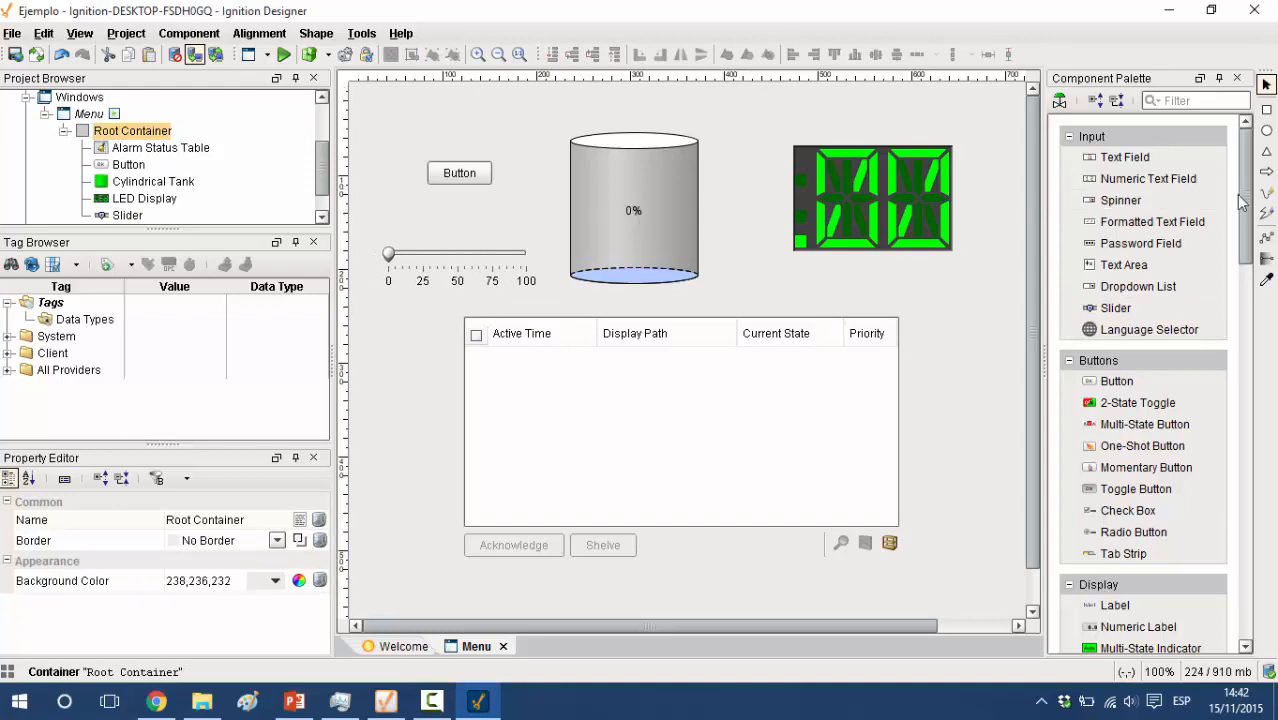
Inspect the Data Types tag folder and the properties of the button, tank and Alarm Status Table in the Menu window
{"action": "left_click", "coordinate": [82, 319]}
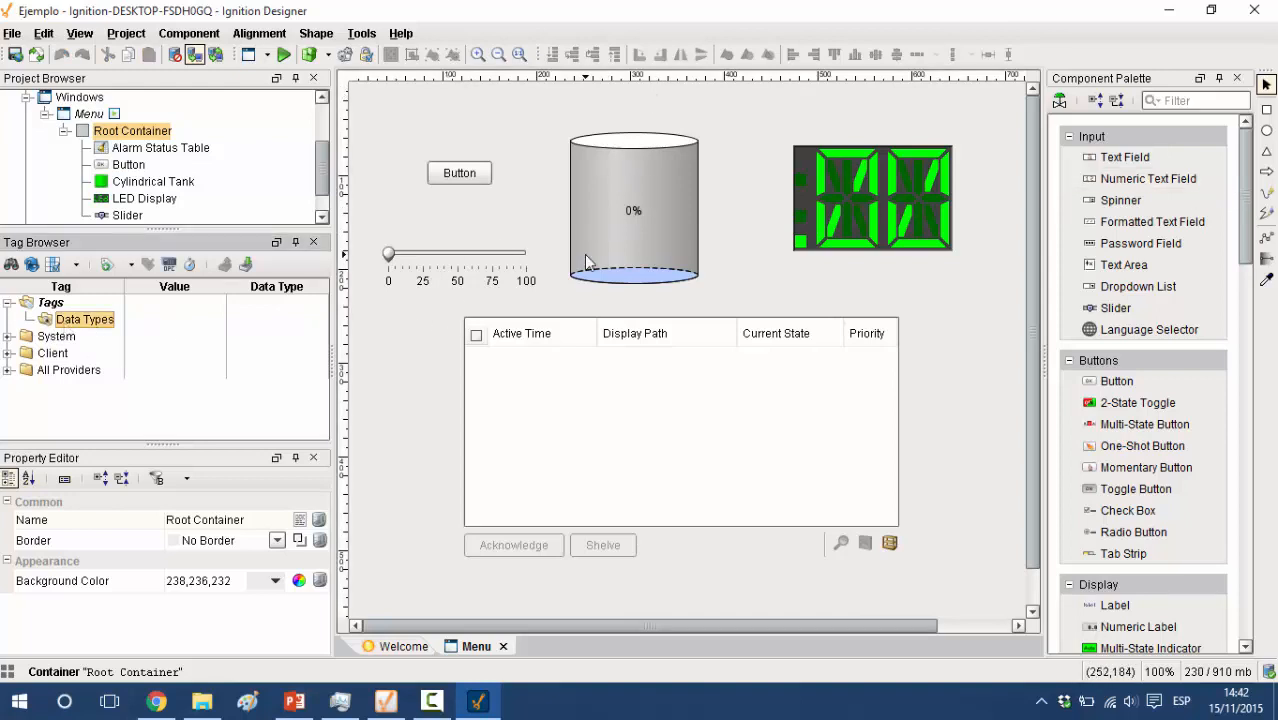
{"action": "left_click", "coordinate": [585, 160]}
{"action": "left_click", "coordinate": [447, 176]}
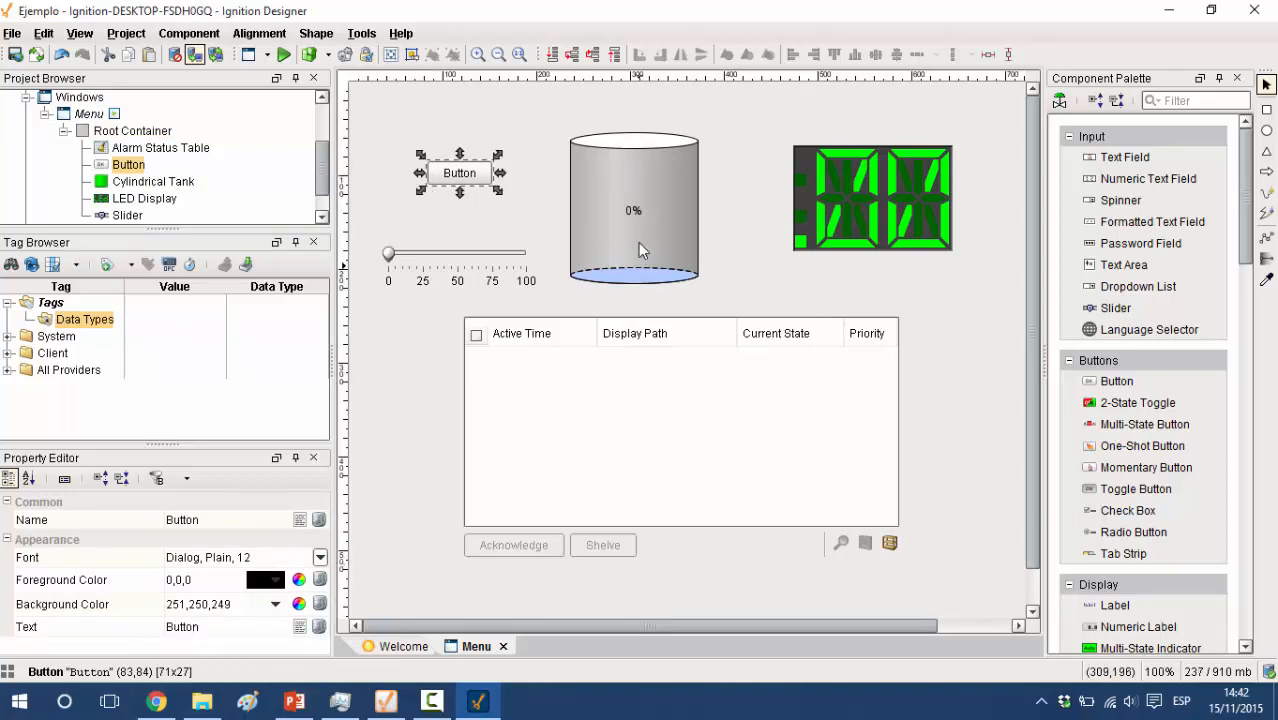
{"action": "left_click", "coordinate": [639, 228]}
{"action": "right_click", "coordinate": [639, 228]}
{"action": "left_click", "coordinate": [745, 335]}
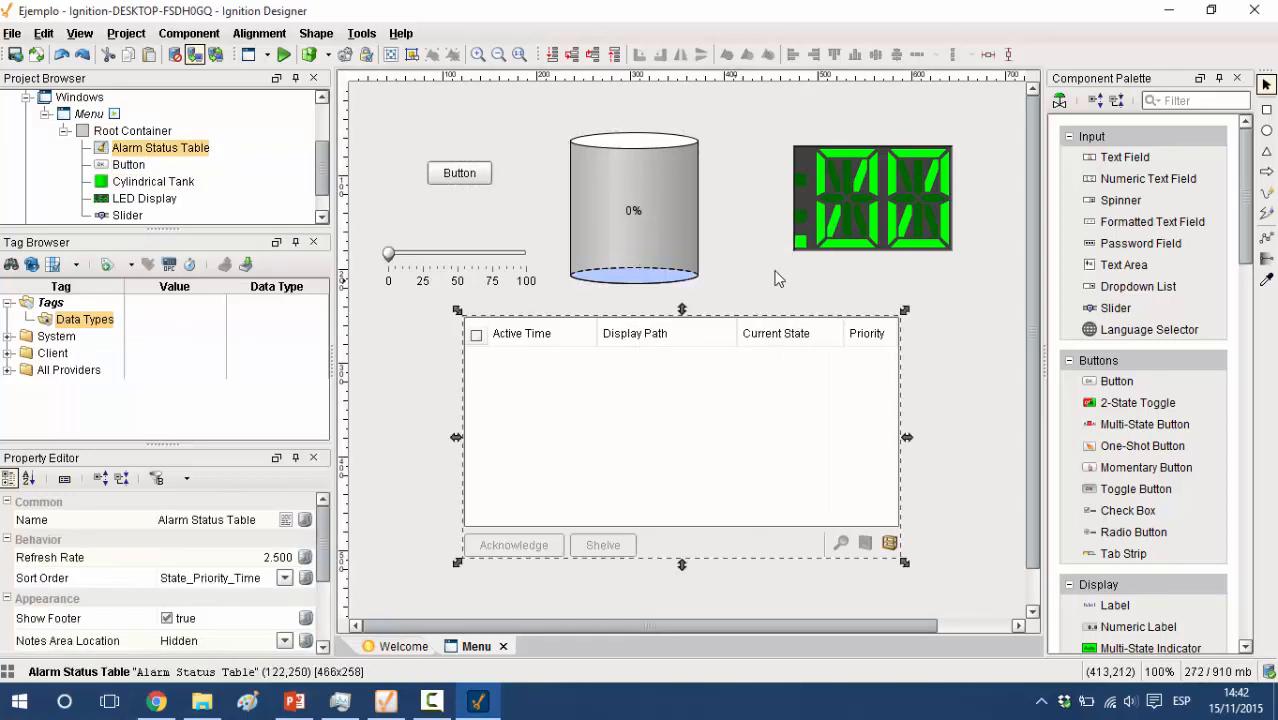
{"action": "left_click", "coordinate": [780, 270]}
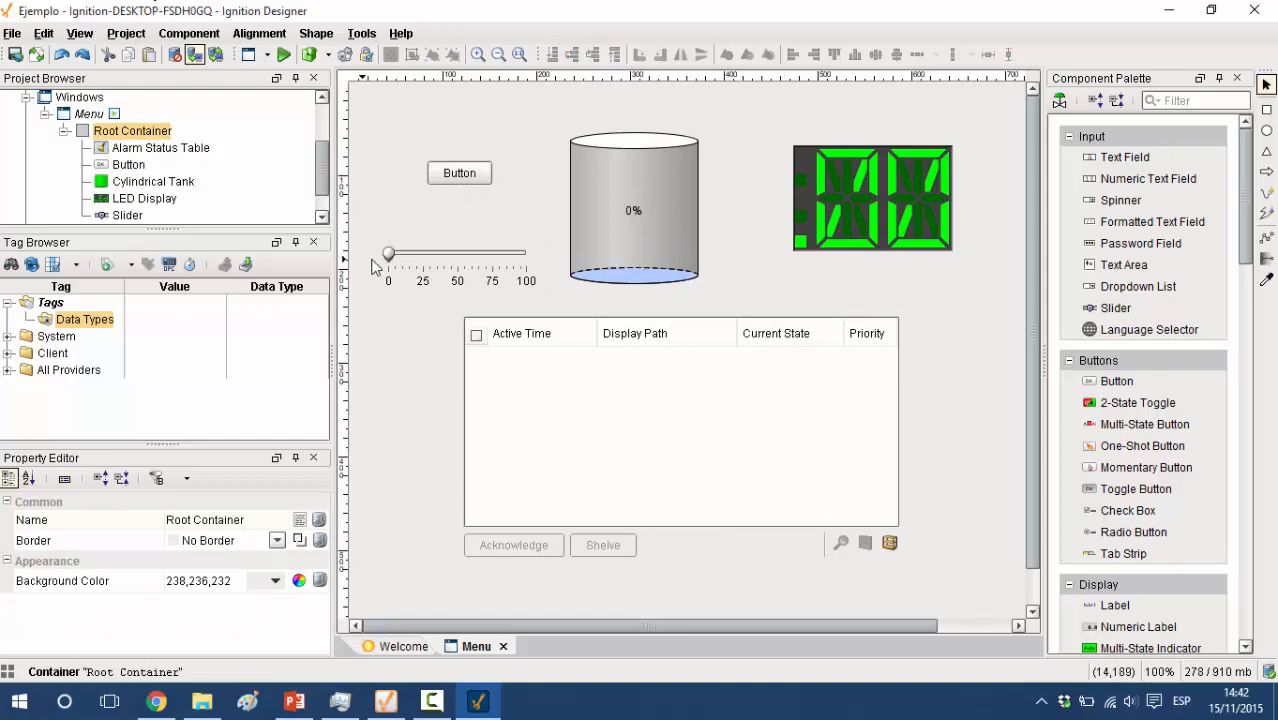
Look inside the System tag folder and view the settings for a new data type under Data Types without creating one
{"action": "left_click", "coordinate": [9, 338]}
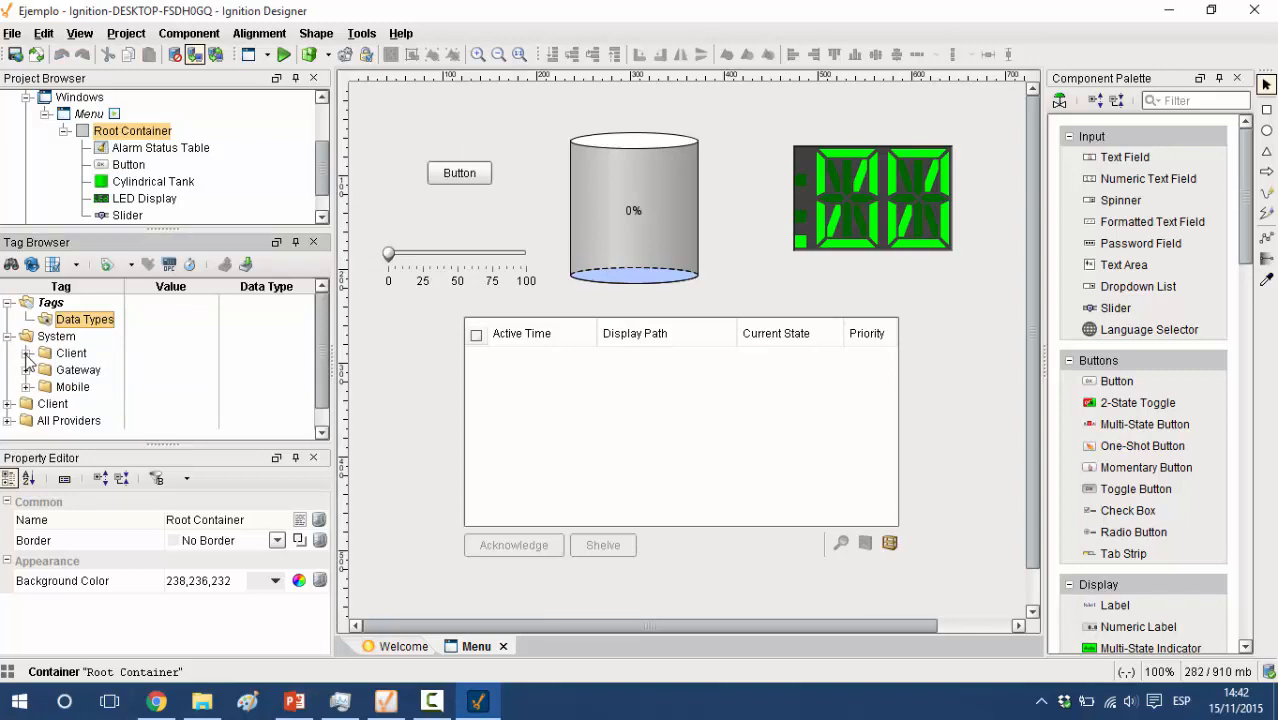
{"action": "left_click", "coordinate": [9, 338]}
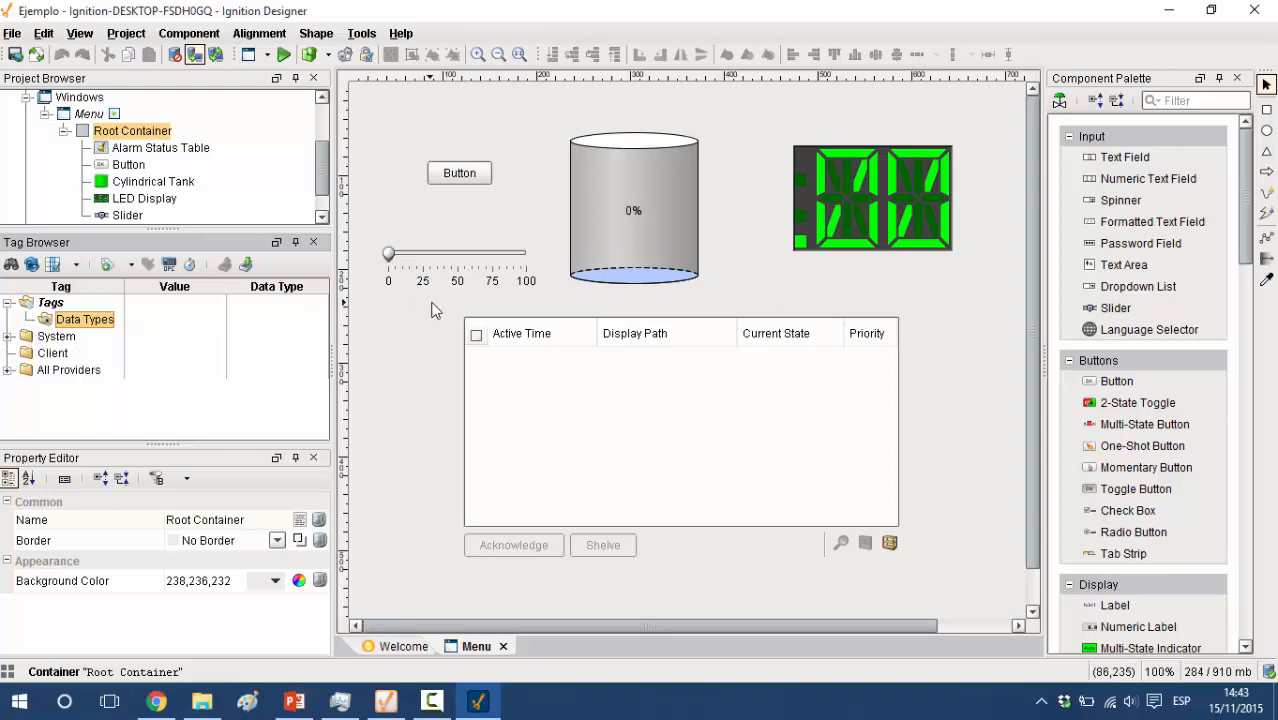
{"action": "right_click", "coordinate": [63, 329]}
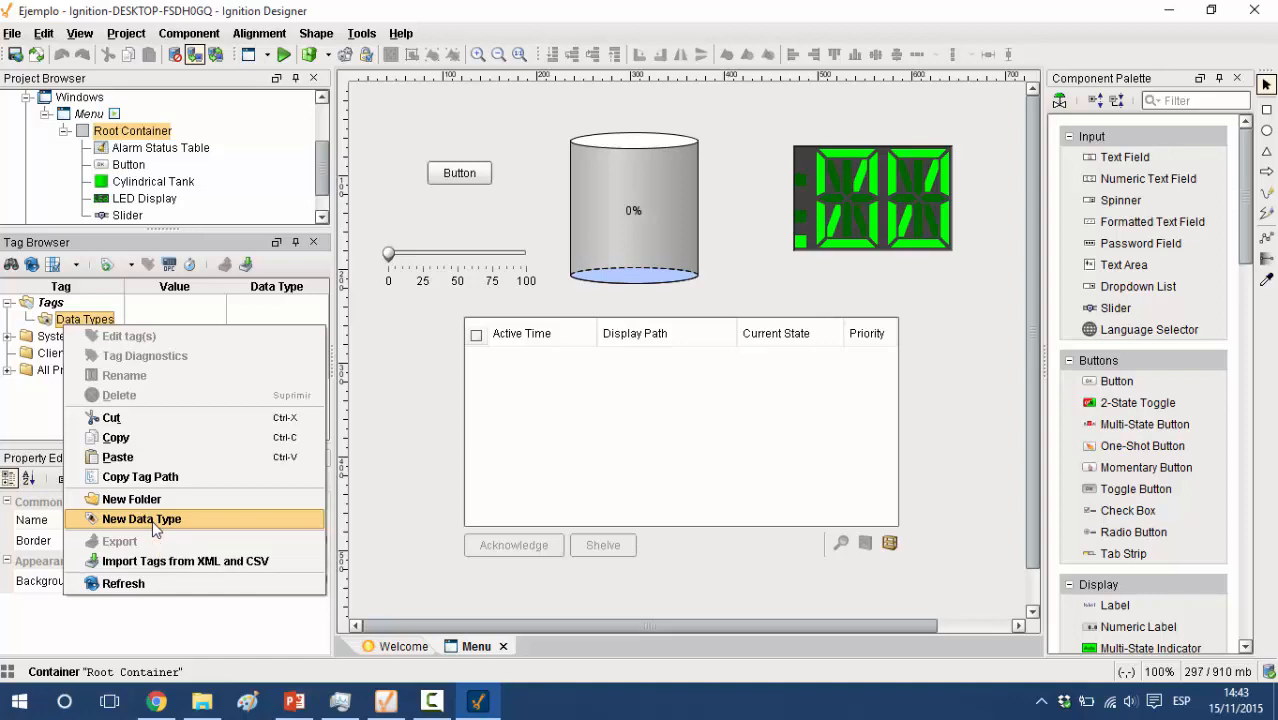
{"action": "left_click", "coordinate": [154, 524]}
{"action": "left_click_drag", "start_coordinate": [922, 372], "coordinate": [454, 109]}
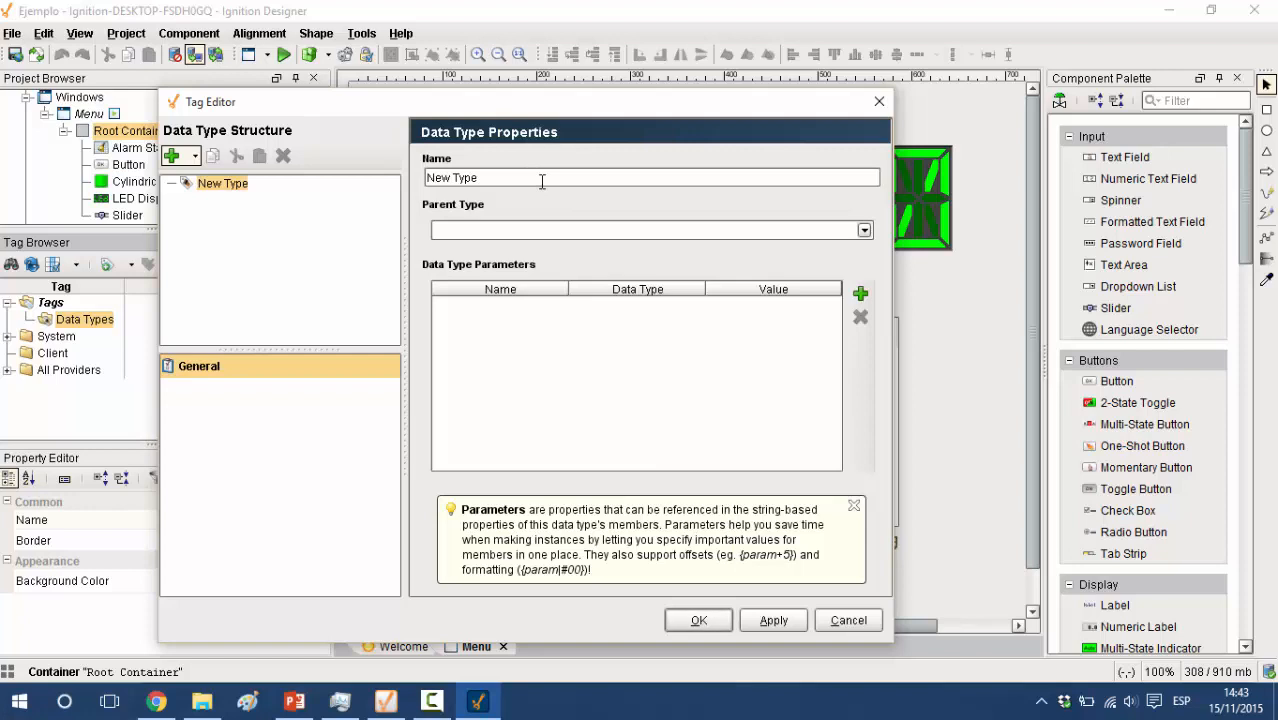
{"action": "left_click", "coordinate": [874, 623]}
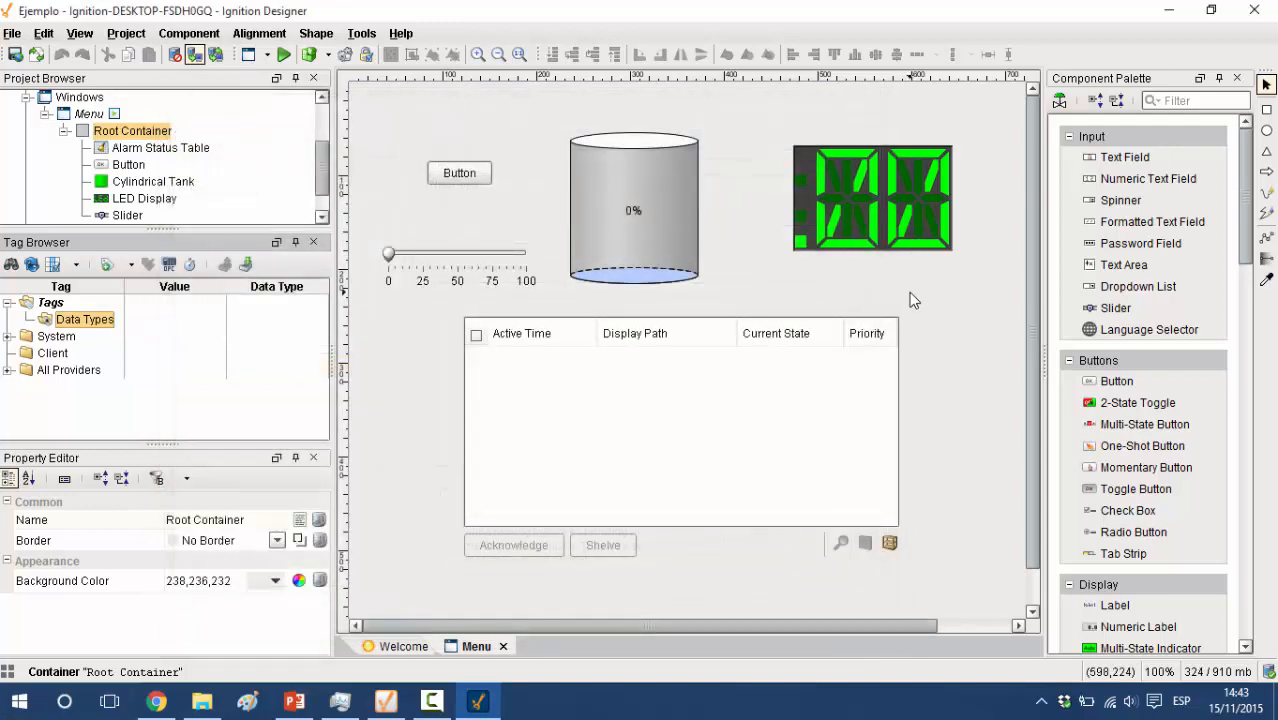
Exit the Designer without saving the changes to the Ejemplo project
{"action": "left_click", "coordinate": [1270, 12]}
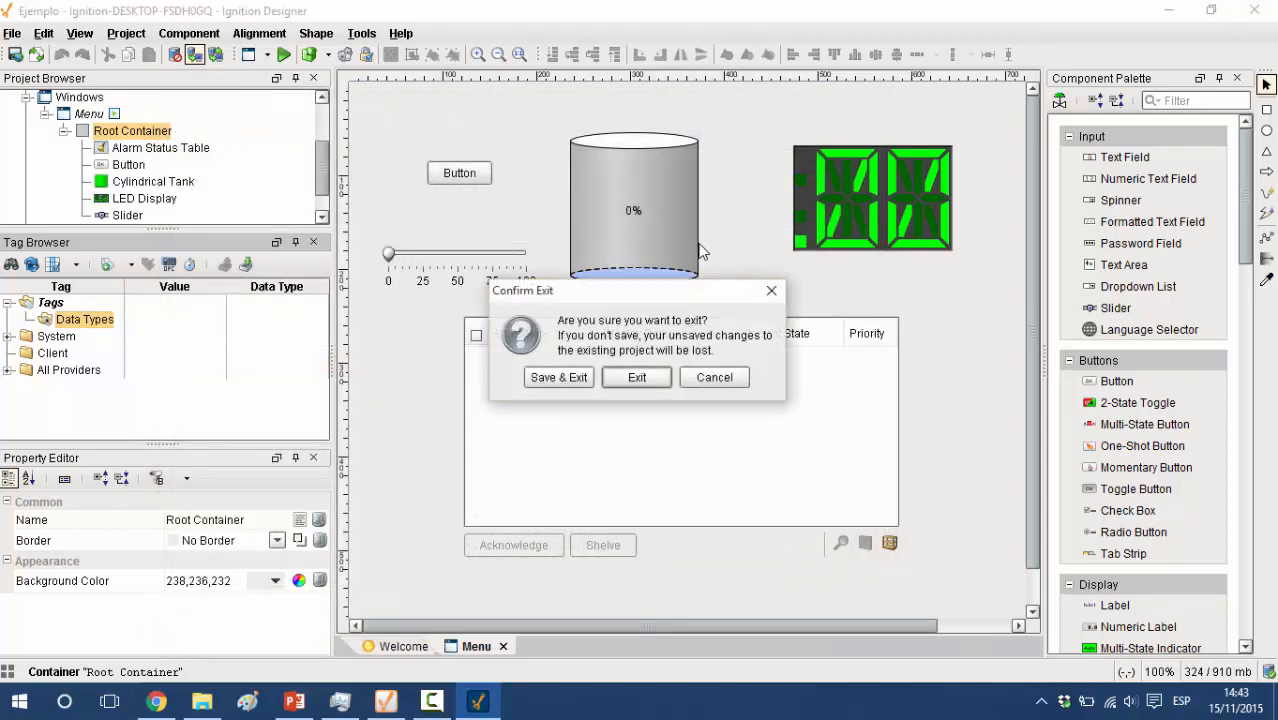
{"action": "left_click", "coordinate": [636, 378]}
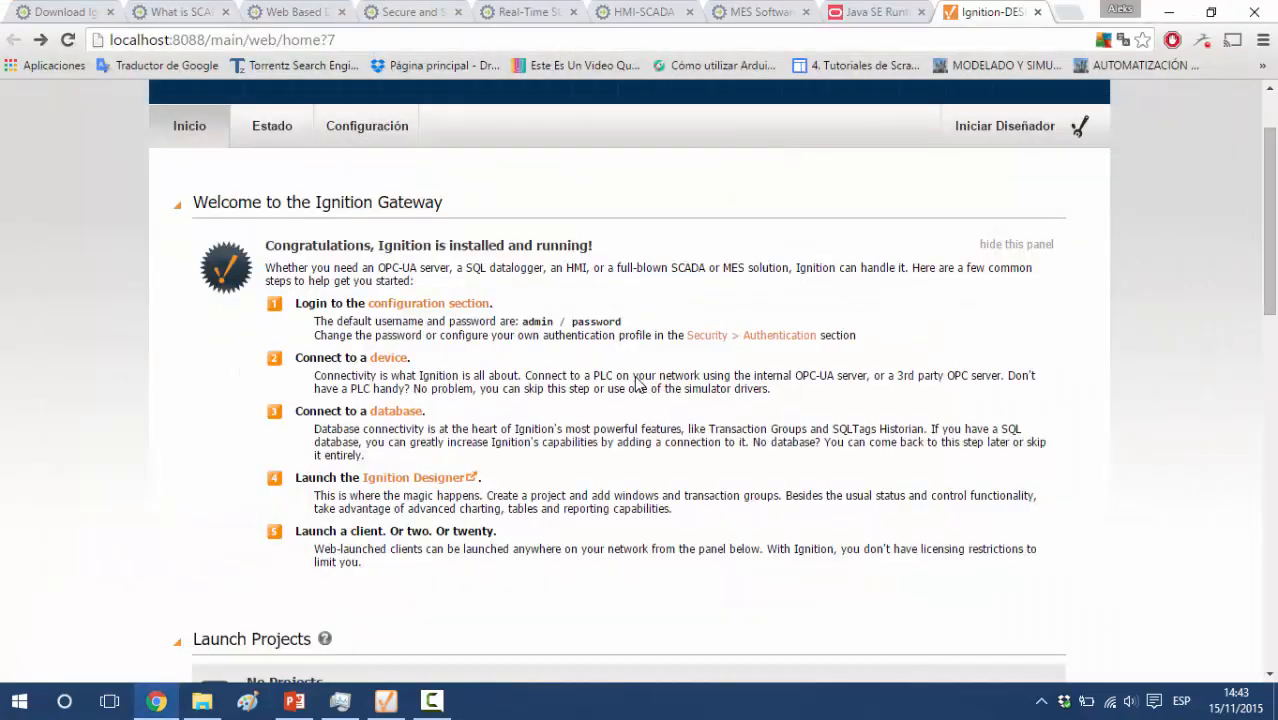
Look over the Ignition Gateway home page, from the getting-started steps to the launch sections, and view the gateway's status overview map
{"action": "scroll", "coordinate": [632, 417], "scroll_direction": "down", "scroll_amount": 2}
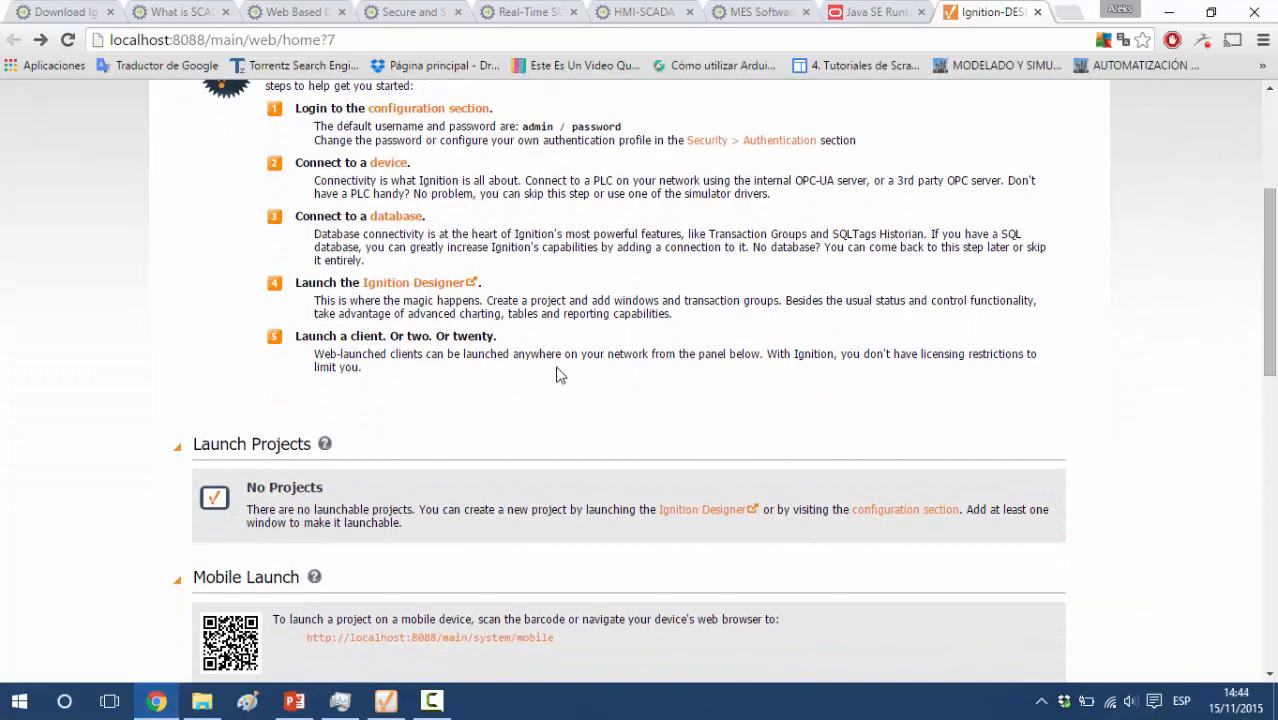
{"action": "scroll", "coordinate": [557, 375], "scroll_direction": "down", "scroll_amount": 1}
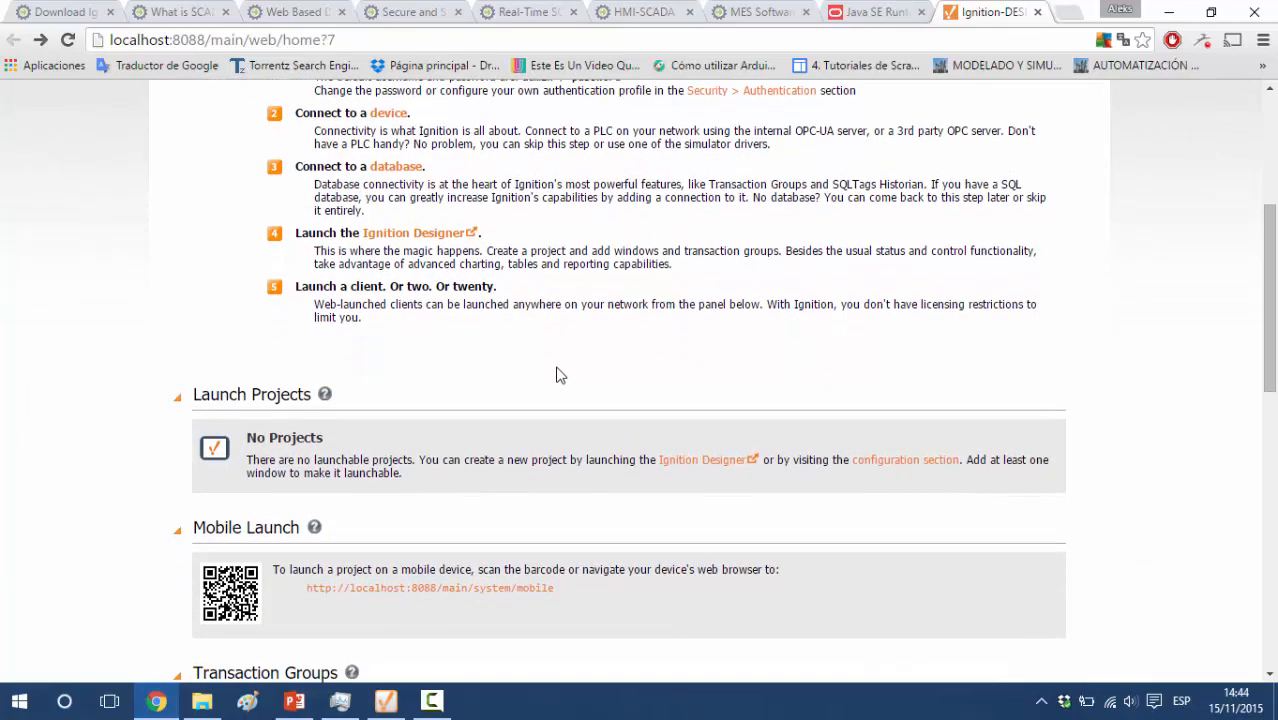
{"action": "scroll", "coordinate": [557, 372], "scroll_direction": "up", "scroll_amount": 4}
{"action": "scroll", "coordinate": [558, 368], "scroll_direction": "down", "scroll_amount": 5}
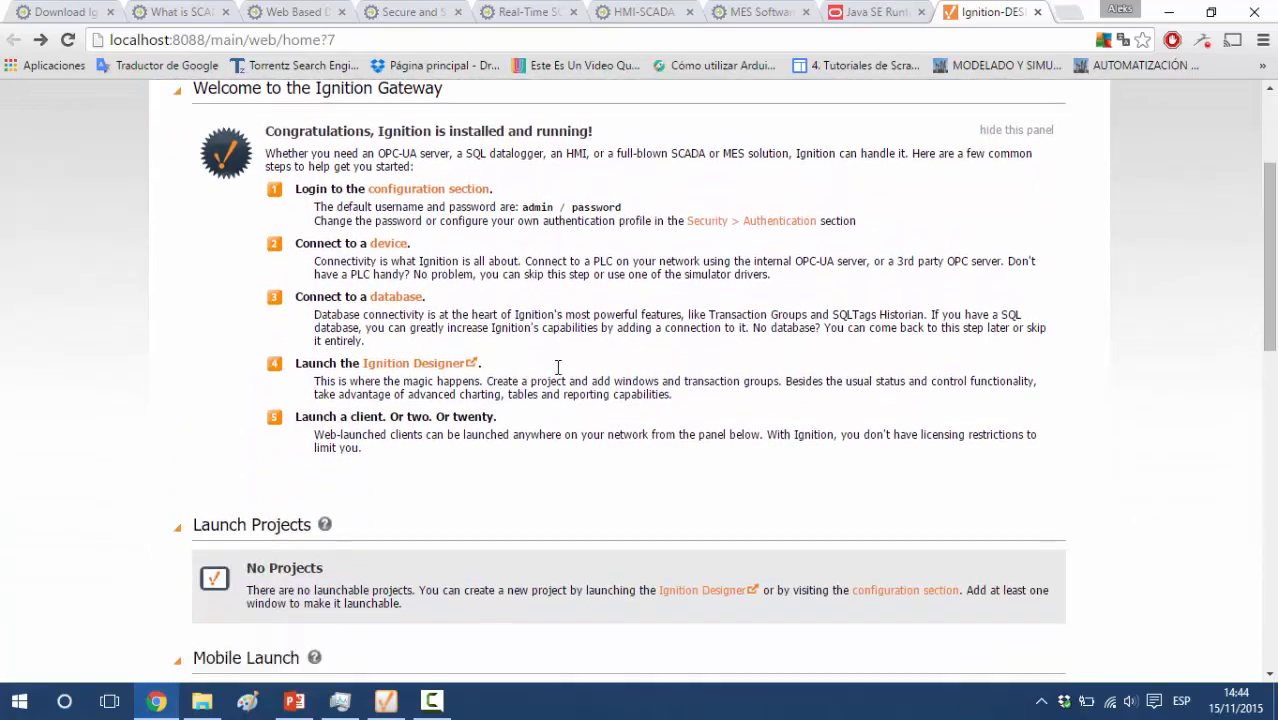
{"action": "scroll", "coordinate": [558, 368], "scroll_direction": "down", "scroll_amount": 2}
{"action": "scroll", "coordinate": [559, 371], "scroll_direction": "up", "scroll_amount": 7}
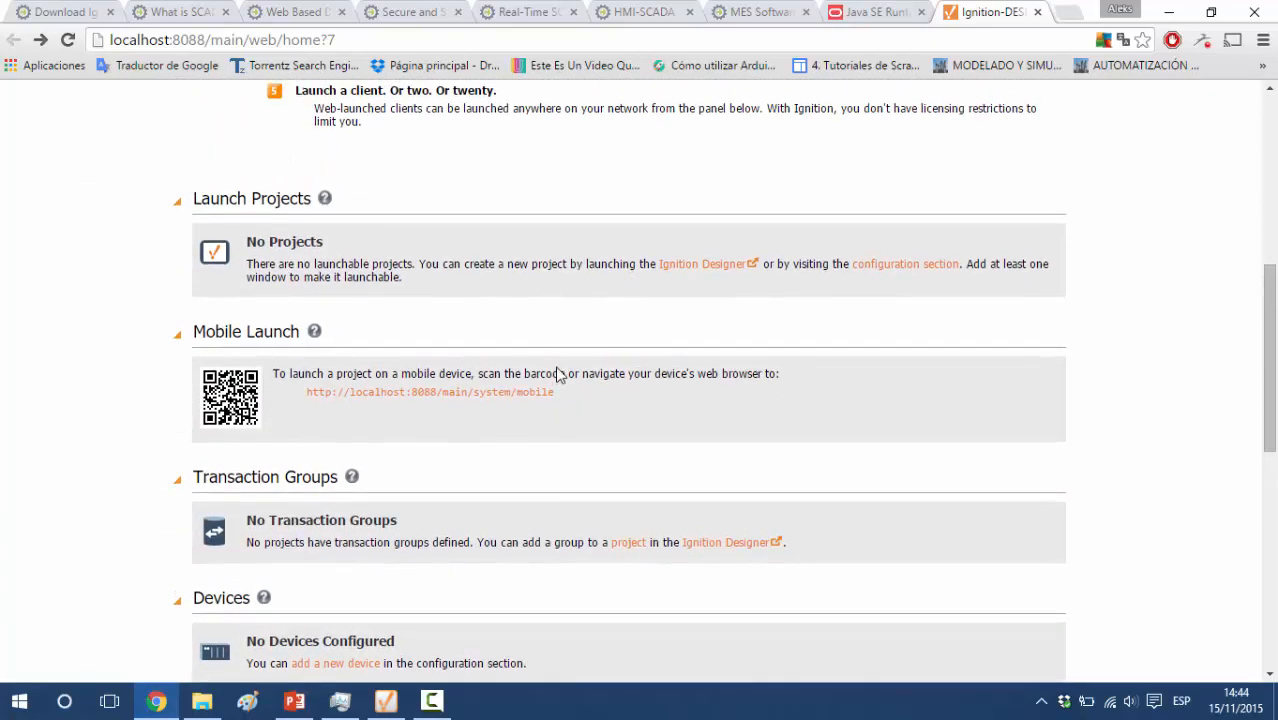
{"action": "scroll", "coordinate": [678, 322], "scroll_direction": "down", "scroll_amount": 1}
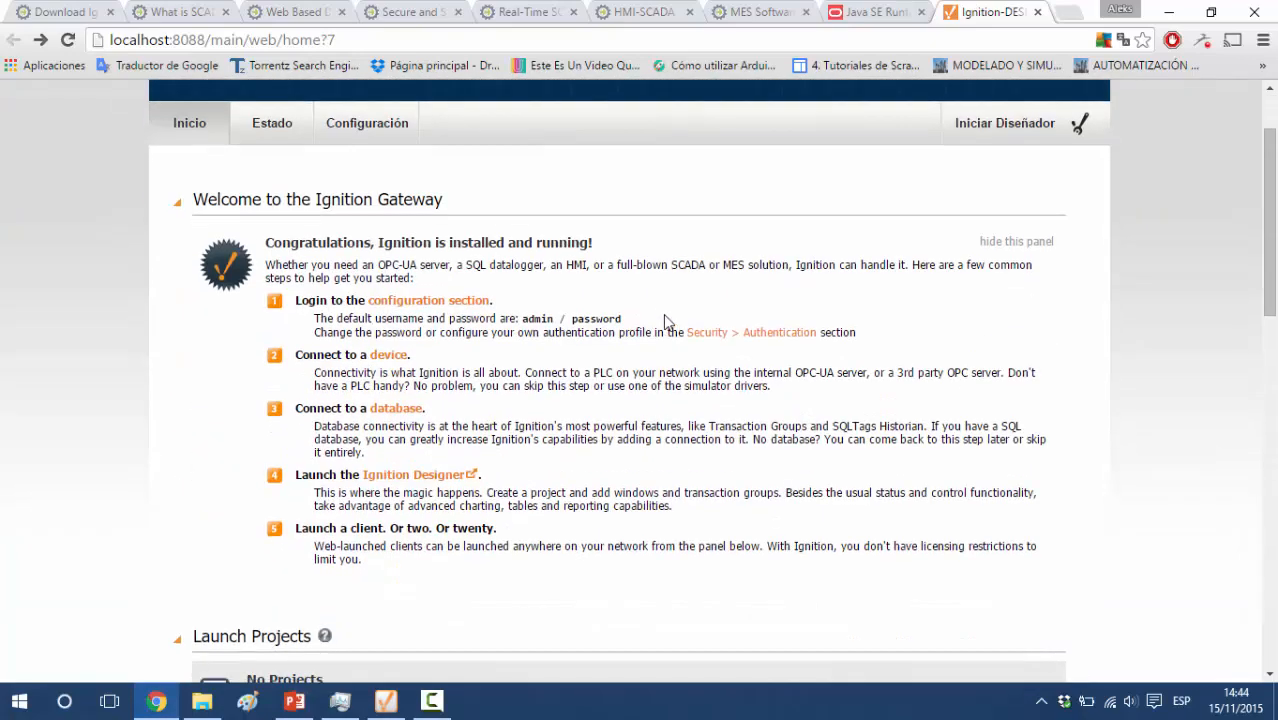
{"action": "left_click", "coordinate": [276, 132]}
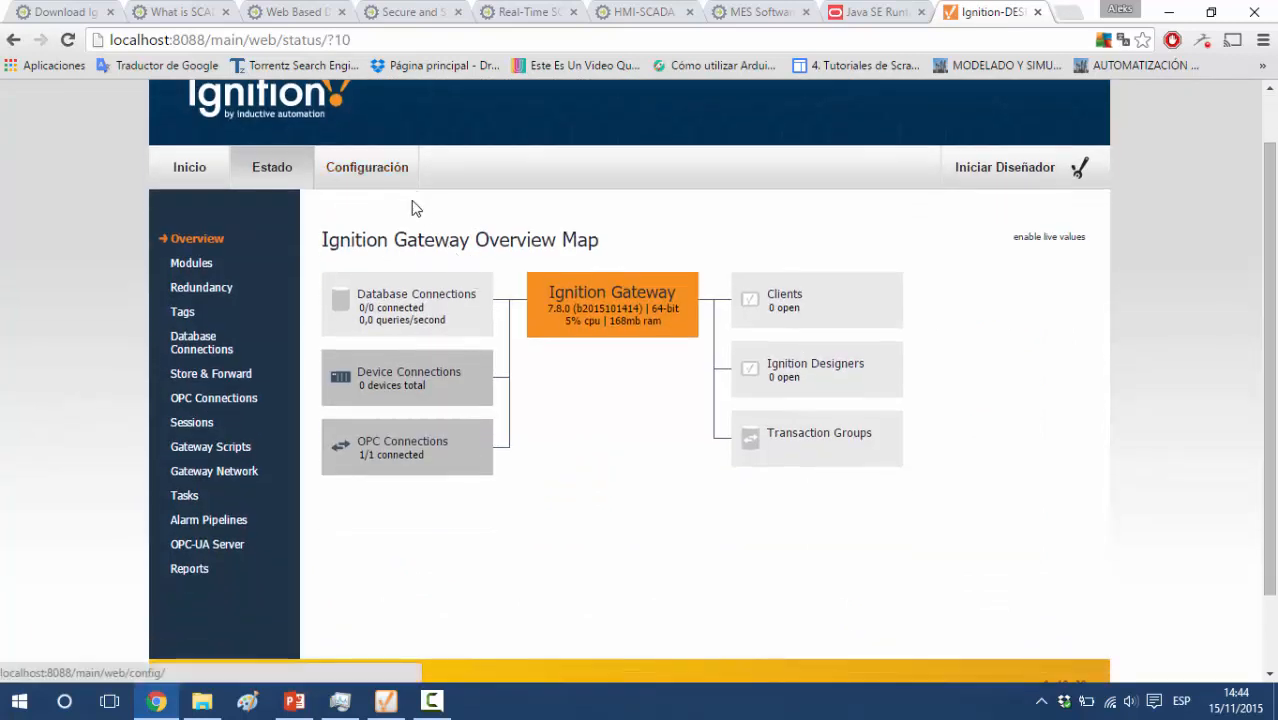
Open the gateway's configuration section and log in as admin with the account password
{"action": "left_click", "coordinate": [386, 170]}
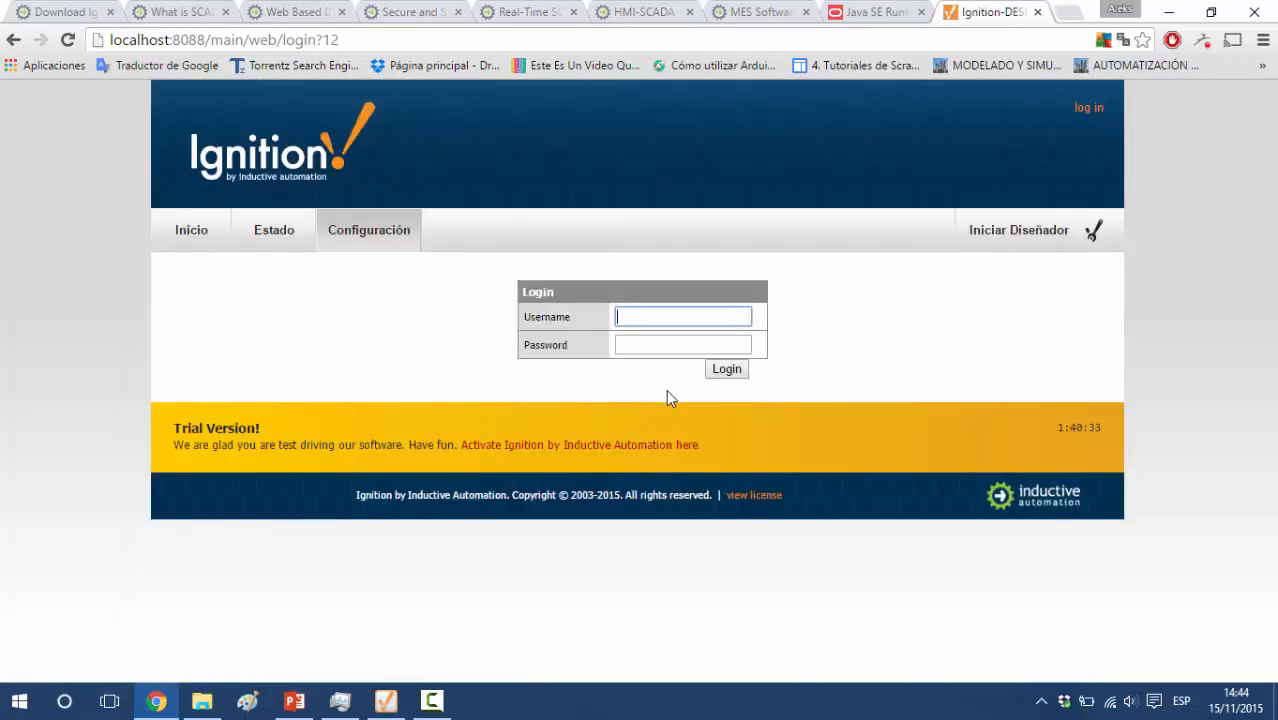
{"action": "type", "text": "admin"}
{"action": "key", "text": "Tab"}
{"action": "type", "text": "password"}
{"action": "key", "text": "Return"}
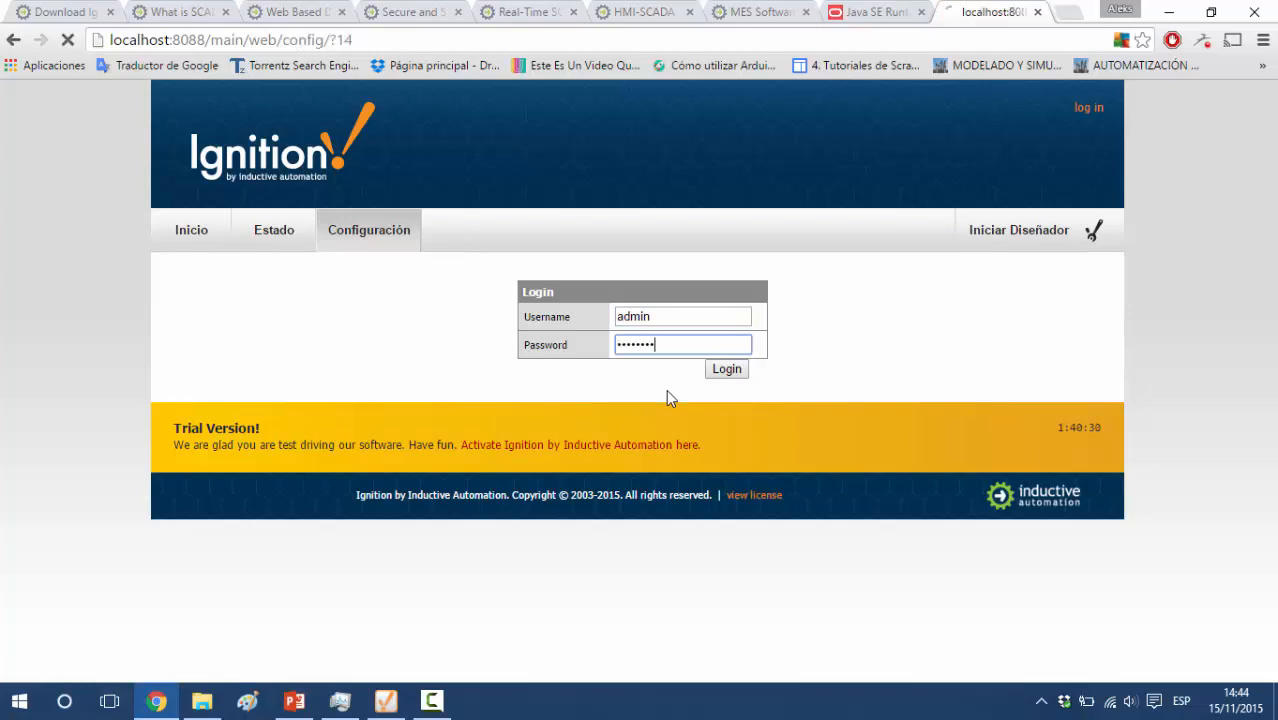
Examine the gateway's System Status properties and the list of available configuration sections
{"action": "scroll", "coordinate": [668, 397], "scroll_direction": "down", "scroll_amount": 3}
{"action": "scroll", "coordinate": [666, 392], "scroll_direction": "up", "scroll_amount": 1}
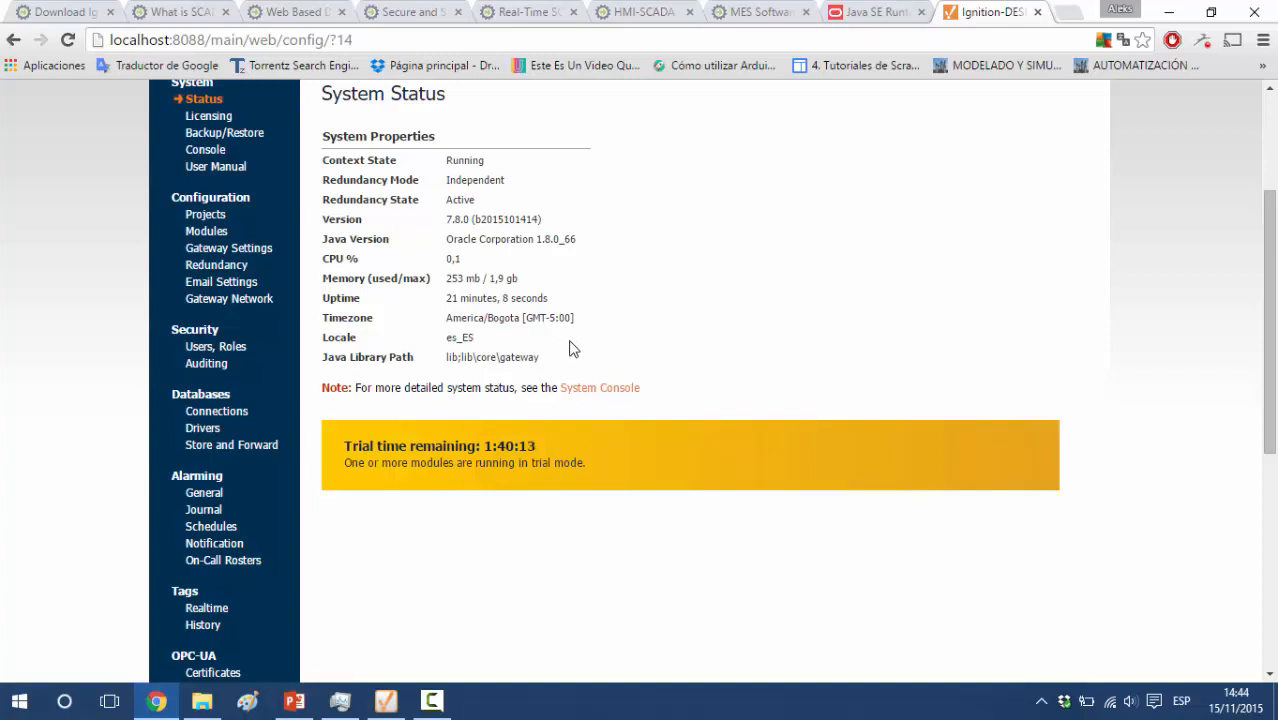
{"action": "scroll", "coordinate": [493, 270], "scroll_direction": "down", "scroll_amount": 1}
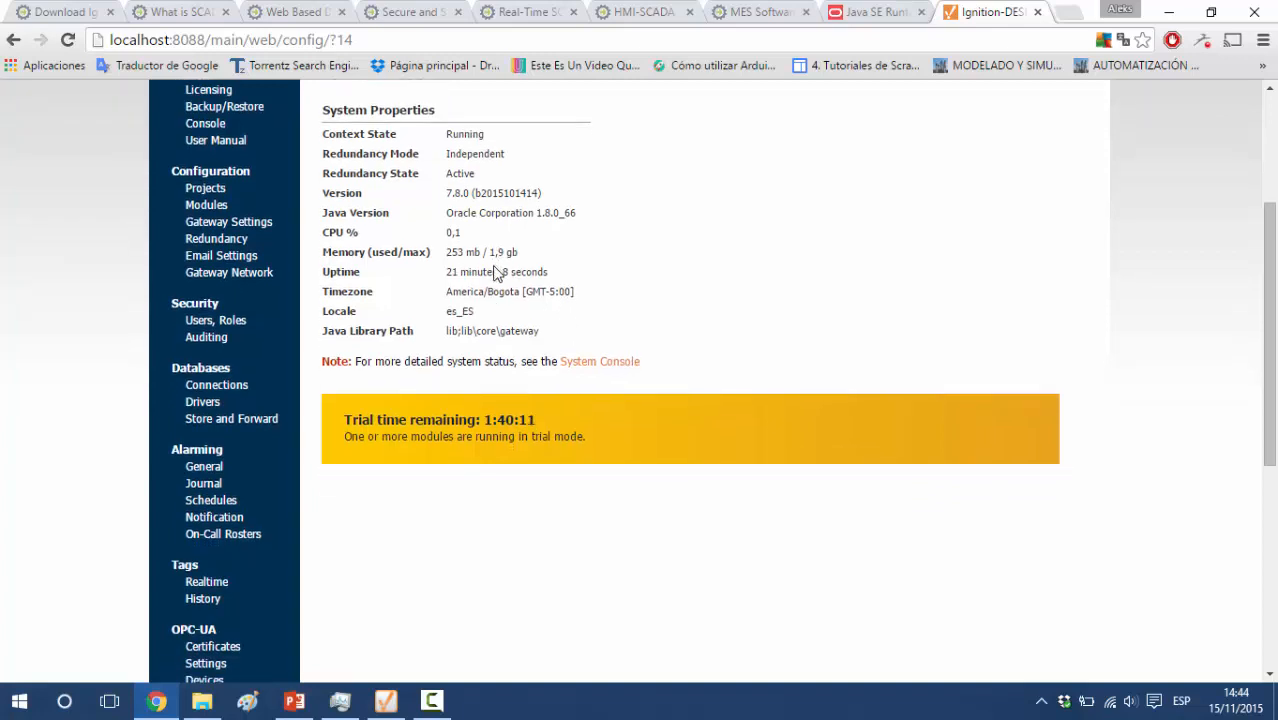
{"action": "scroll", "coordinate": [497, 273], "scroll_direction": "up", "scroll_amount": 1}
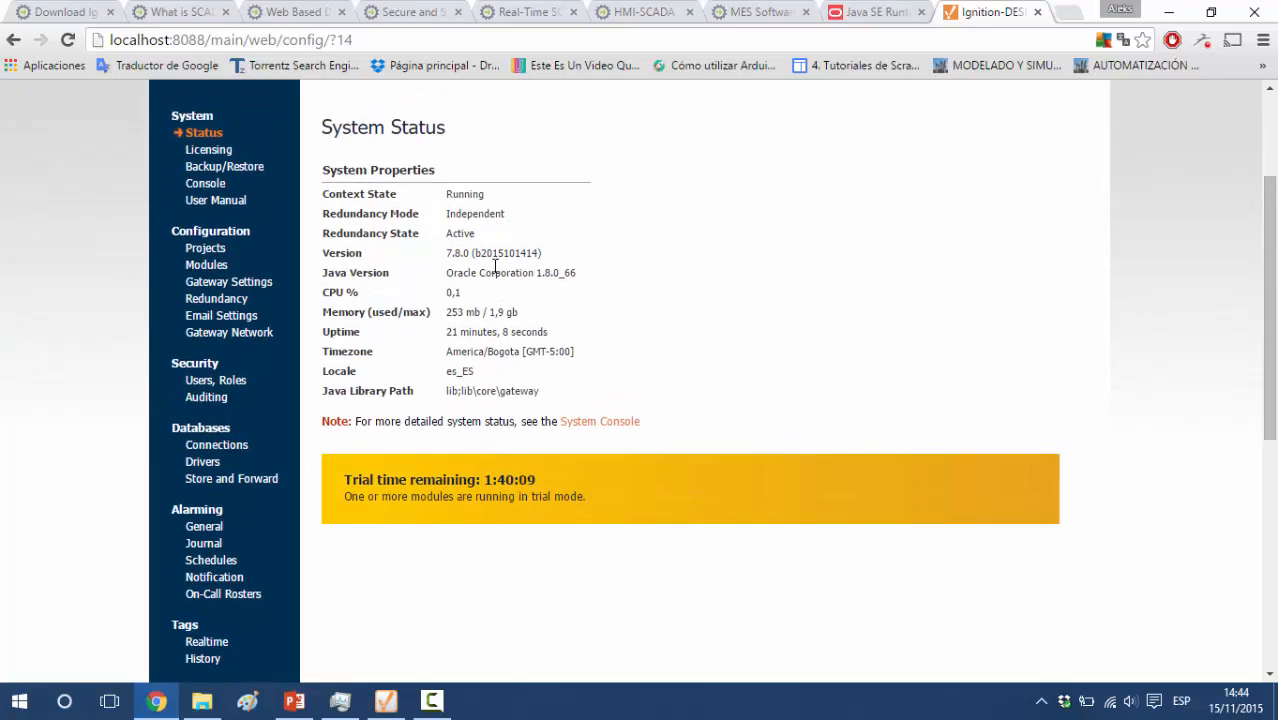
{"action": "scroll", "coordinate": [497, 273], "scroll_direction": "up", "scroll_amount": 3}
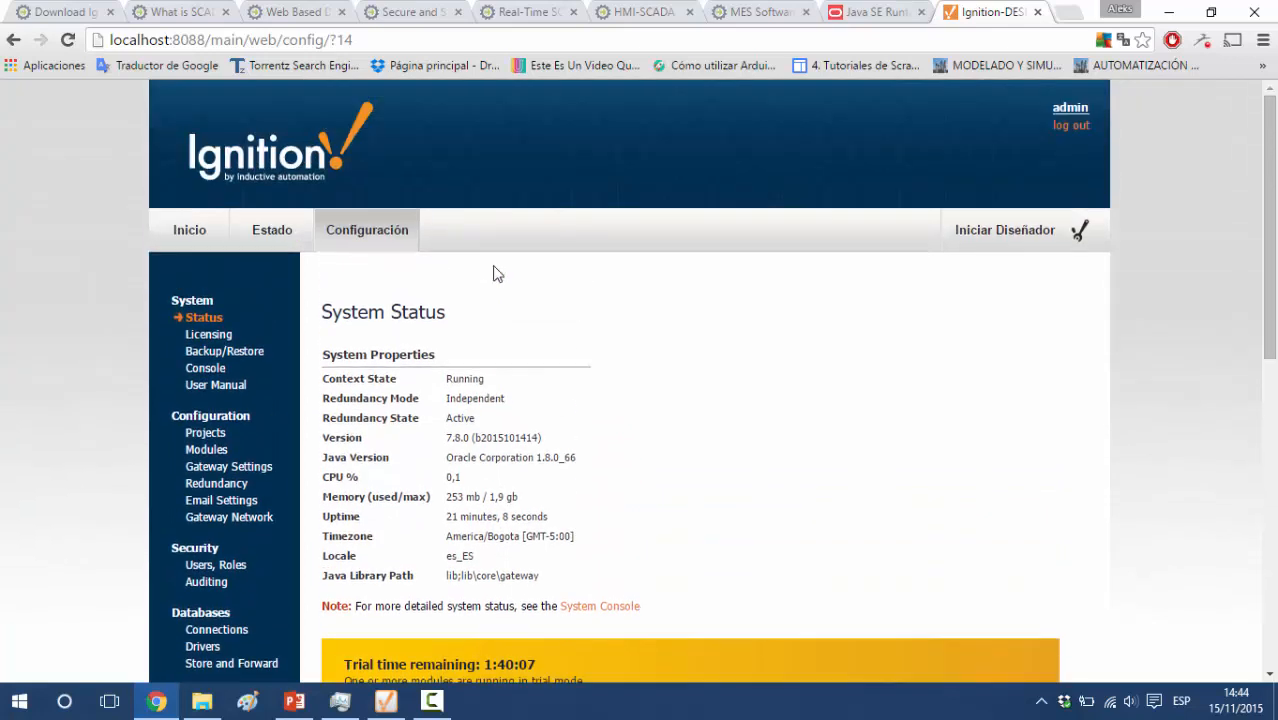
Log out of the Ignition Gateway and close the browser pages for the gateway and the Java SE Runtime
{"action": "left_click", "coordinate": [1070, 127]}
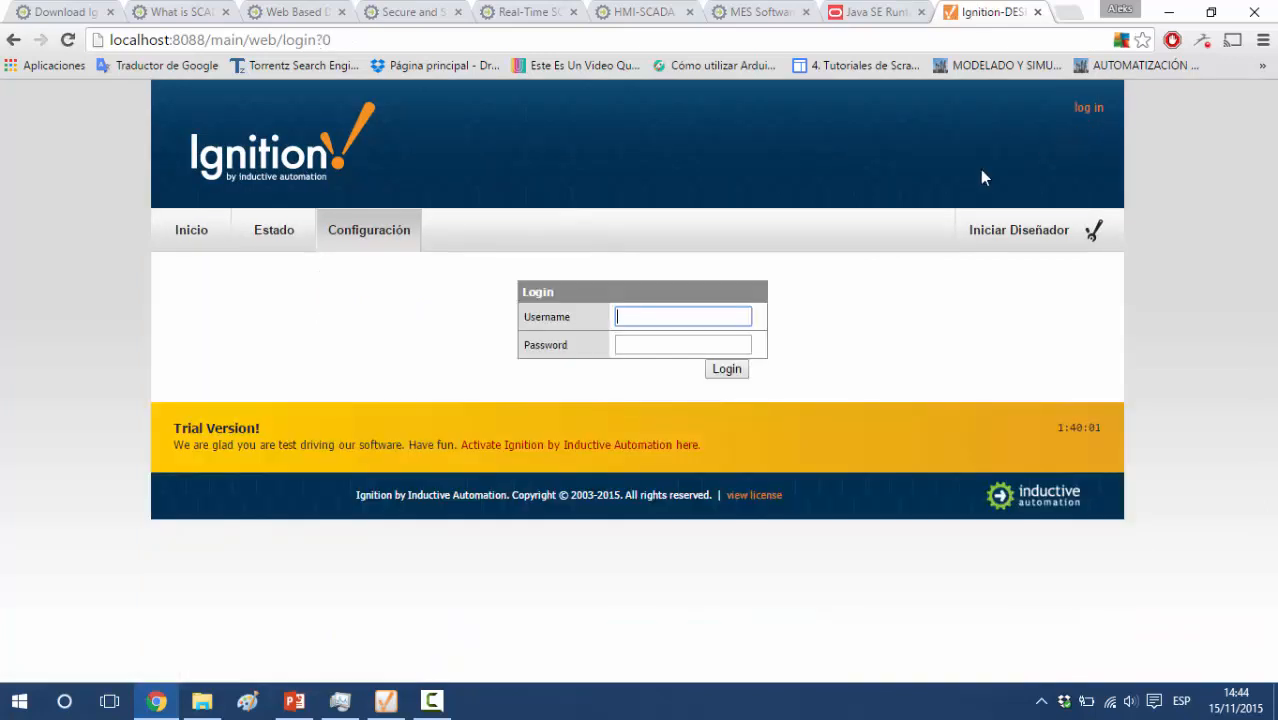
{"action": "left_click", "coordinate": [1038, 13]}
{"action": "left_click", "coordinate": [1038, 13]}
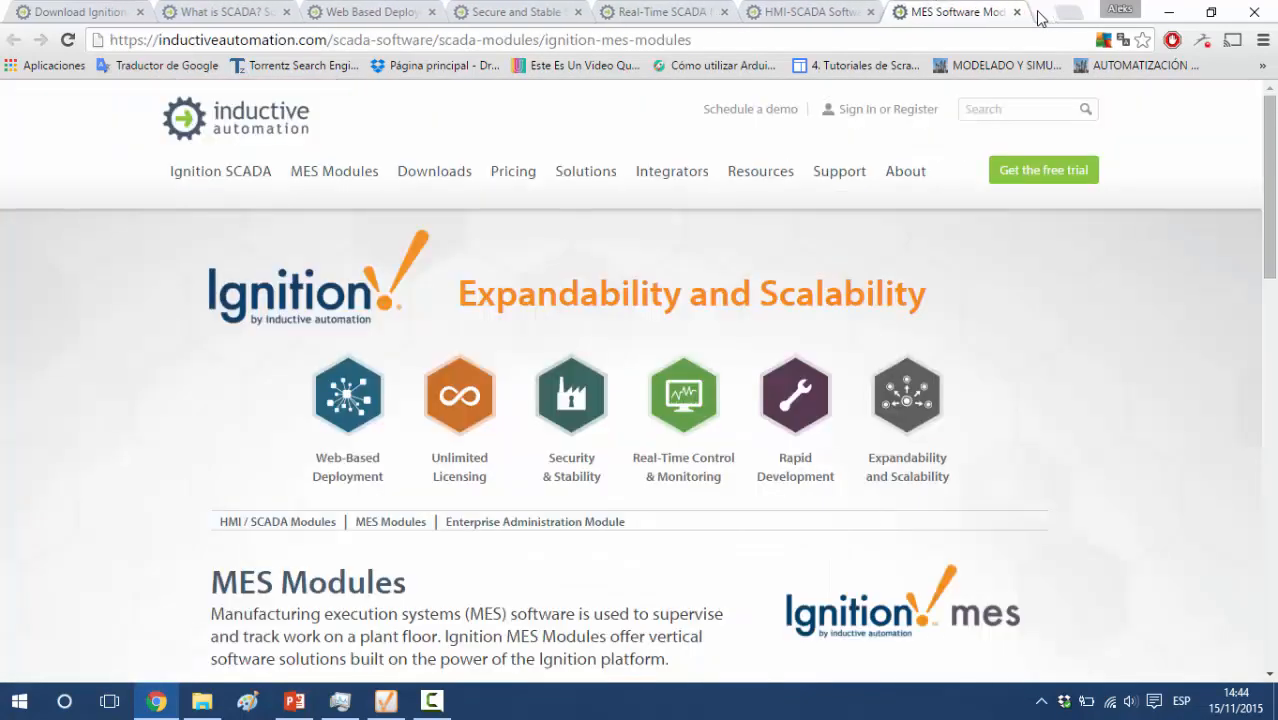